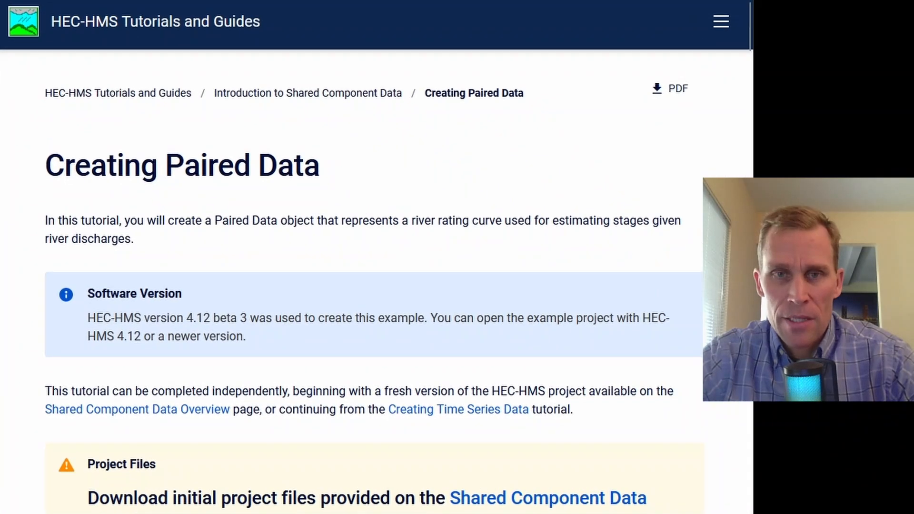
Open the Shared Component Data Overview page linked from the Creating Paired Data tutorial's project files note
{"action": "scroll", "coordinate": [374, 286], "scroll_direction": "down", "scroll_amount": 2}
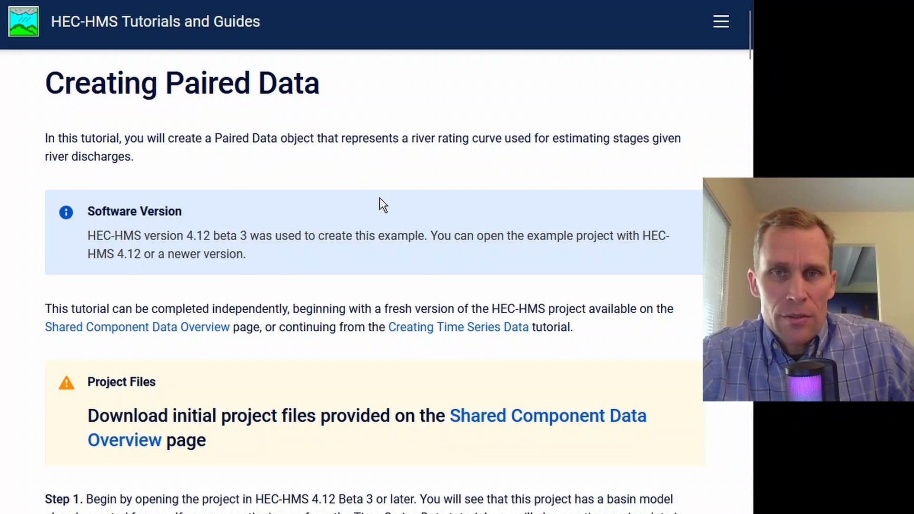
{"action": "scroll", "coordinate": [379, 198], "scroll_direction": "down", "scroll_amount": 3}
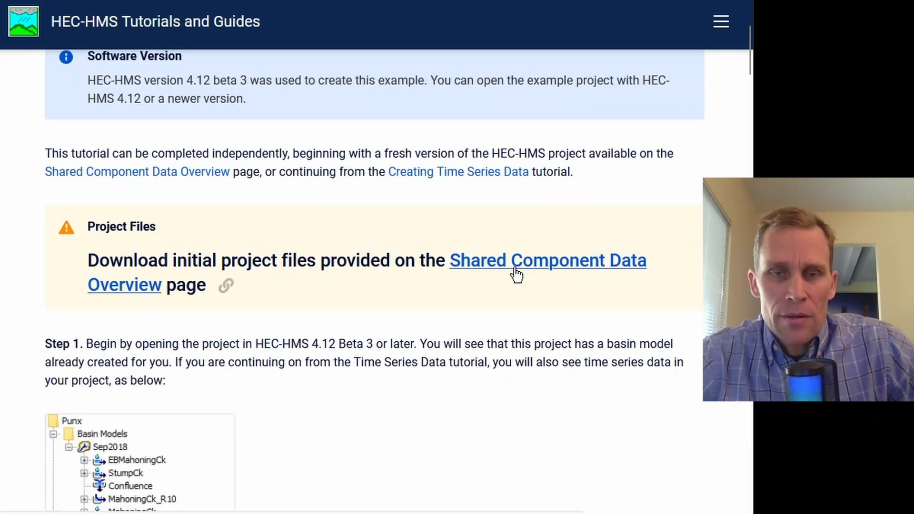
{"action": "left_click", "coordinate": [550, 268]}
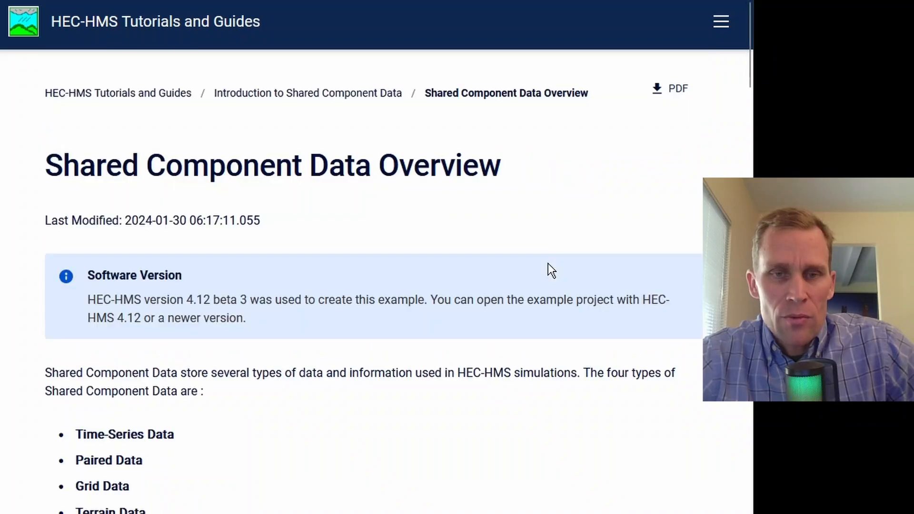
Download the initial project files, Shared+Component+Data.zip, from the Project Files section and close the file preview
{"action": "scroll", "coordinate": [371, 260], "scroll_direction": "down", "scroll_amount": 10}
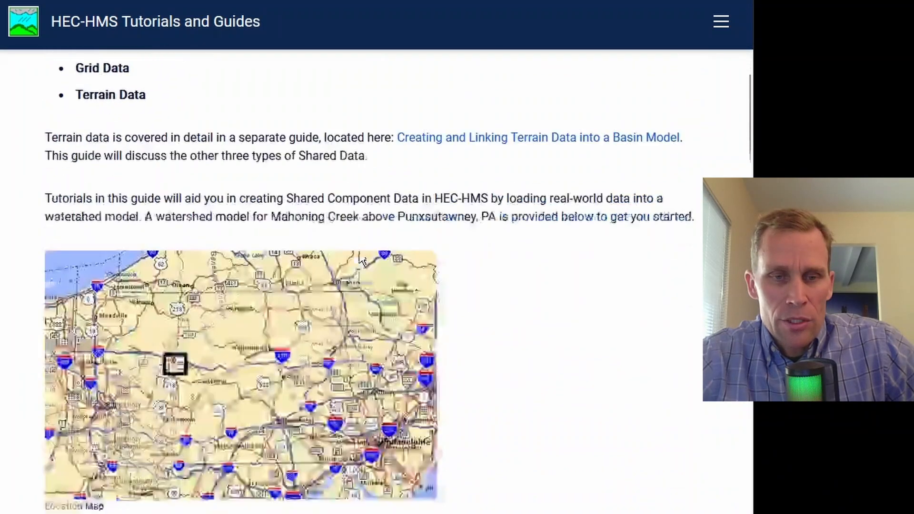
{"action": "scroll", "coordinate": [360, 258], "scroll_direction": "down", "scroll_amount": 10}
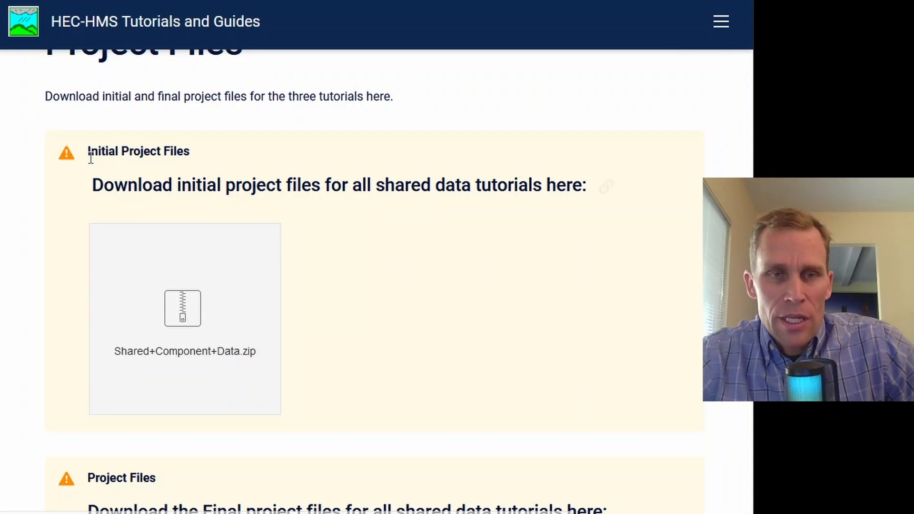
{"action": "scroll", "coordinate": [289, 249], "scroll_direction": "down", "scroll_amount": 5}
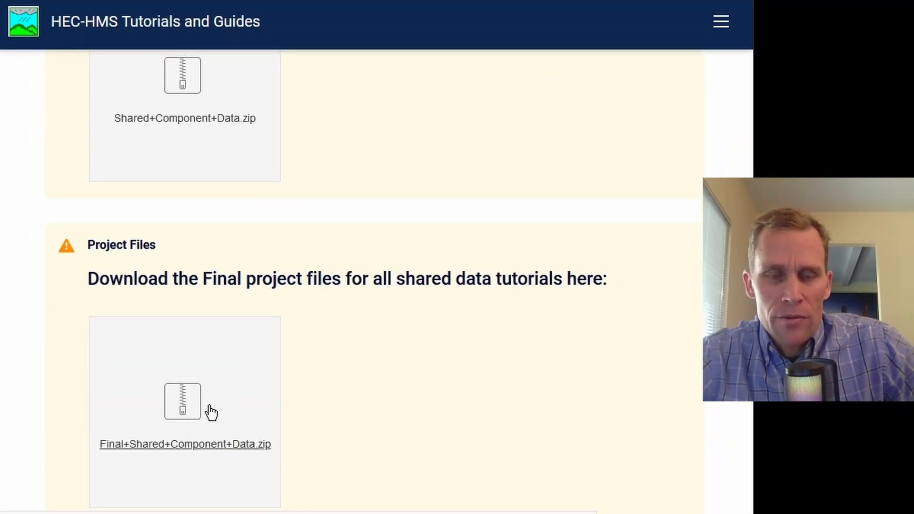
{"action": "scroll", "coordinate": [262, 306], "scroll_direction": "up", "scroll_amount": 6}
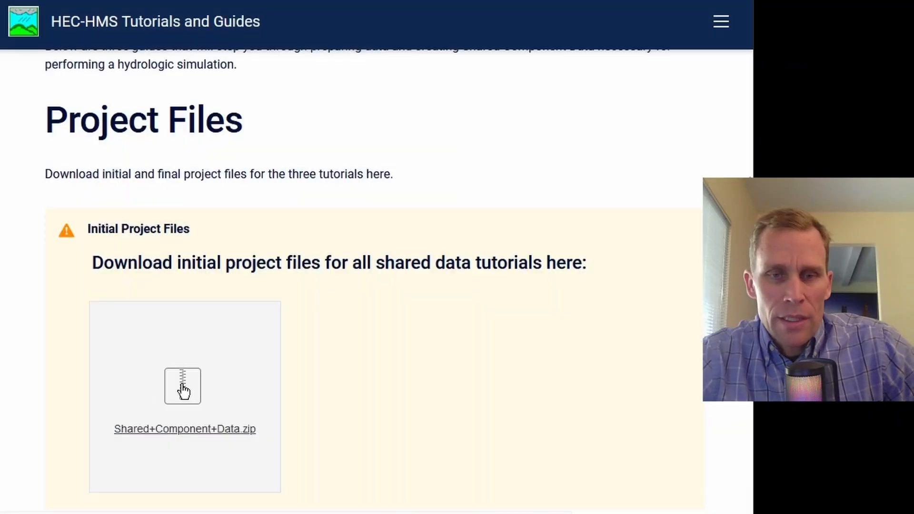
{"action": "left_click", "coordinate": [182, 385]}
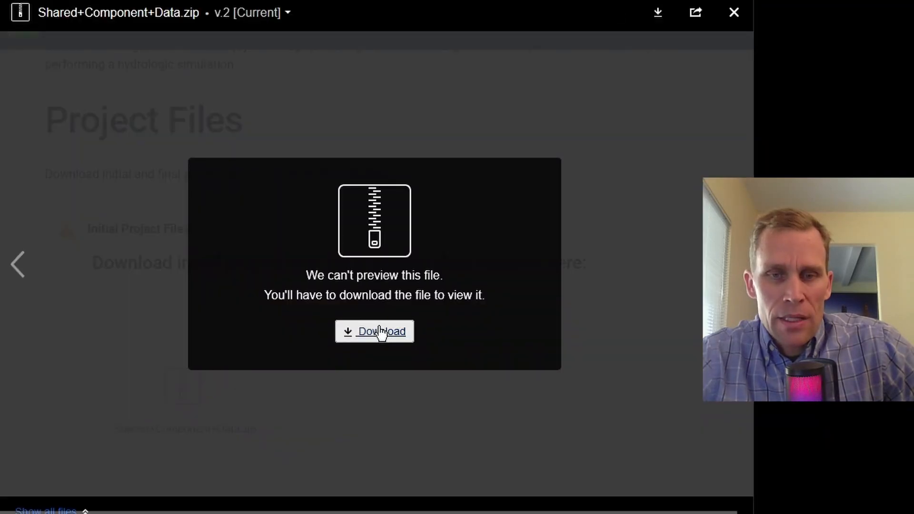
{"action": "left_click", "coordinate": [381, 333]}
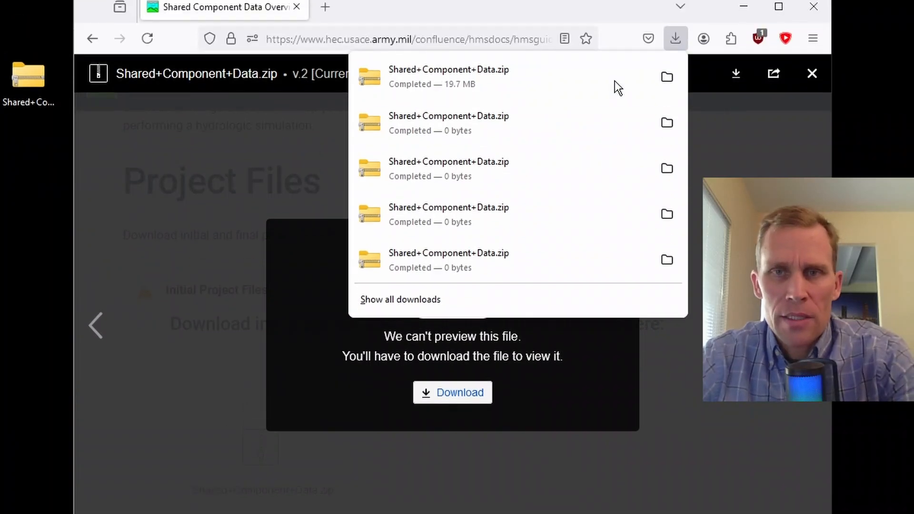
{"action": "left_click", "coordinate": [675, 38]}
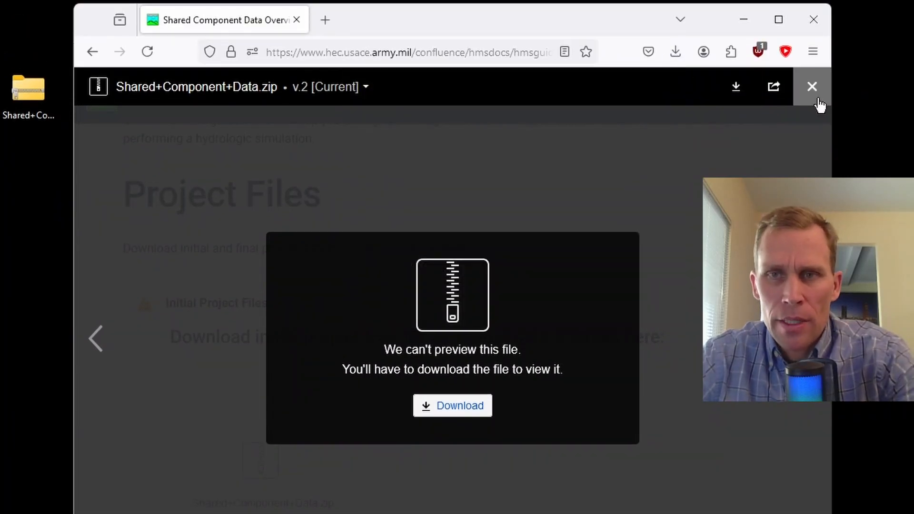
{"action": "left_click", "coordinate": [814, 79]}
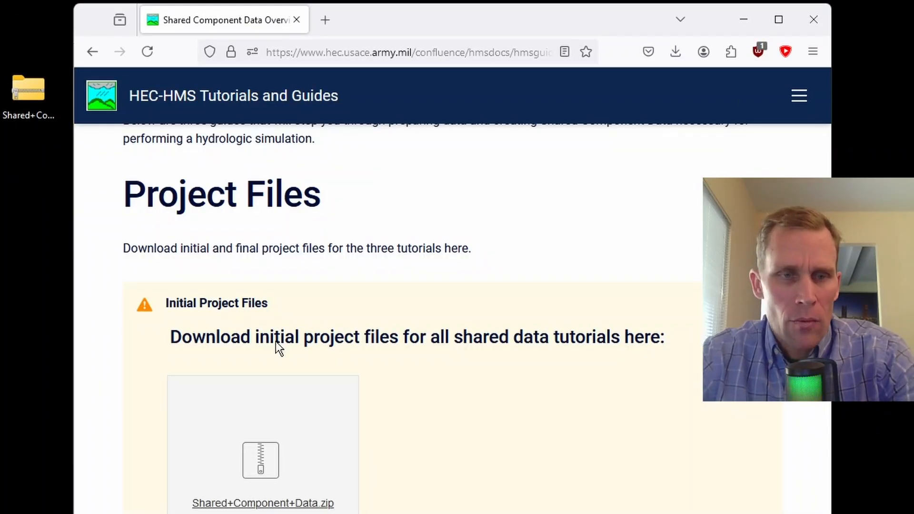
Open Shared+Component+Data.zip from the desktop, look through its Punx project folder and return to the folder containing it
{"action": "left_click", "coordinate": [27, 89]}
{"action": "double_click", "coordinate": [27, 91]}
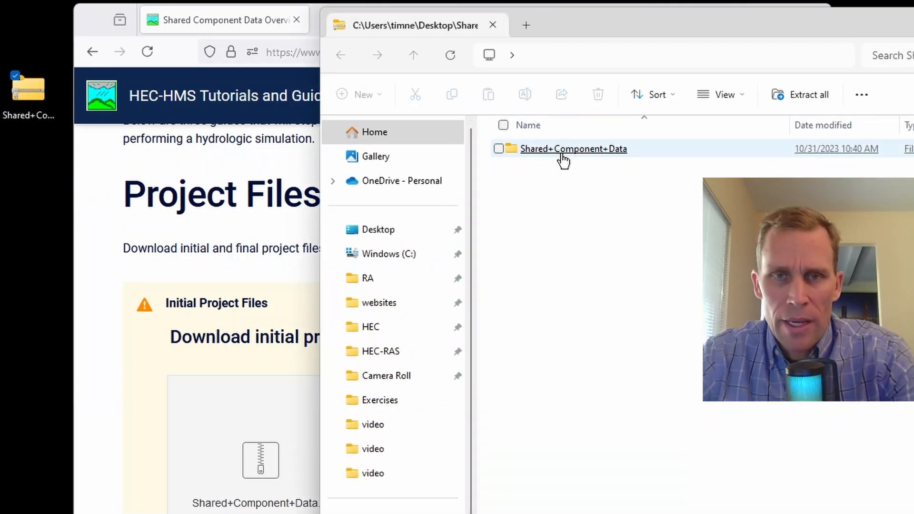
{"action": "double_click", "coordinate": [562, 153]}
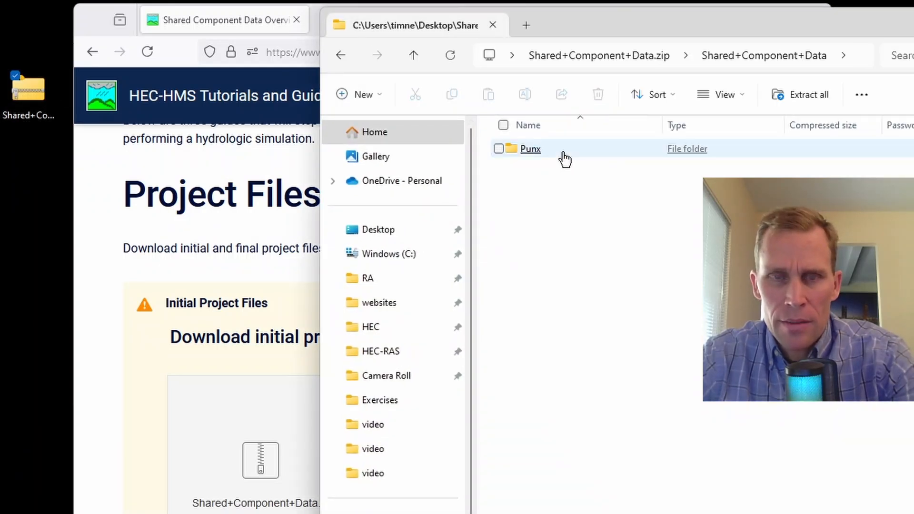
{"action": "double_click", "coordinate": [530, 149]}
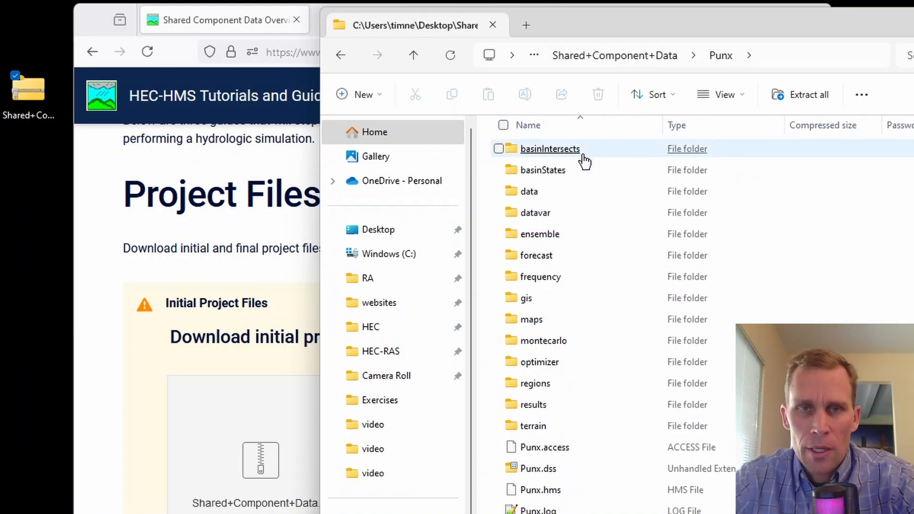
{"action": "left_click", "coordinate": [413, 55]}
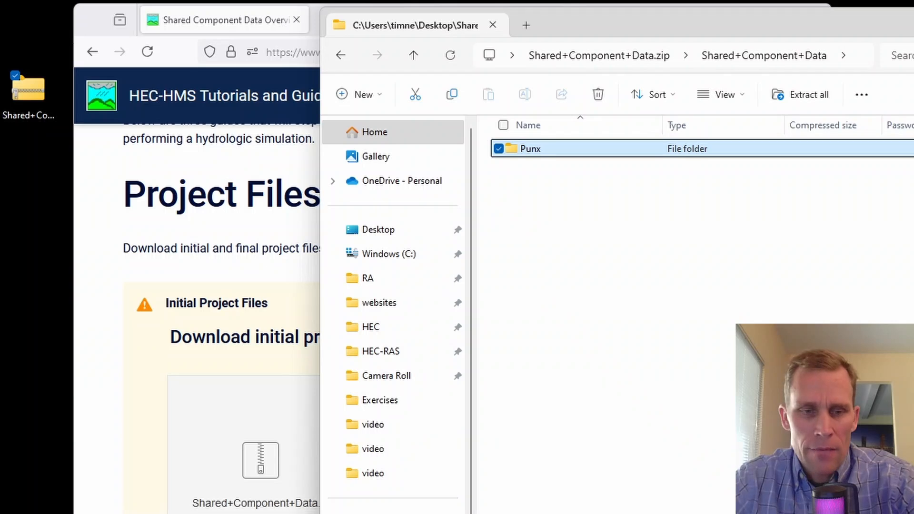
Copy the Punx folder from the archive into the 38 - Creating Paired Datasets project folder and delete the zip from the desktop
{"action": "key", "text": "alt+Tab"}
{"action": "left_click", "coordinate": [910, 262]}
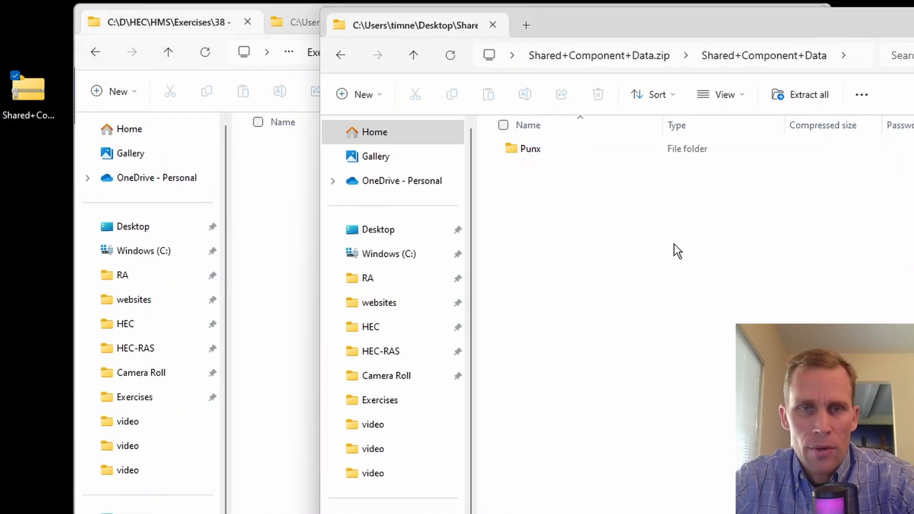
{"action": "left_click_drag", "start_coordinate": [533, 149], "coordinate": [292, 293]}
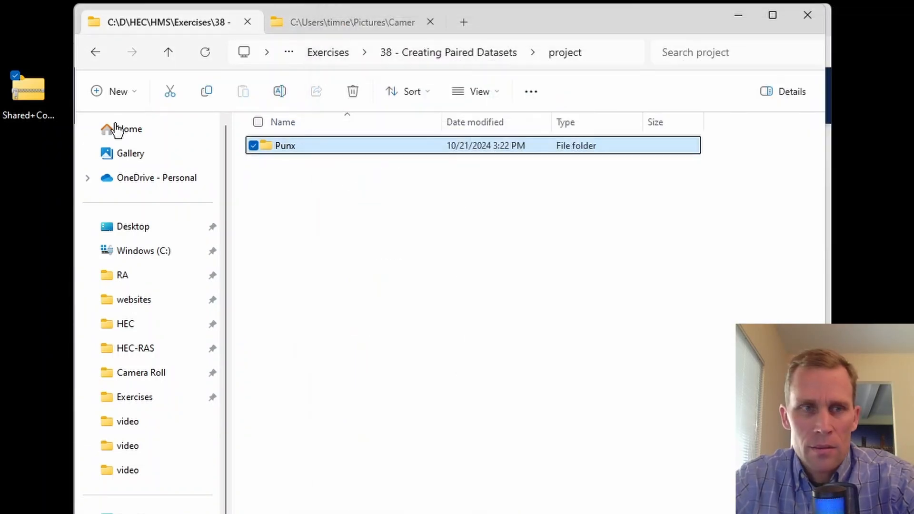
{"action": "left_click_drag", "start_coordinate": [7, 11], "coordinate": [30, 205]}
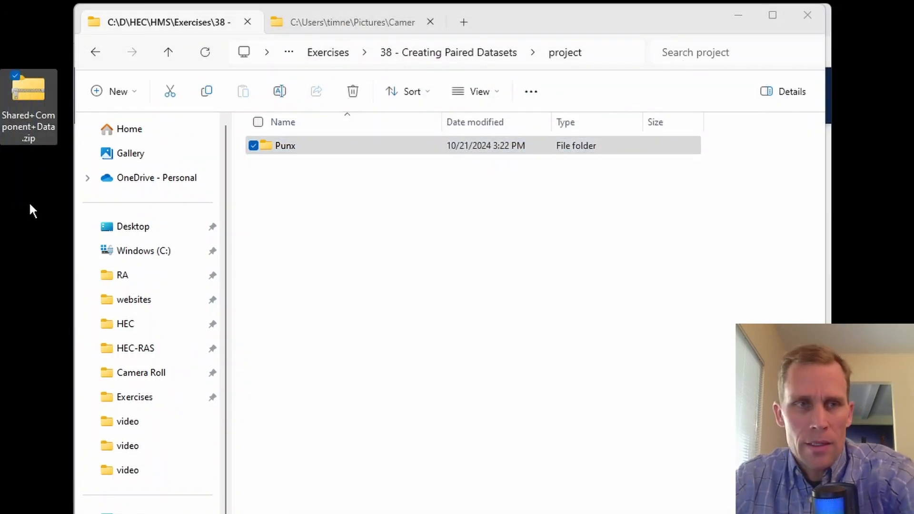
{"action": "key", "text": "Delete"}
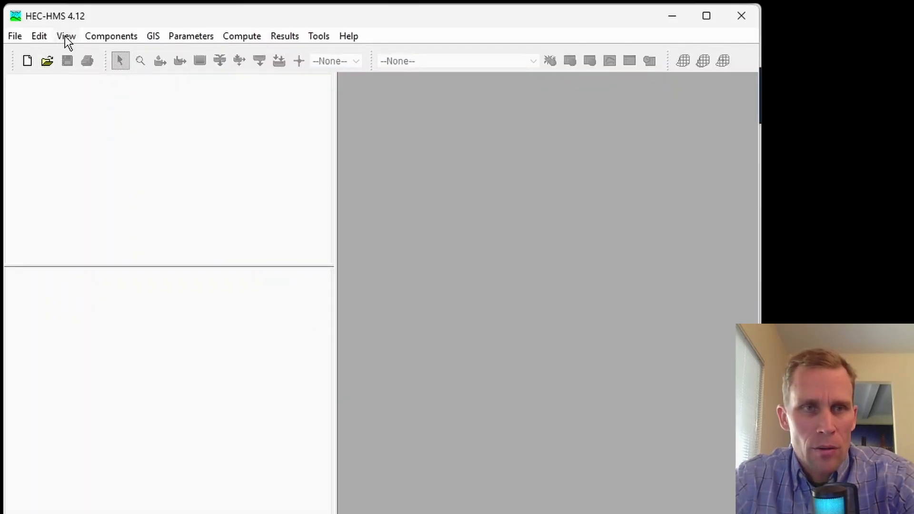
Switch to HEC-HMS and open the existing project Punx.hms from the Punx folder
{"action": "left_click", "coordinate": [48, 62]}
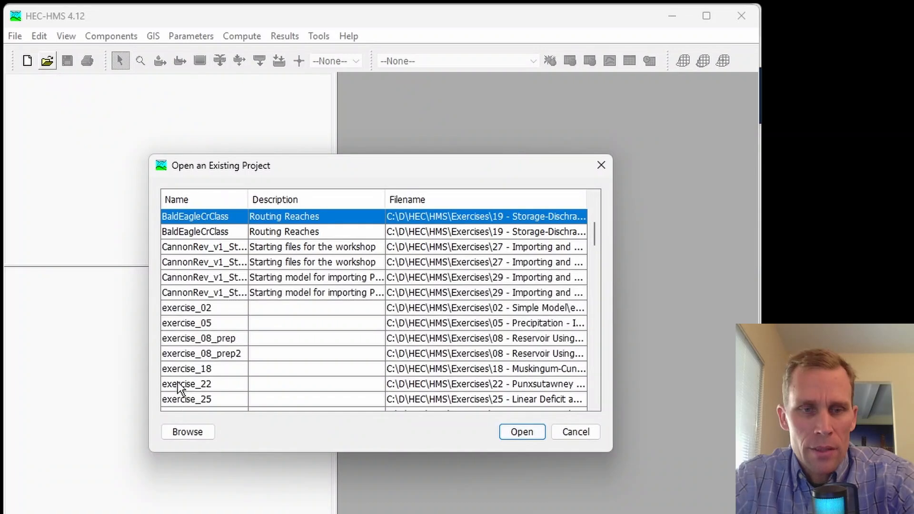
{"action": "left_click", "coordinate": [199, 434]}
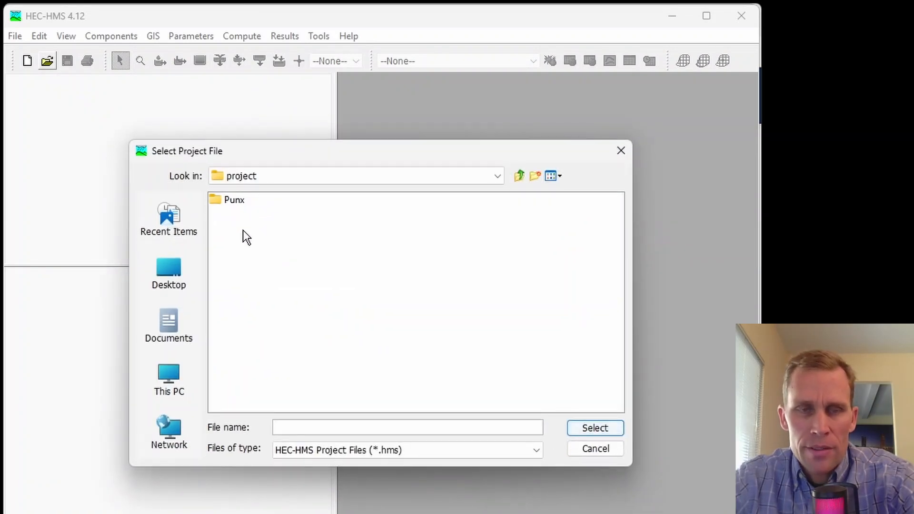
{"action": "double_click", "coordinate": [235, 202]}
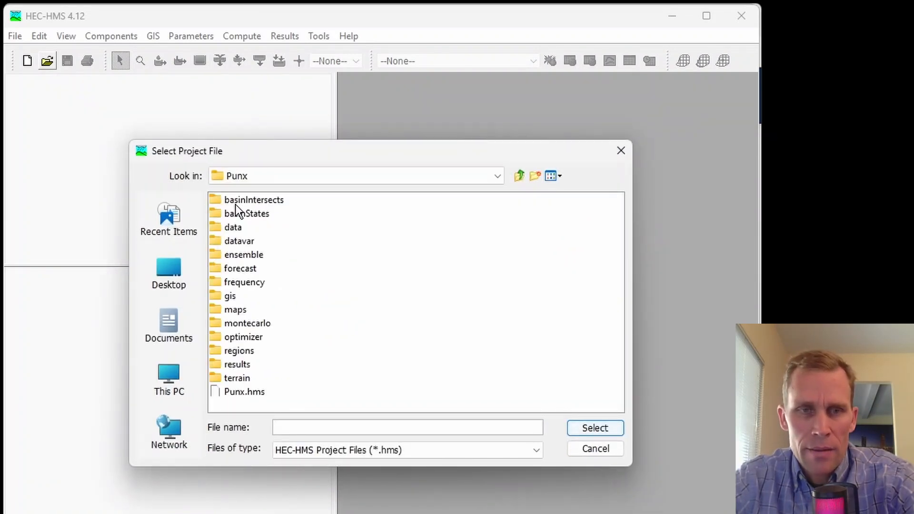
{"action": "left_click", "coordinate": [243, 393]}
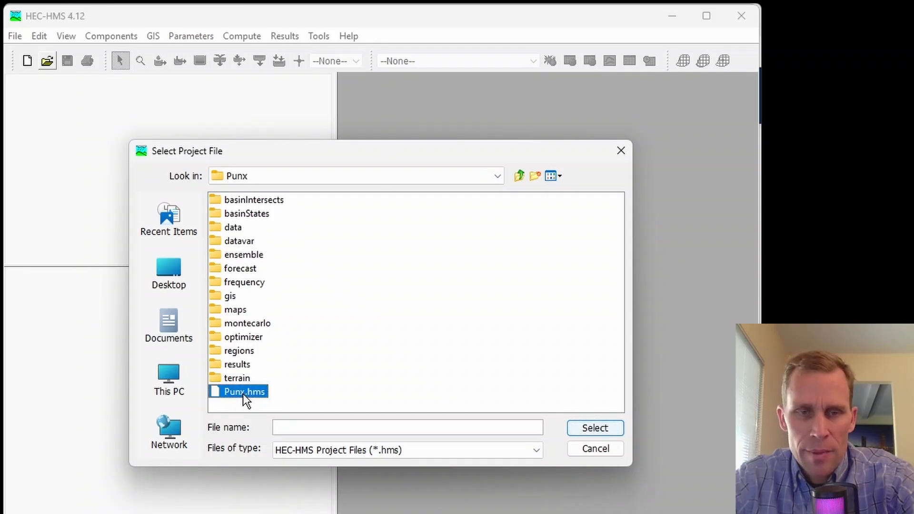
{"action": "left_click", "coordinate": [588, 431]}
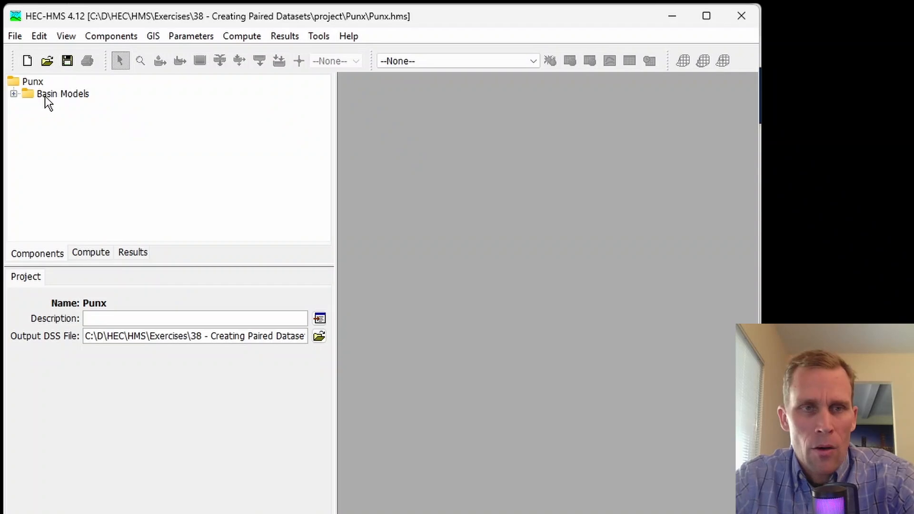
Expand the project's basin models and select the Sep2018 basin model to show its elements
{"action": "left_click", "coordinate": [19, 93]}
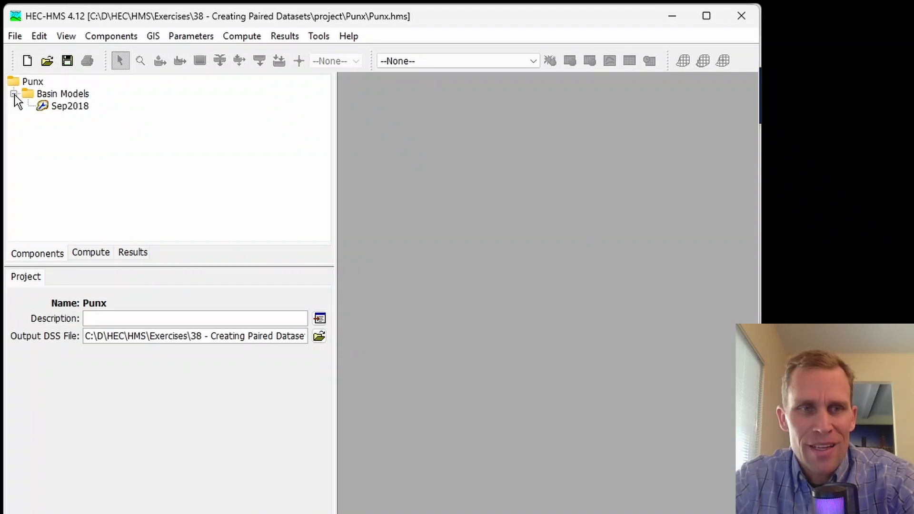
{"action": "left_click", "coordinate": [71, 105]}
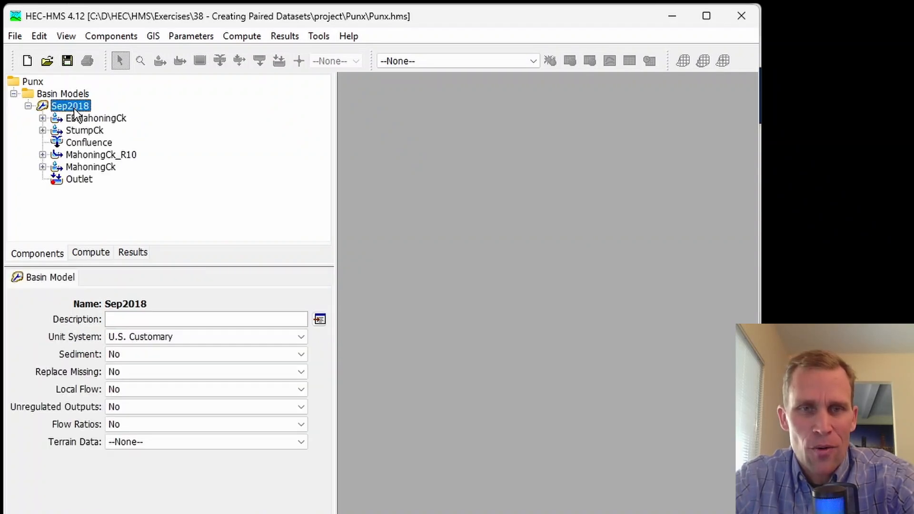
{"action": "left_click", "coordinate": [620, 87]}
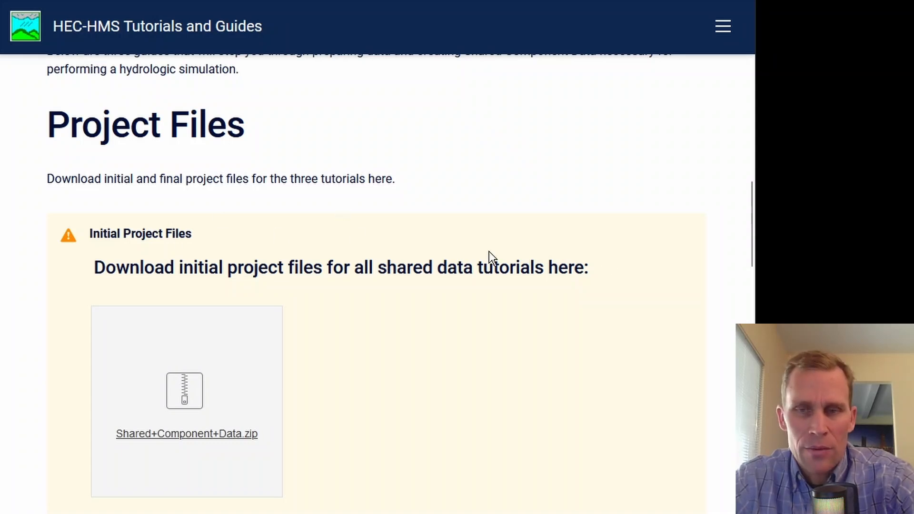
Switch to the browser and open the Creating Paired Data page under Introduction to Shared Component Data, widening the window temporarily for site navigation
{"action": "left_click_drag", "start_coordinate": [754, 241], "coordinate": [862, 253]}
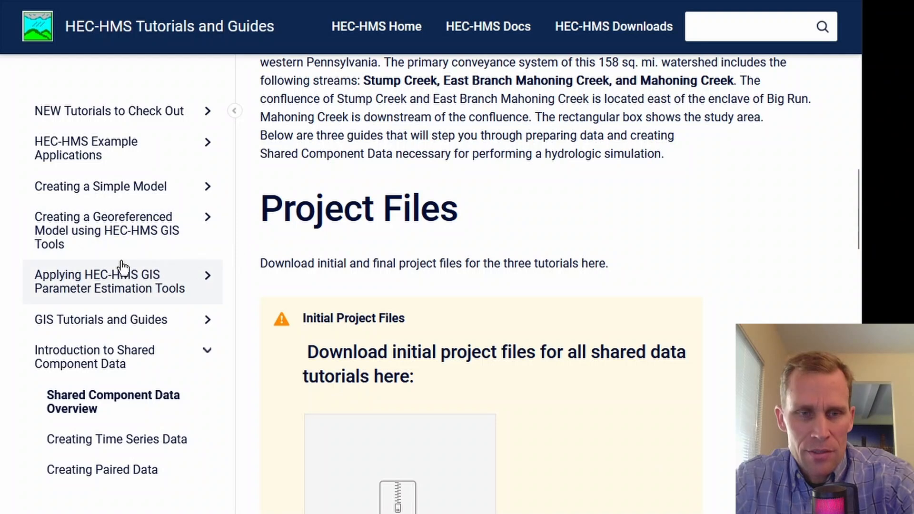
{"action": "scroll", "coordinate": [122, 265], "scroll_direction": "down", "scroll_amount": 3}
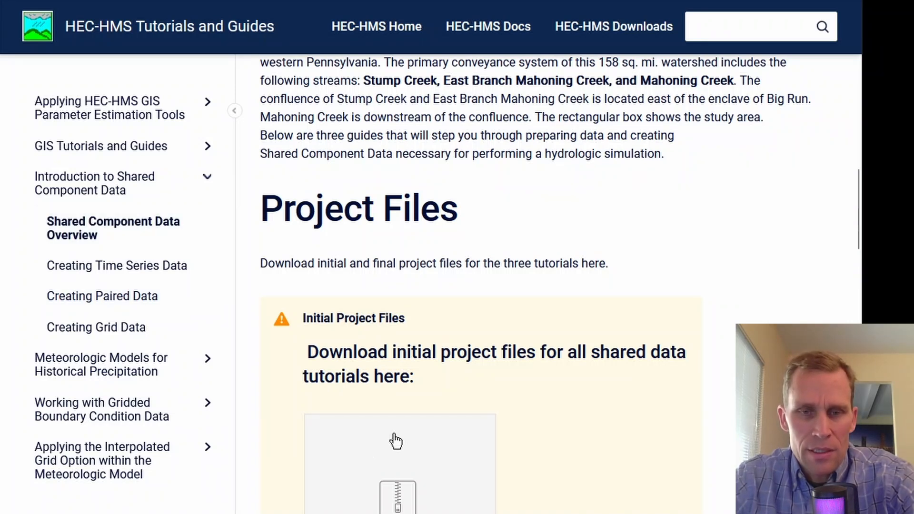
{"action": "left_click", "coordinate": [100, 305]}
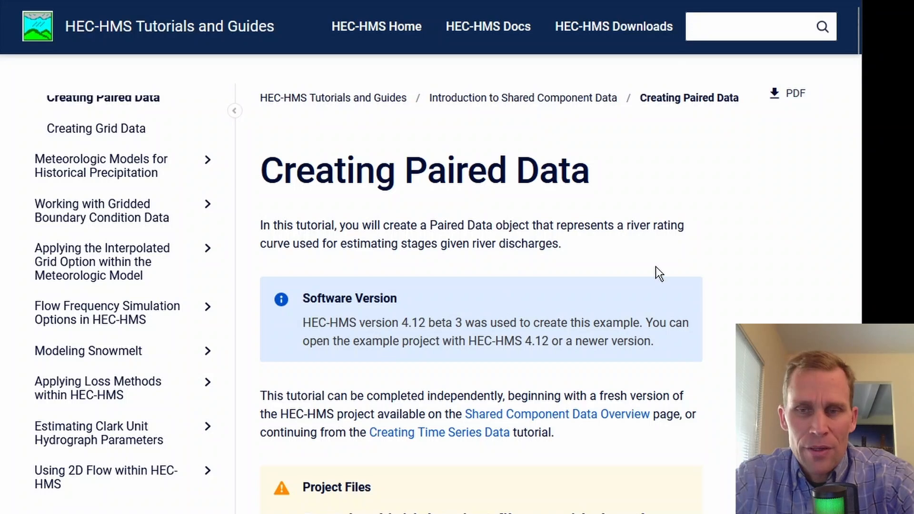
{"action": "left_click_drag", "start_coordinate": [861, 252], "coordinate": [751, 245]}
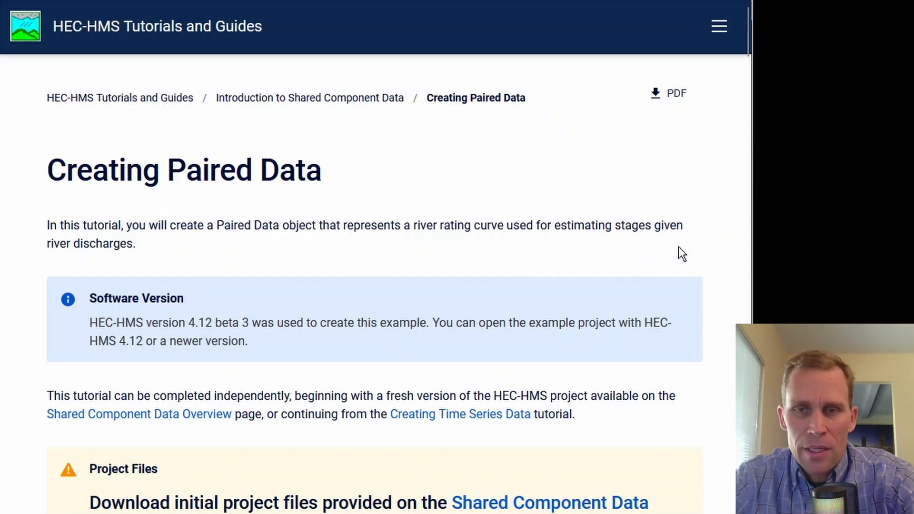
Read the tutorial through the elevation-discharge curve manual entry instructions and switch back to the Punx project in HEC-HMS
{"action": "scroll", "coordinate": [646, 256], "scroll_direction": "down", "scroll_amount": 3}
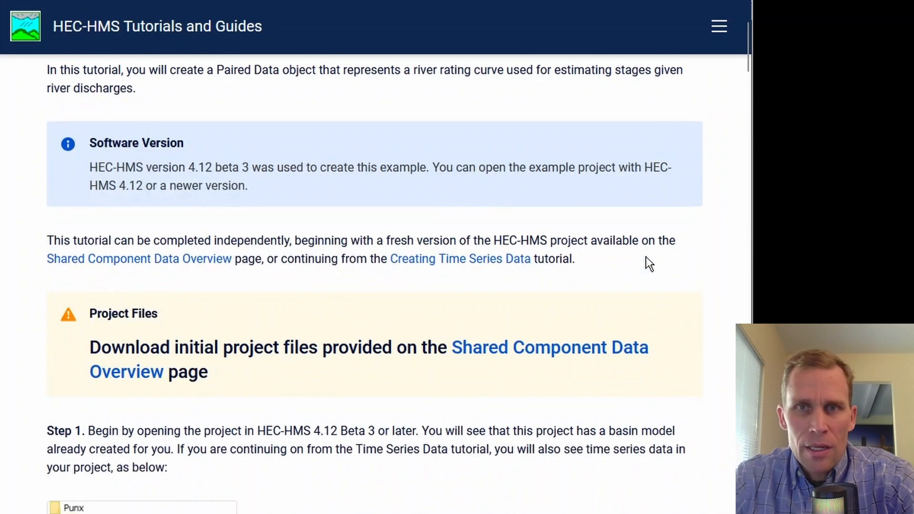
{"action": "scroll", "coordinate": [646, 257], "scroll_direction": "down", "scroll_amount": 12}
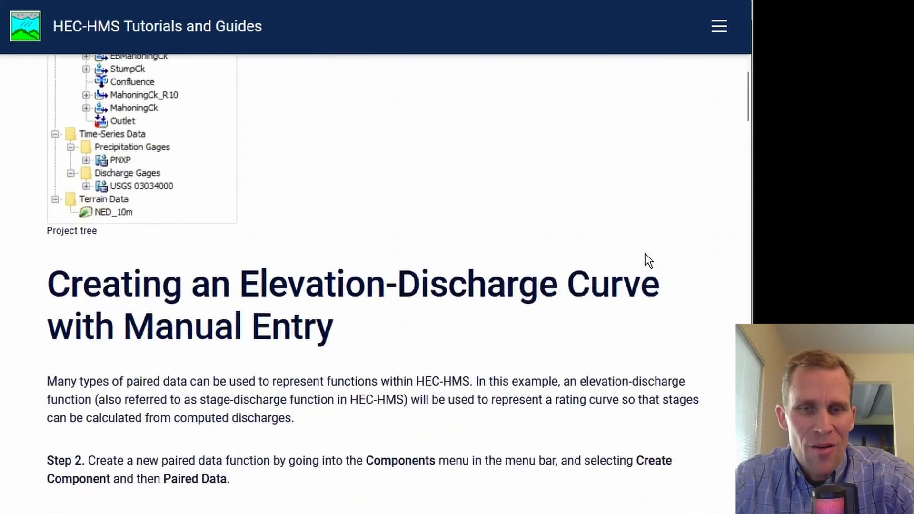
{"action": "middle_click", "coordinate": [720, 267]}
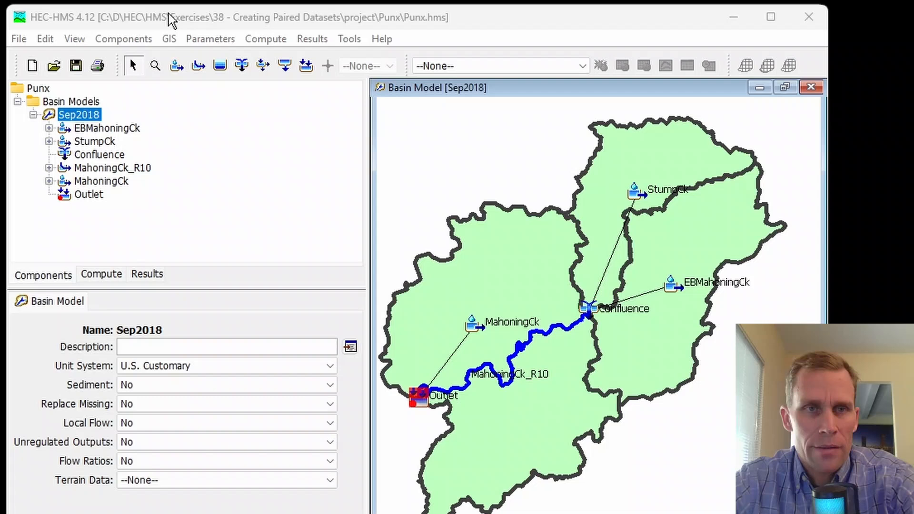
{"action": "left_click", "coordinate": [172, 20]}
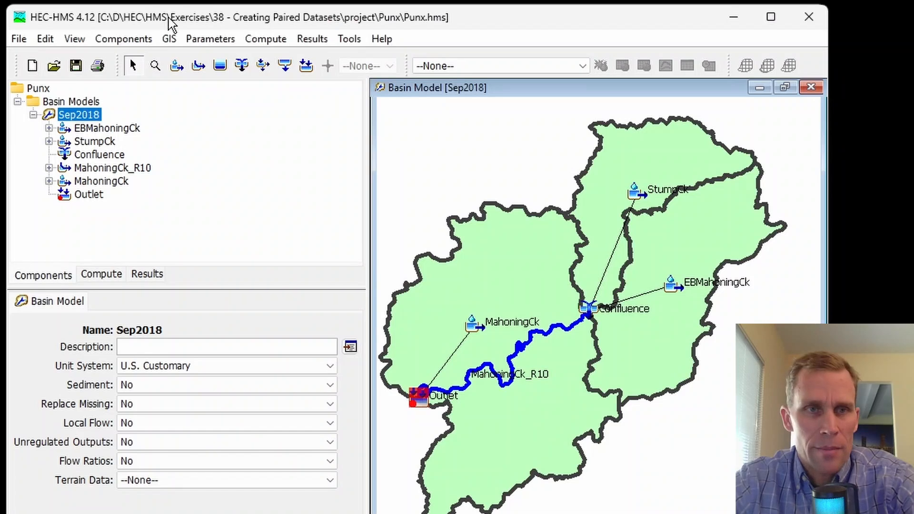
Create an Elevation-Discharge Functions paired dataset named Interpolated Rating Curve and close the manager
{"action": "left_click", "coordinate": [124, 39]}
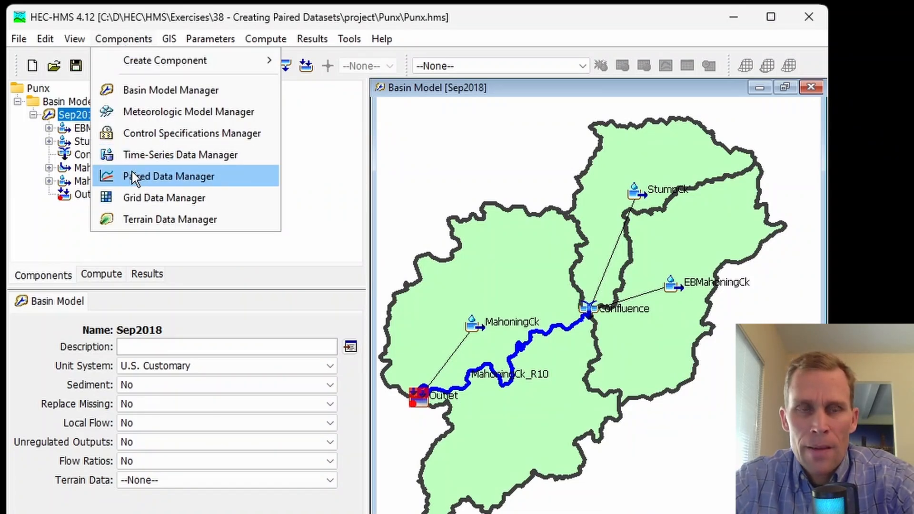
{"action": "left_click", "coordinate": [156, 180]}
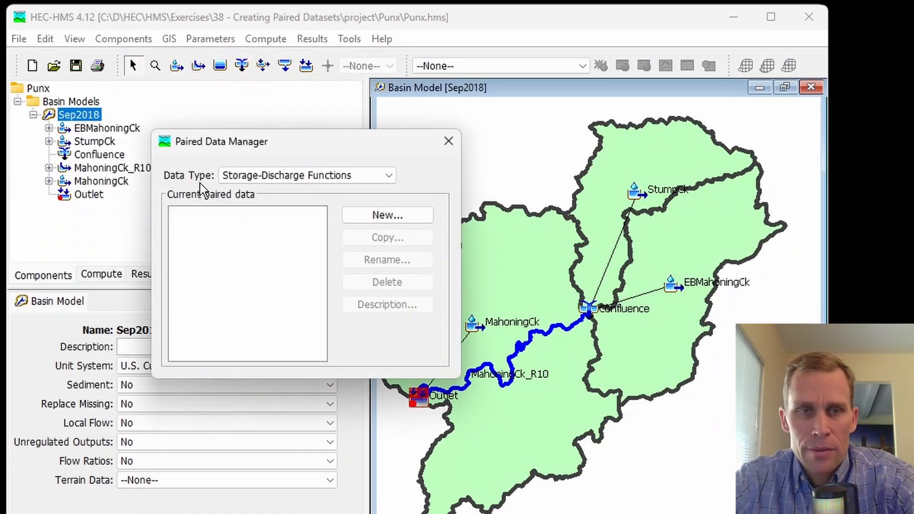
{"action": "left_click", "coordinate": [328, 177]}
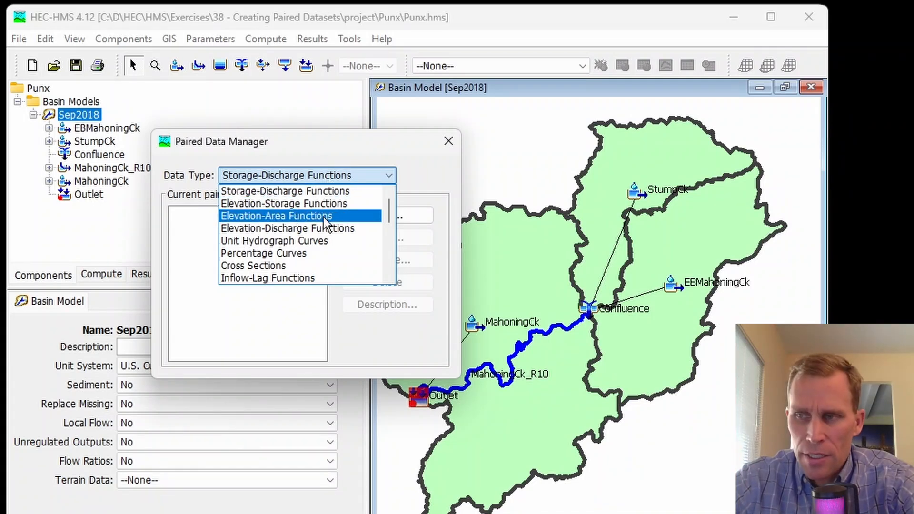
{"action": "left_click", "coordinate": [320, 229]}
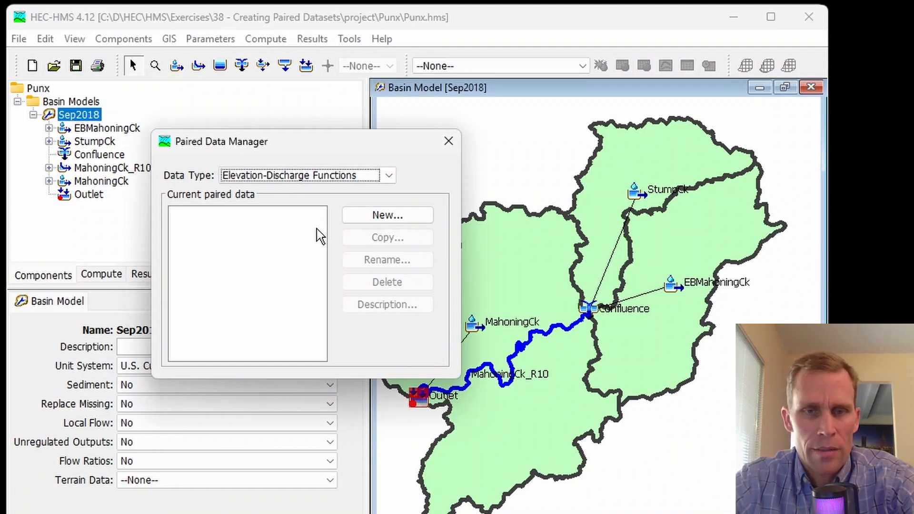
{"action": "left_click", "coordinate": [379, 217]}
{"action": "key", "text": "ctrl+a"}
{"action": "key", "text": "BackSpace"}
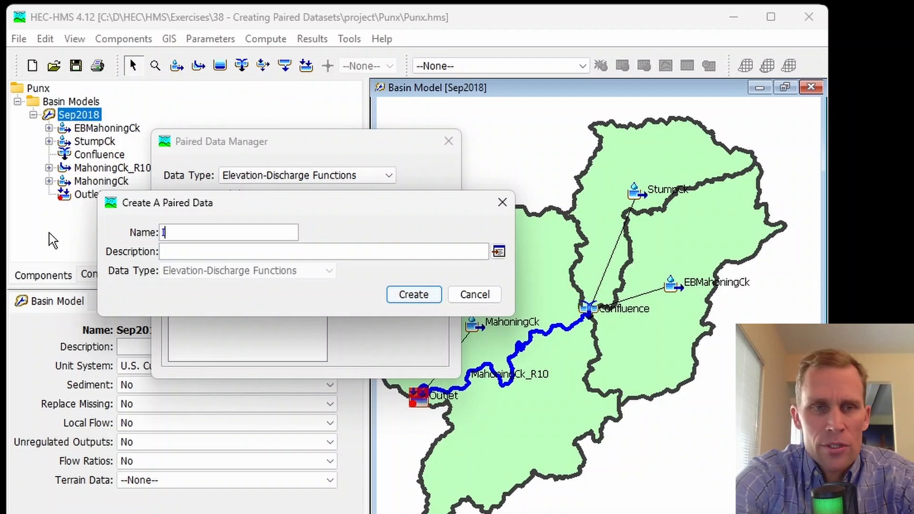
{"action": "type", "text": "Interpolated Ra"}
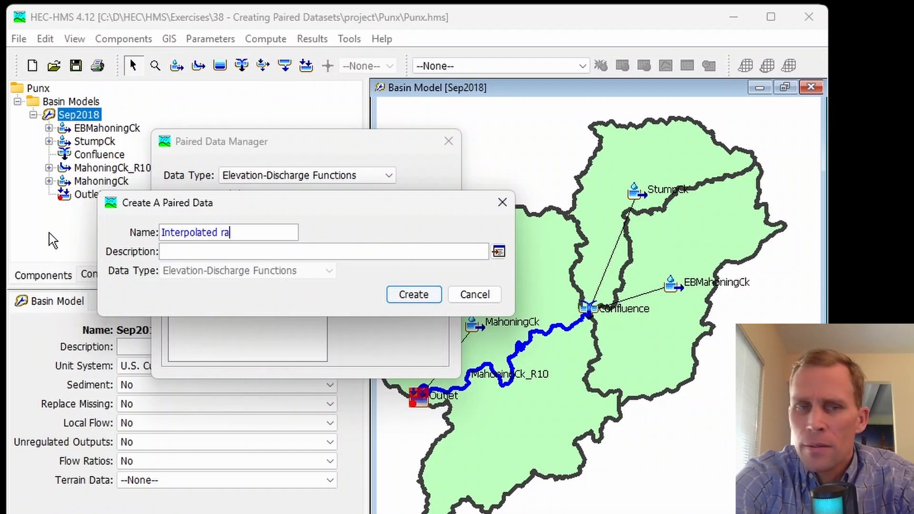
{"action": "type", "text": "ting Curve"}
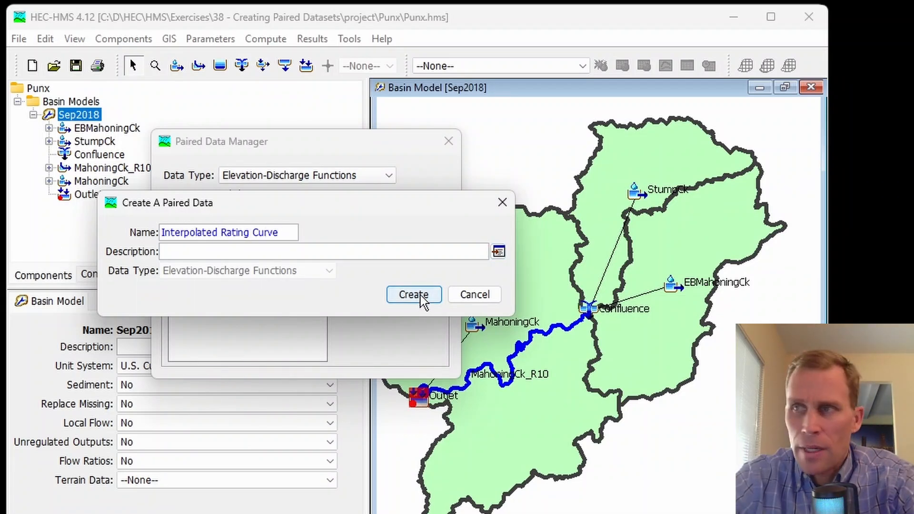
{"action": "left_click", "coordinate": [421, 296]}
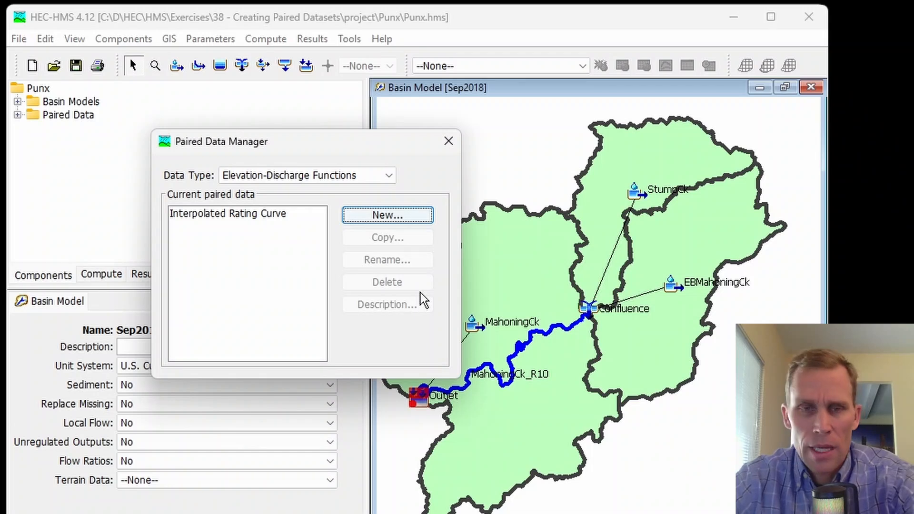
{"action": "left_click", "coordinate": [447, 141]}
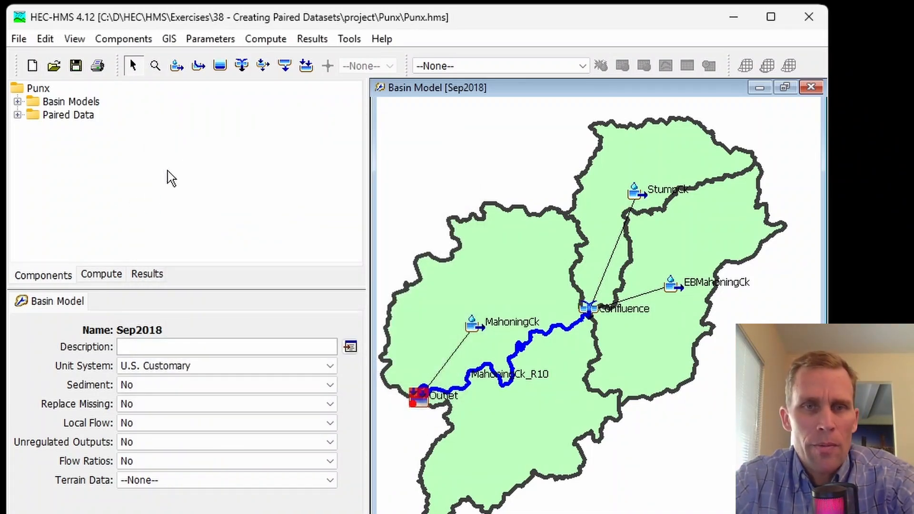
Expand the project's Paired Data down to the elevation-discharge functions and select the Interpolated Rating Curve
{"action": "left_click", "coordinate": [84, 117]}
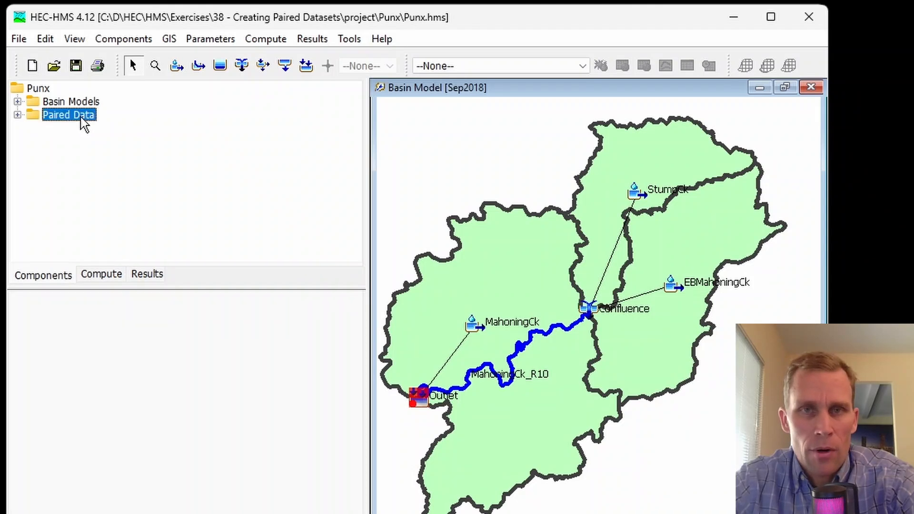
{"action": "left_click", "coordinate": [17, 116]}
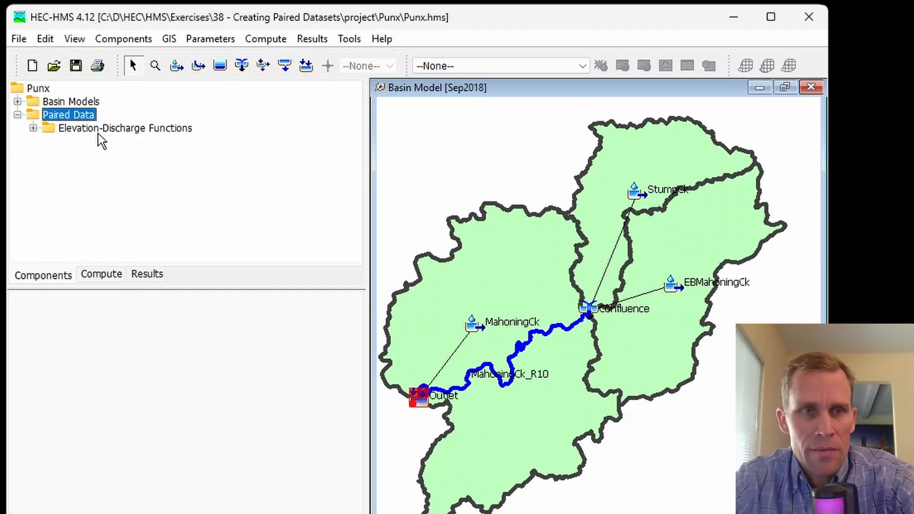
{"action": "left_click", "coordinate": [32, 129]}
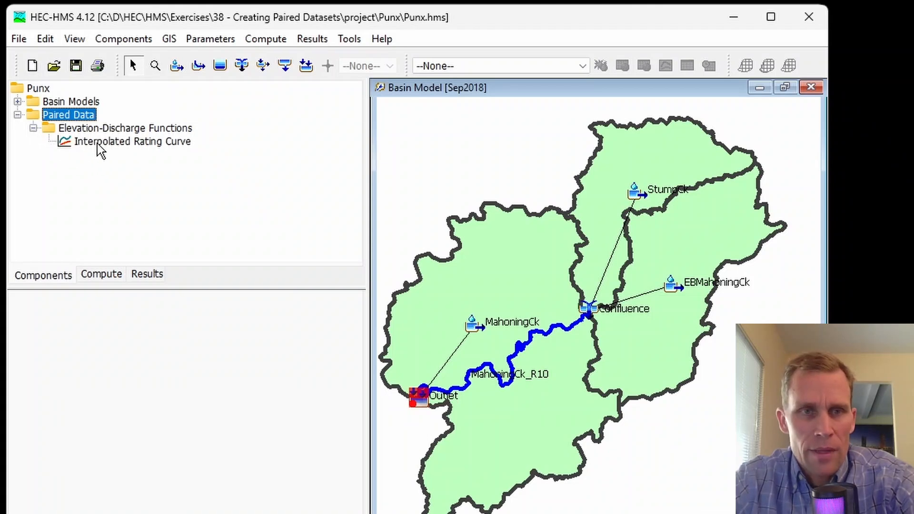
{"action": "left_click", "coordinate": [126, 144]}
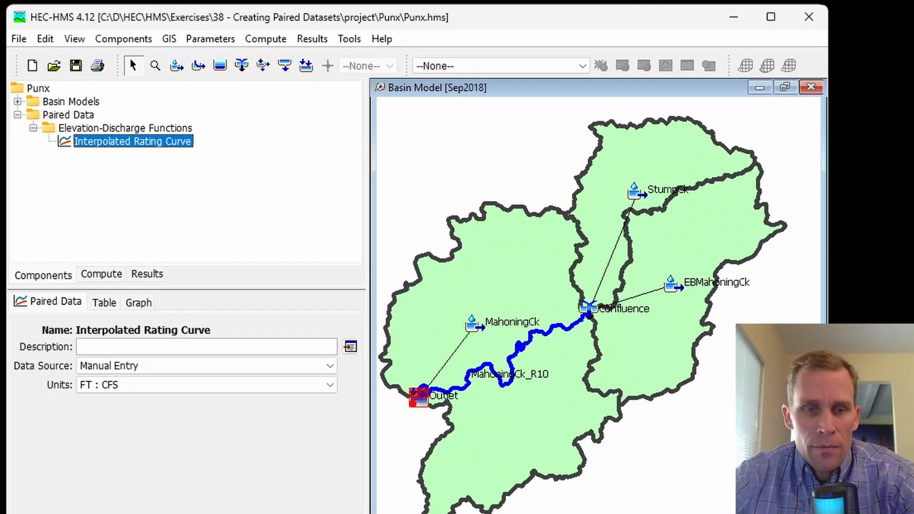
Switch to File Explorer and open mahoning_rating.csv from the Punx project's data folder in Excel
{"action": "key", "text": "alt+Tab"}
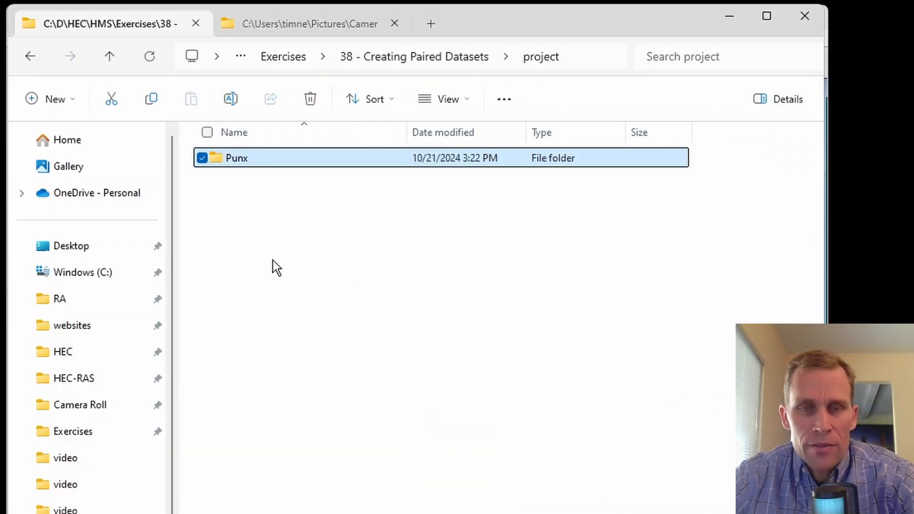
{"action": "left_click", "coordinate": [273, 261]}
{"action": "double_click", "coordinate": [239, 162]}
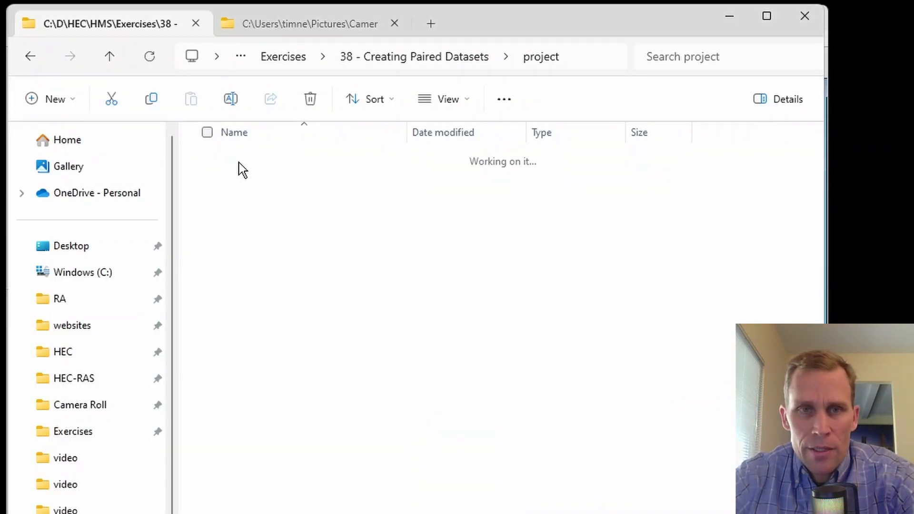
{"action": "double_click", "coordinate": [234, 205]}
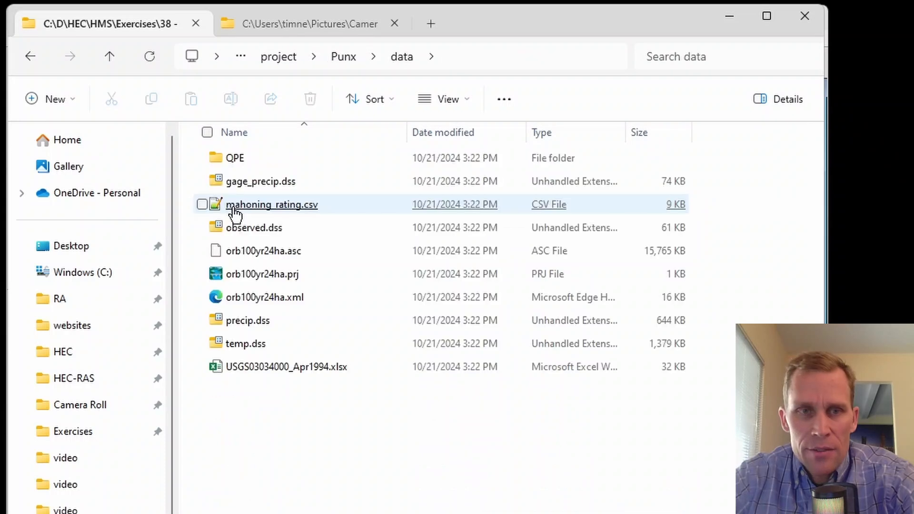
{"action": "right_click", "coordinate": [277, 207]}
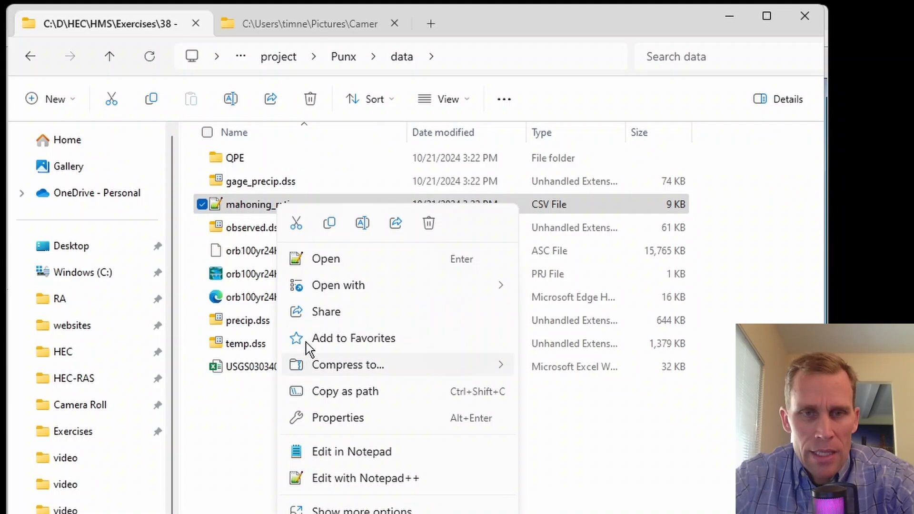
{"action": "mouse_move", "coordinate": [345, 288]}
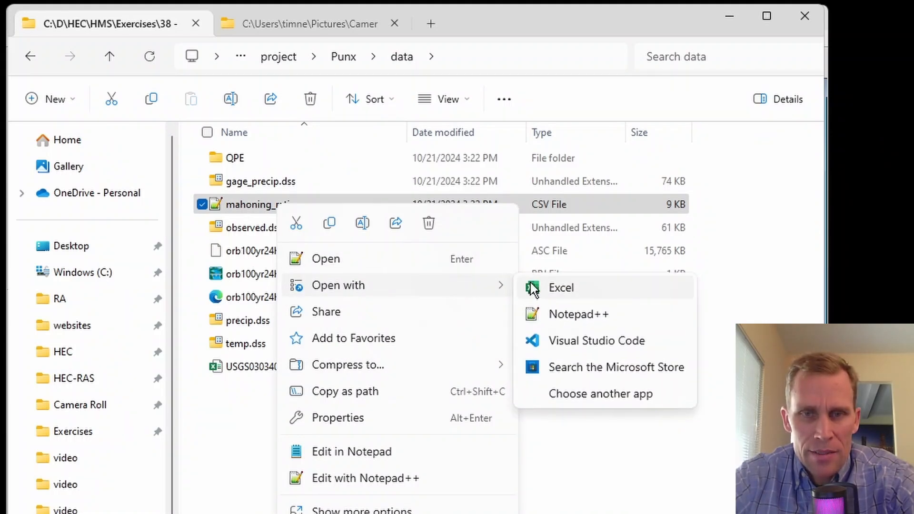
{"action": "left_click", "coordinate": [570, 287]}
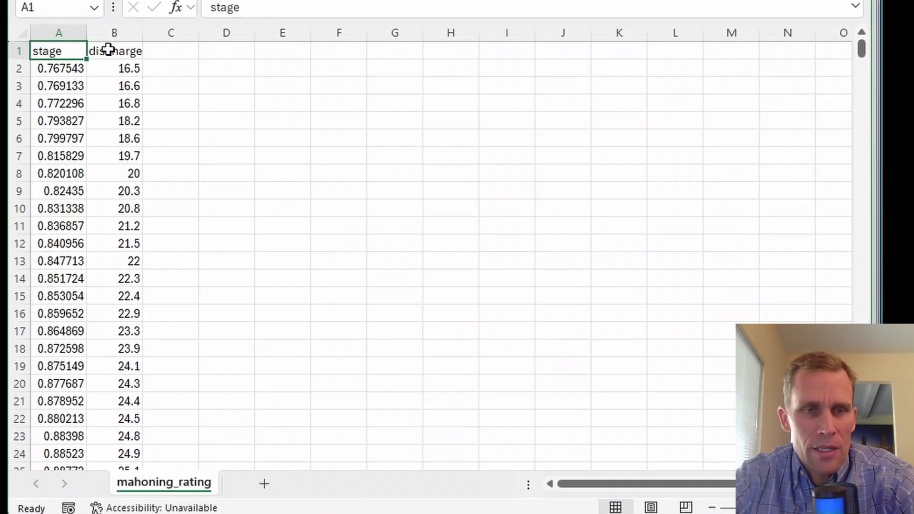
Copy all the stage and discharge values in A2:B517, leaving out the header row
{"action": "left_click", "coordinate": [105, 171]}
{"action": "left_click_drag", "start_coordinate": [64, 69], "coordinate": [55, 366]}
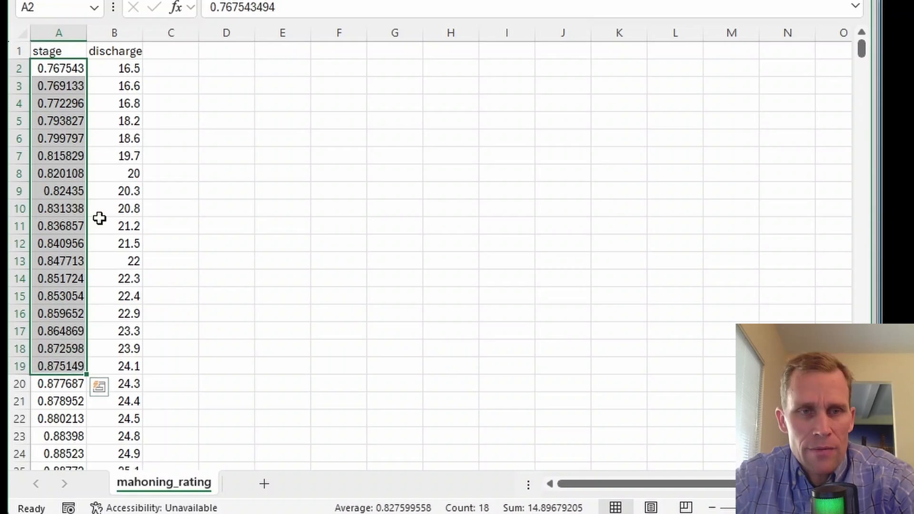
{"action": "left_click_drag", "start_coordinate": [114, 71], "coordinate": [132, 375]}
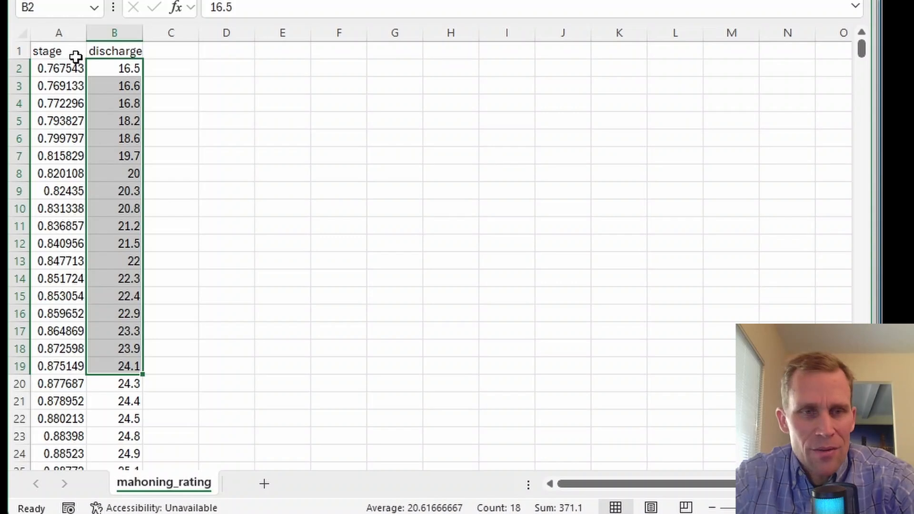
{"action": "left_click", "coordinate": [66, 70]}
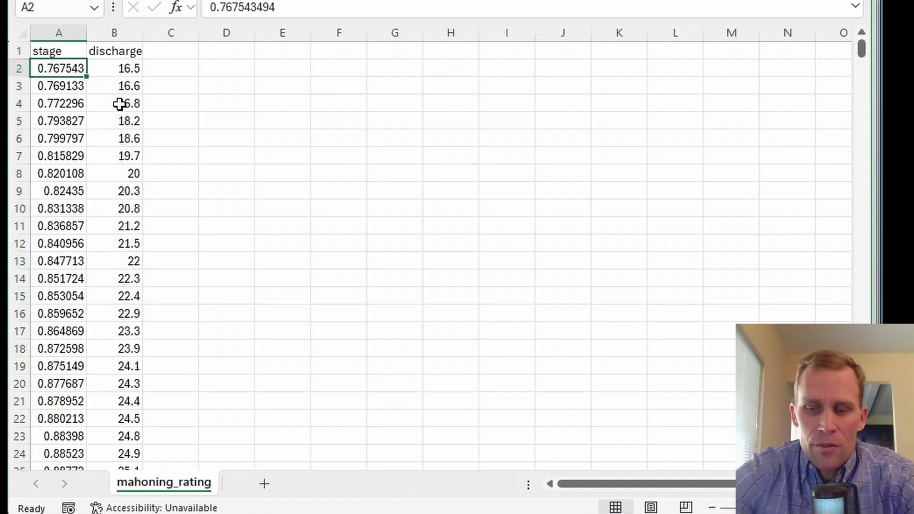
{"action": "key", "text": "shift+Right"}
{"action": "key", "text": "ctrl+shift+Down"}
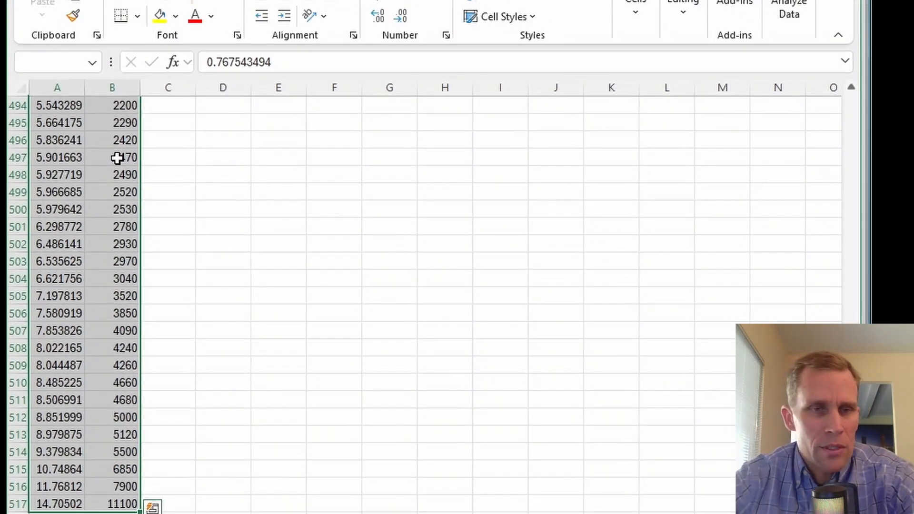
{"action": "right_click", "coordinate": [118, 162]}
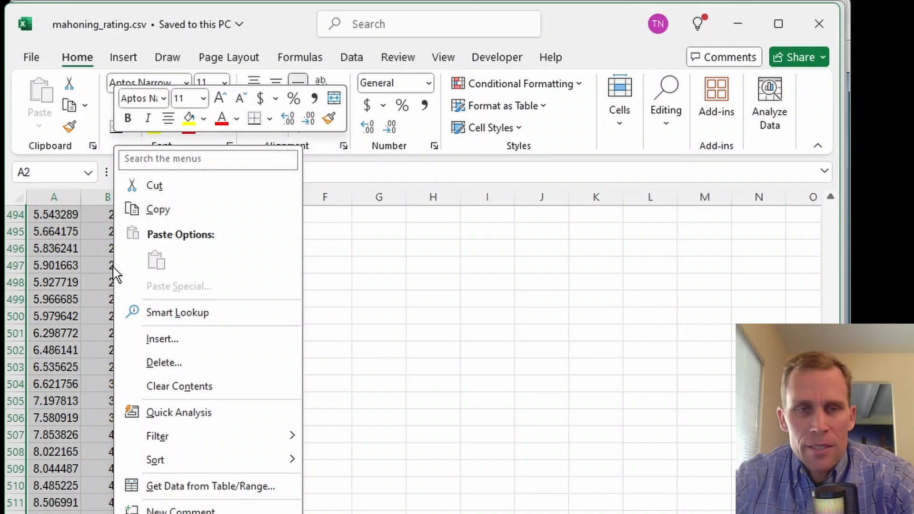
{"action": "left_click", "coordinate": [134, 209]}
{"action": "key", "text": "ctrl+BackSpace"}
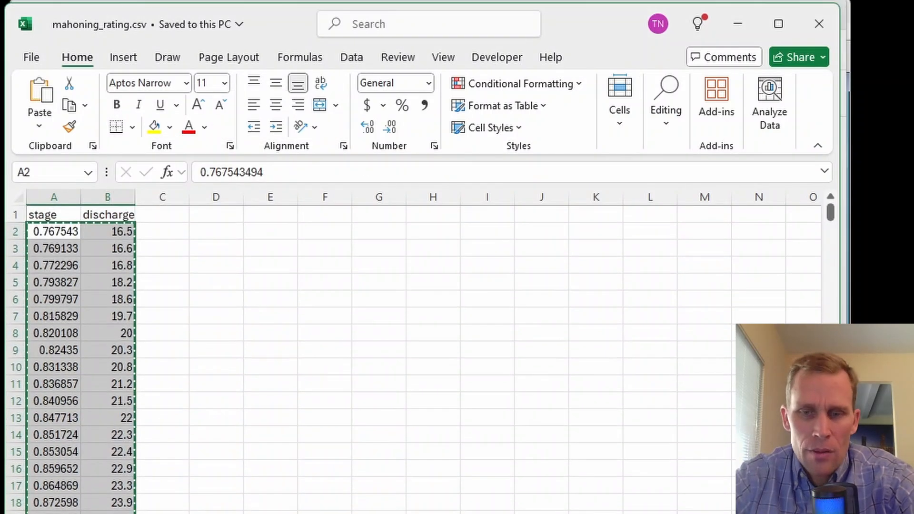
Switch to HEC-HMS, paste the copied values into the Interpolated Rating Curve's elevation-discharge table and save the project
{"action": "key", "text": "alt+Tab"}
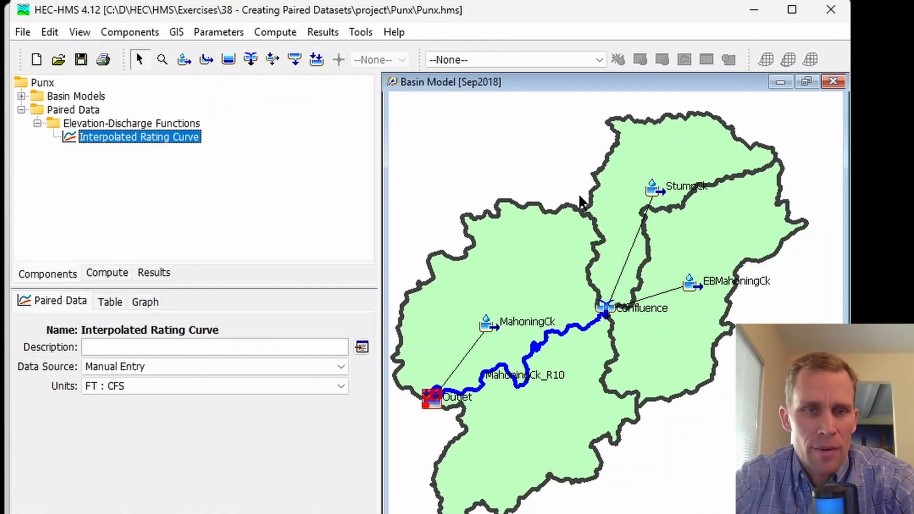
{"action": "left_click", "coordinate": [113, 304]}
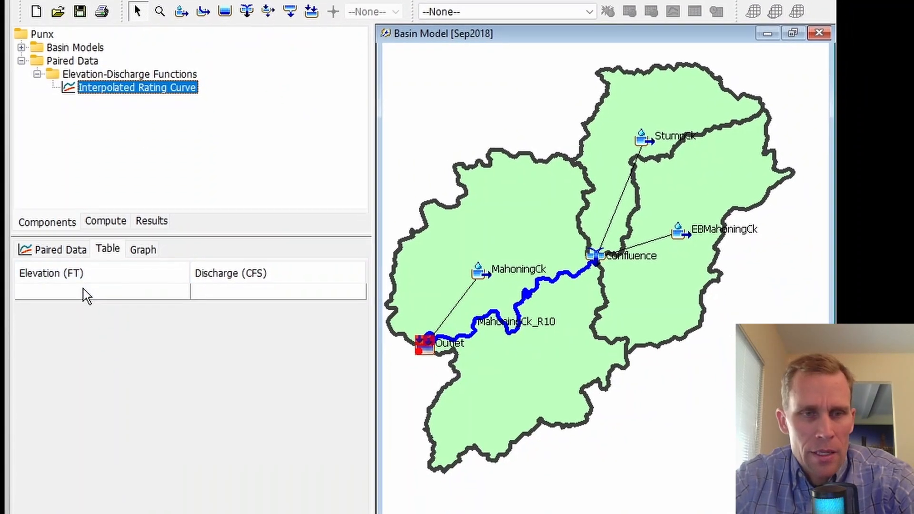
{"action": "left_click", "coordinate": [84, 292]}
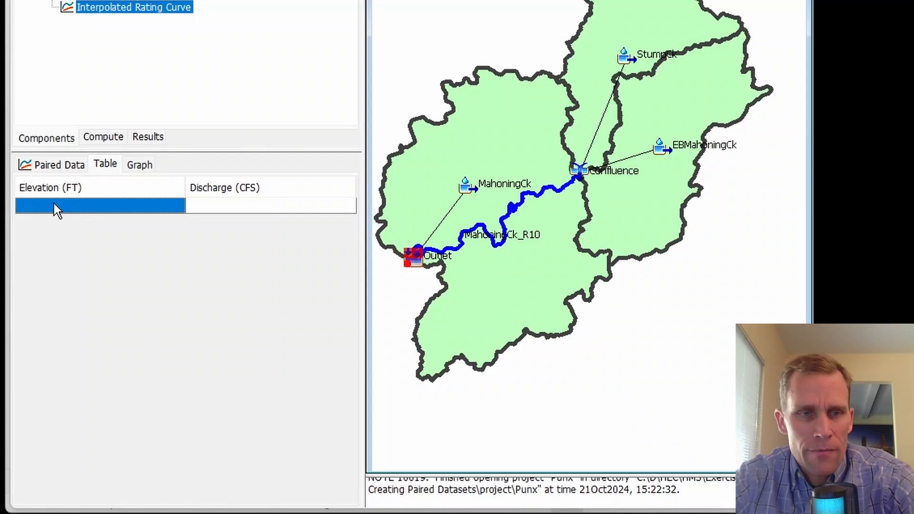
{"action": "right_click", "coordinate": [58, 207]}
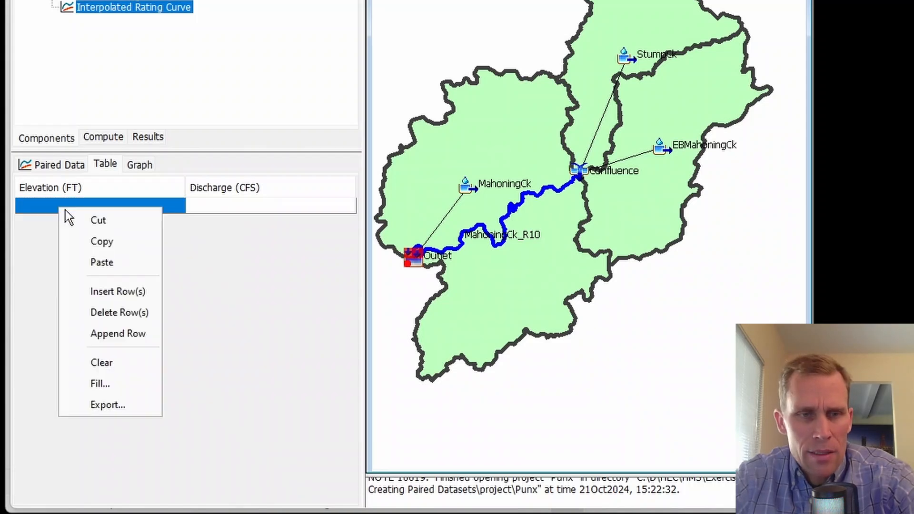
{"action": "left_click", "coordinate": [95, 264]}
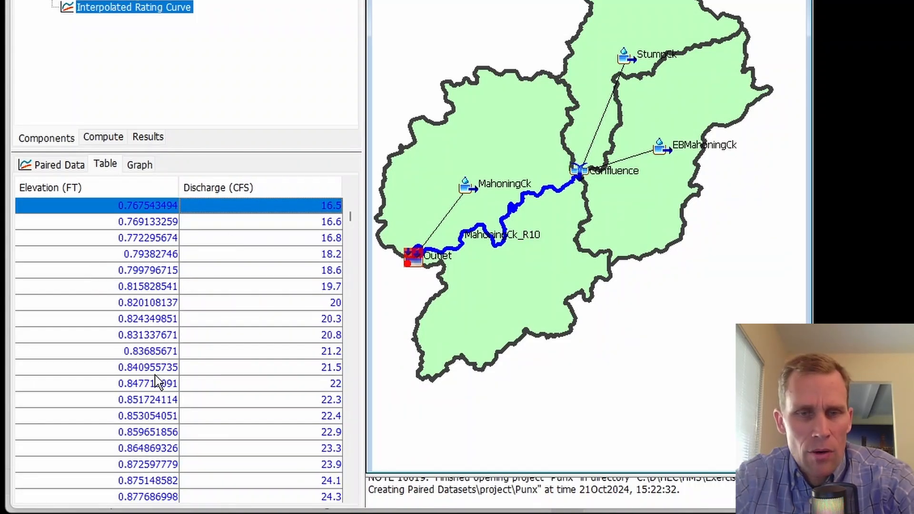
{"action": "mouse_move", "coordinate": [349, 218]}
{"action": "left_mouse_down"}
{"action": "mouse_move", "coordinate": [359, 267]}
{"action": "mouse_move", "coordinate": [342, 483]}
{"action": "mouse_move", "coordinate": [350, 498]}
{"action": "mouse_move", "coordinate": [349, 214]}
{"action": "left_mouse_up"}
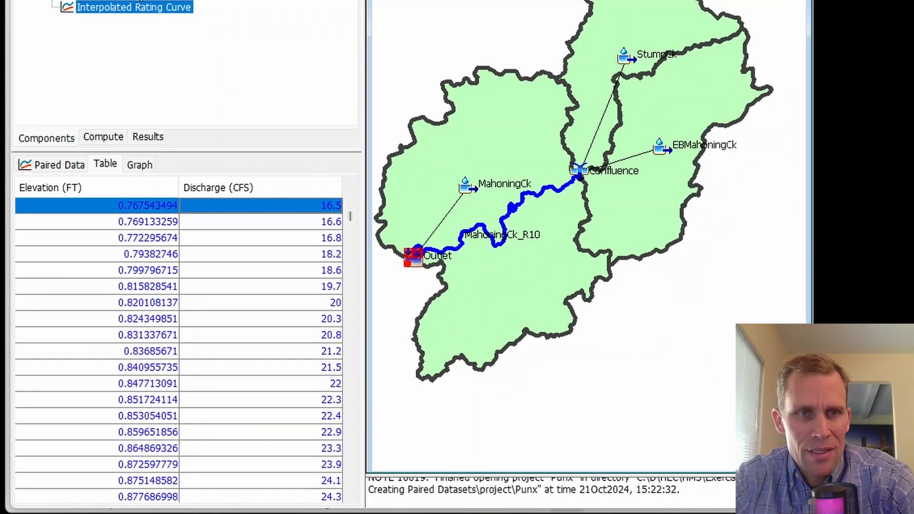
{"action": "key", "text": "ctrl+s"}
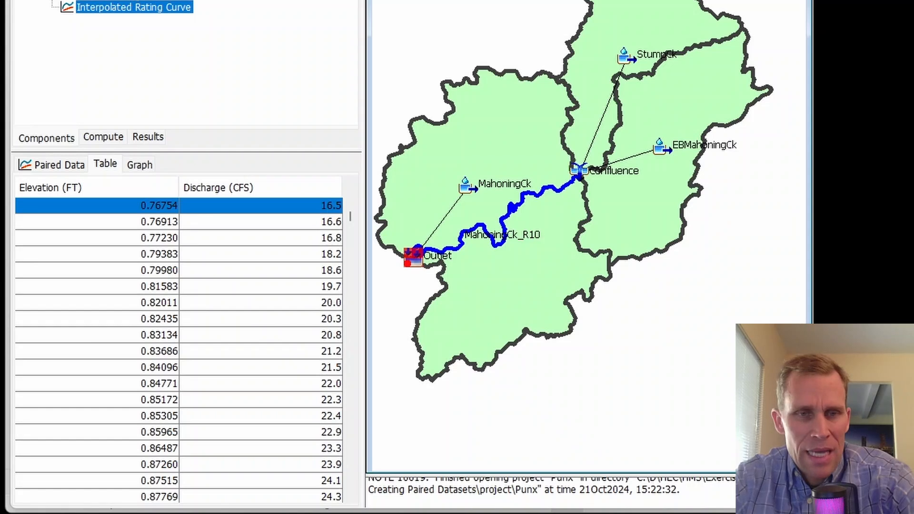
Examine the rating curve's plot of discharge against elevation, then return to its table of values
{"action": "left_click", "coordinate": [139, 165]}
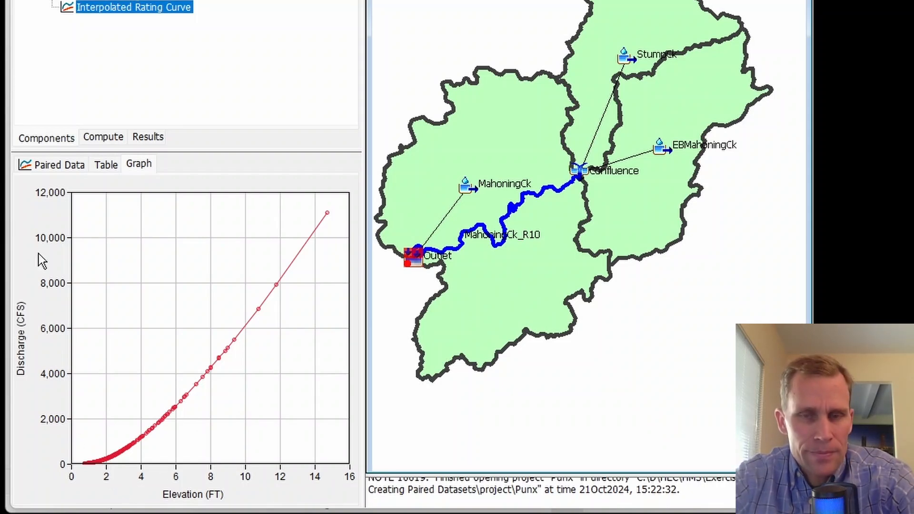
{"action": "left_click", "coordinate": [107, 169]}
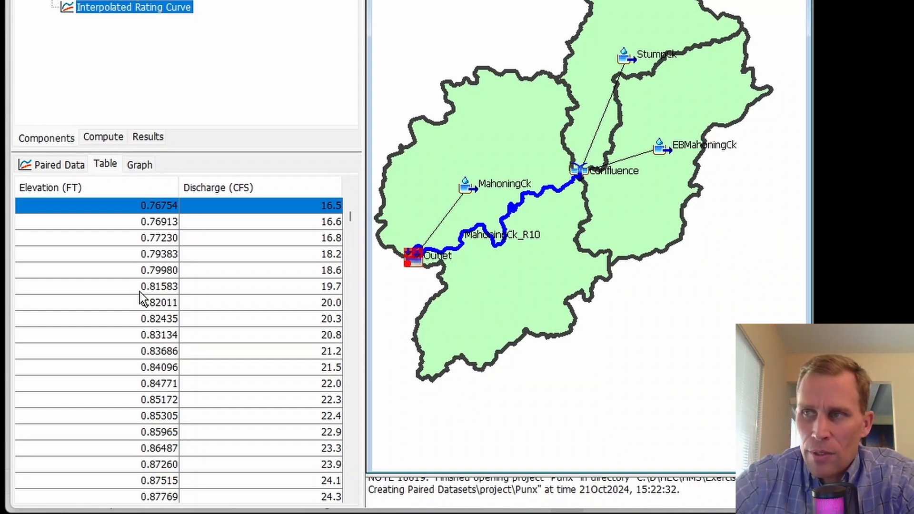
{"action": "left_click", "coordinate": [101, 236]}
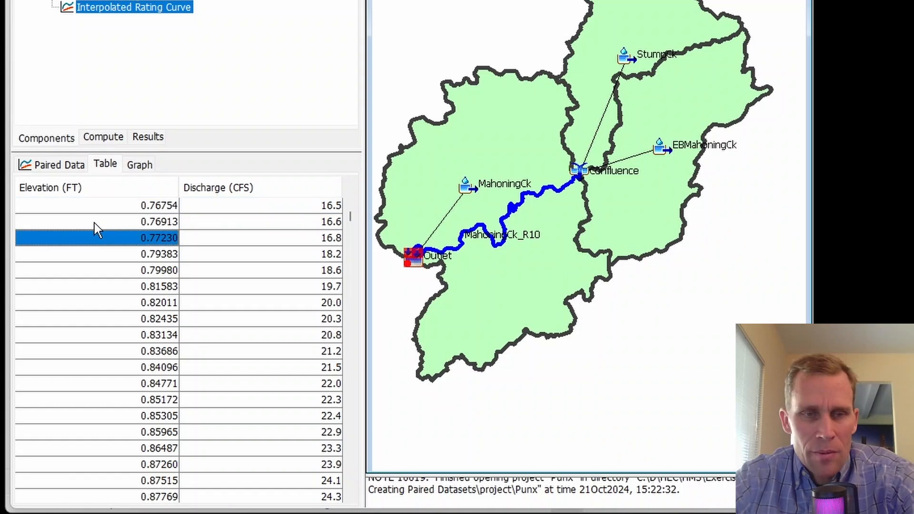
{"action": "left_click_drag", "start_coordinate": [94, 208], "coordinate": [104, 498]}
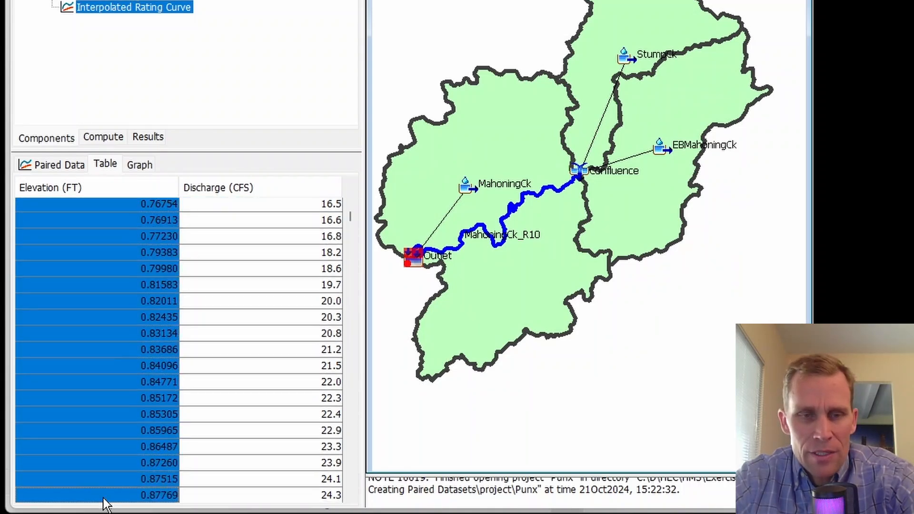
{"action": "left_click", "coordinate": [95, 430]}
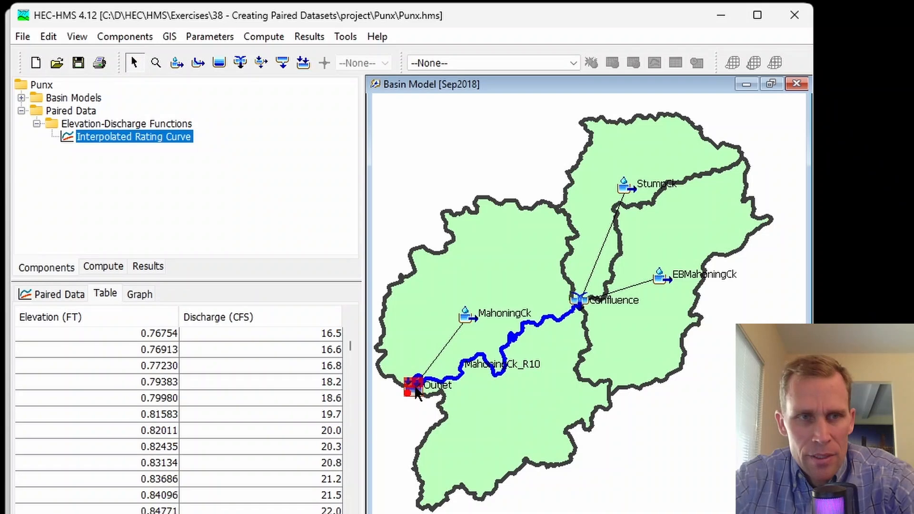
Assign the Interpolated Rating Curve as the stage-discharge function of the Outlet sink in the Sep2018 basin model
{"action": "left_click", "coordinate": [22, 99]}
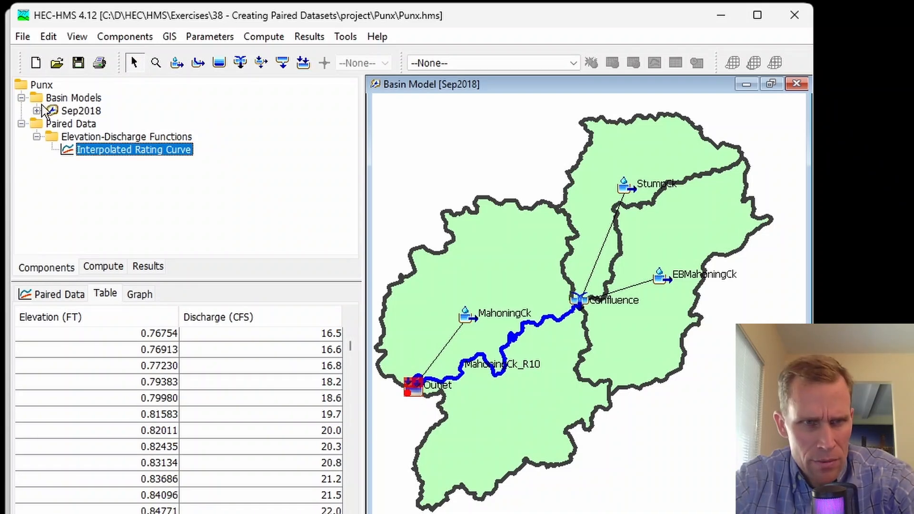
{"action": "left_click", "coordinate": [37, 110]}
{"action": "left_click", "coordinate": [90, 190]}
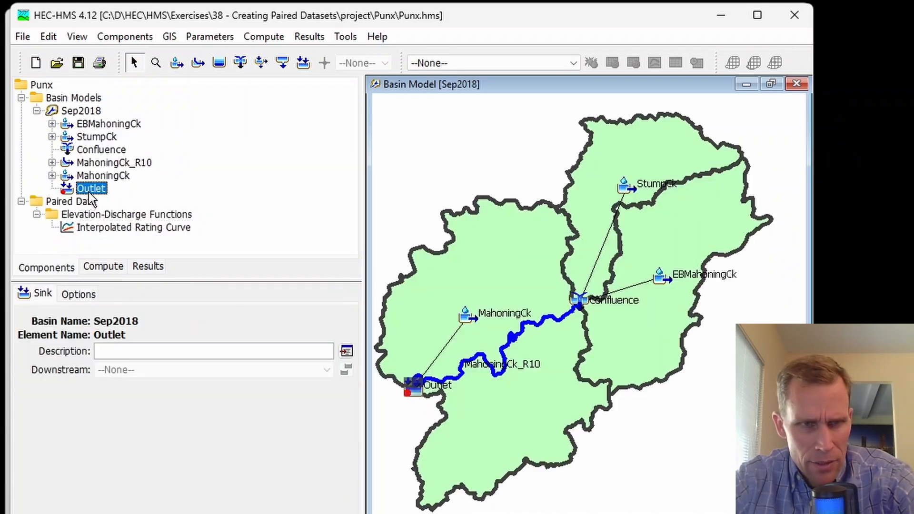
{"action": "left_click", "coordinate": [81, 295]}
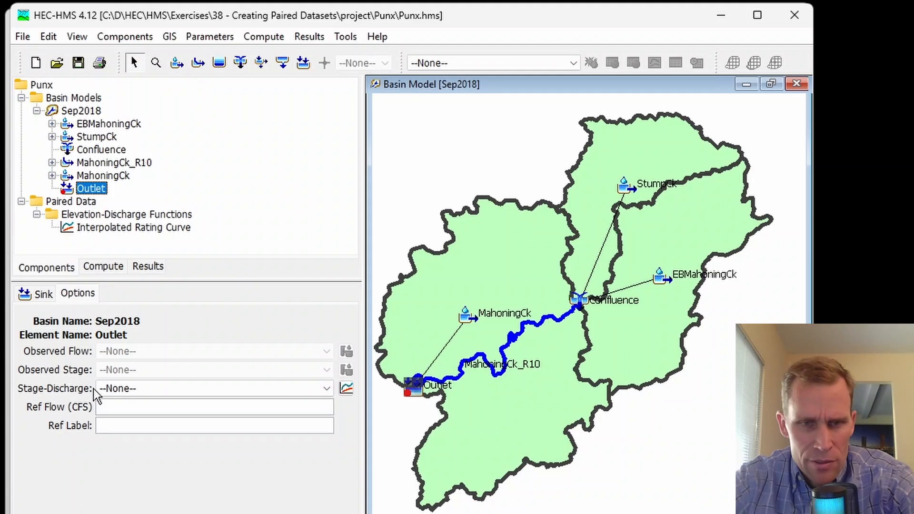
{"action": "left_click", "coordinate": [129, 390]}
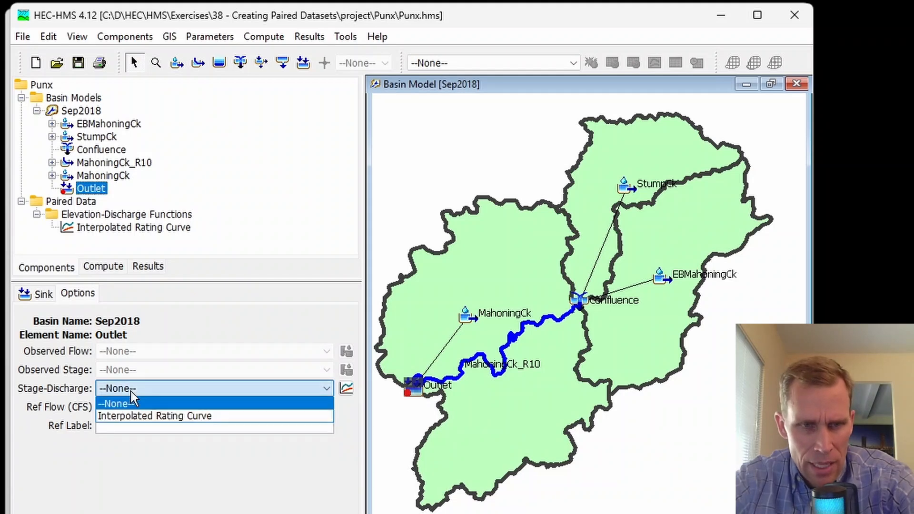
{"action": "left_click", "coordinate": [131, 417]}
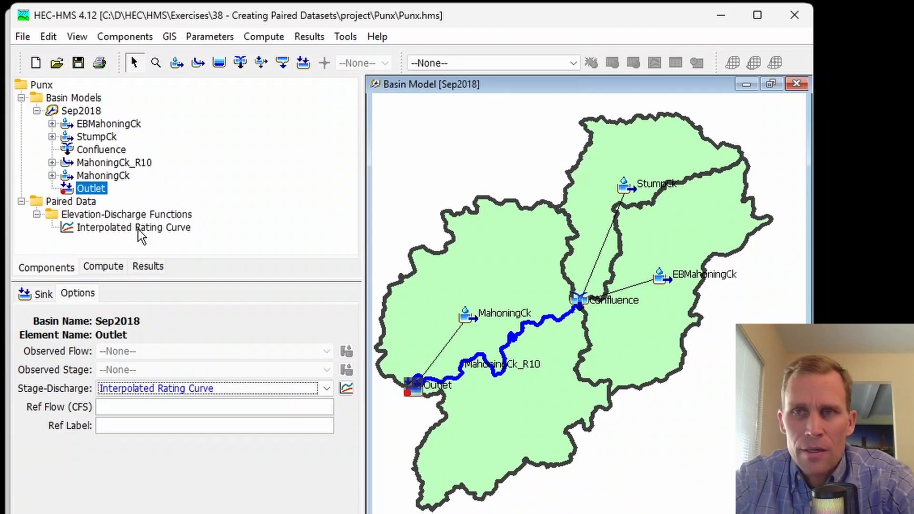
Switch to the HEC-HMS tutorial page and read Step 12 and the closing question about rating curve limitations
{"action": "key", "text": "alt+Tab"}
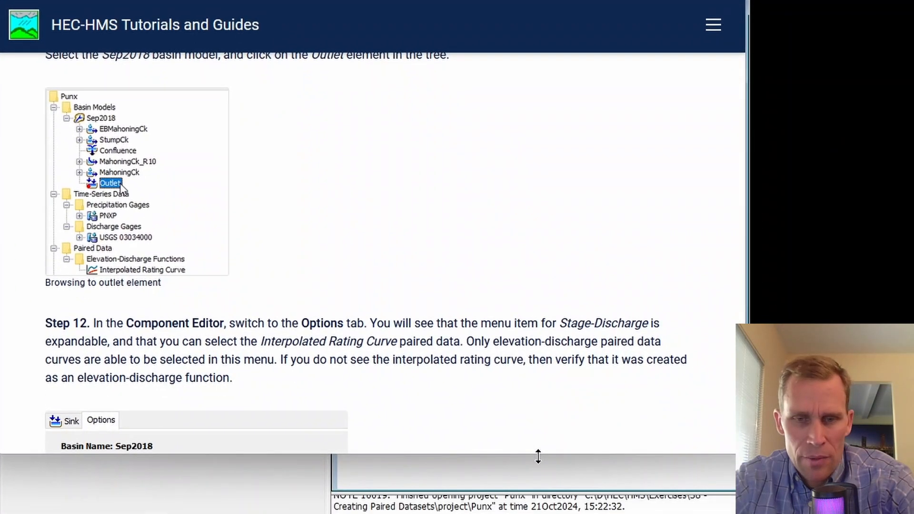
{"action": "scroll", "coordinate": [514, 443], "scroll_direction": "down", "scroll_amount": 3}
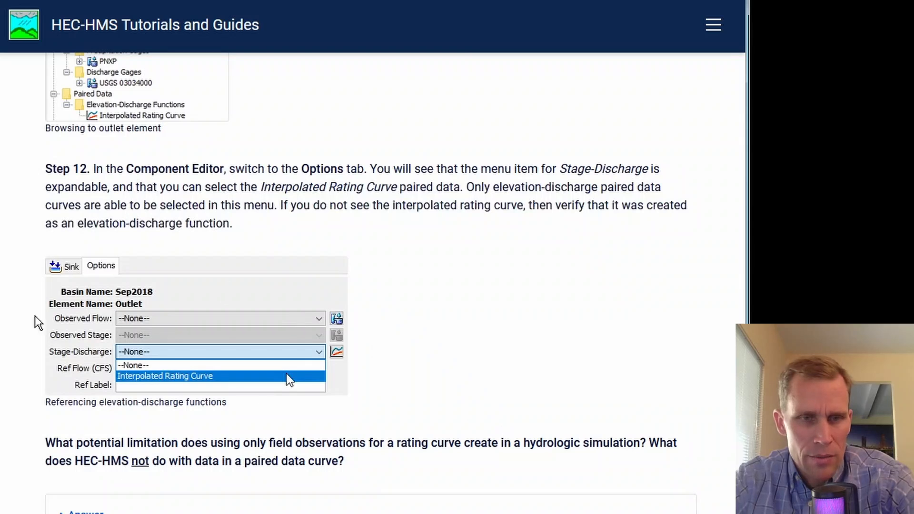
{"action": "scroll", "coordinate": [165, 276], "scroll_direction": "down", "scroll_amount": 6}
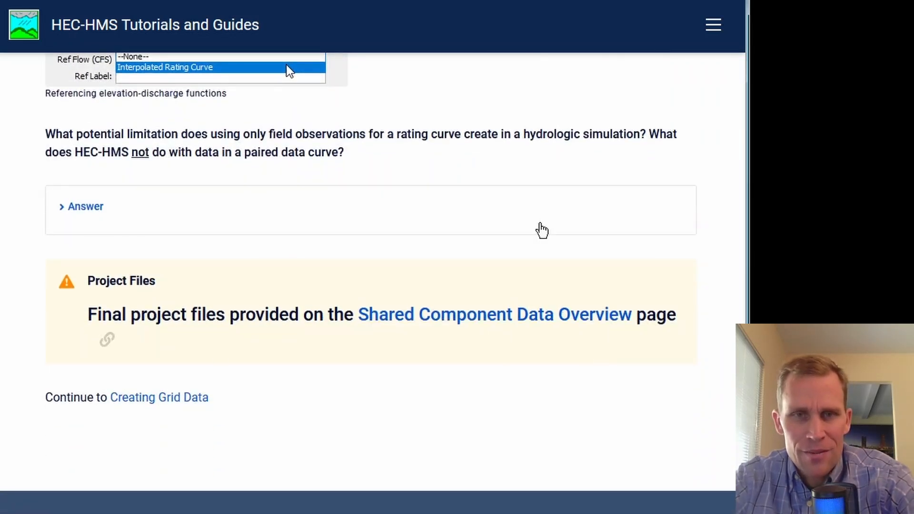
{"action": "scroll", "coordinate": [524, 222], "scroll_direction": "up", "scroll_amount": 2}
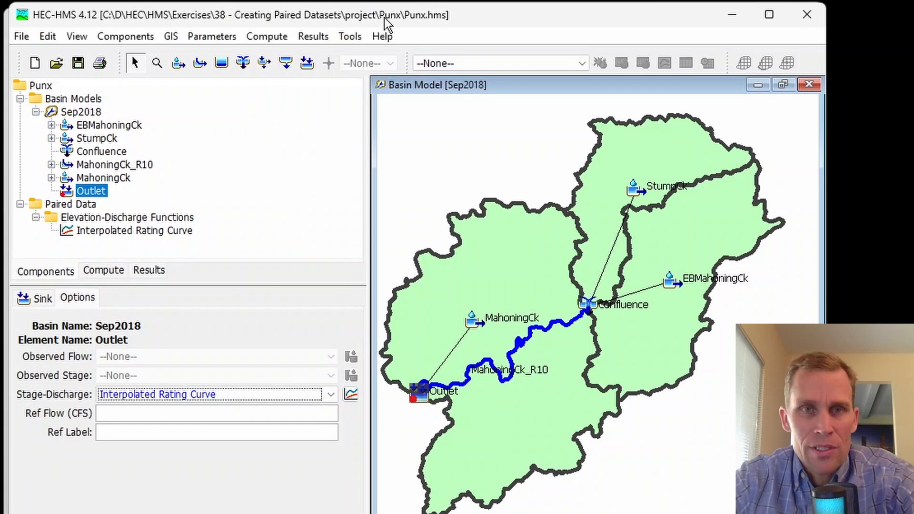
Switch back to HEC-HMS, open the Paired Data Manager and list the Elevation-Discharge Functions
{"action": "left_click", "coordinate": [125, 39]}
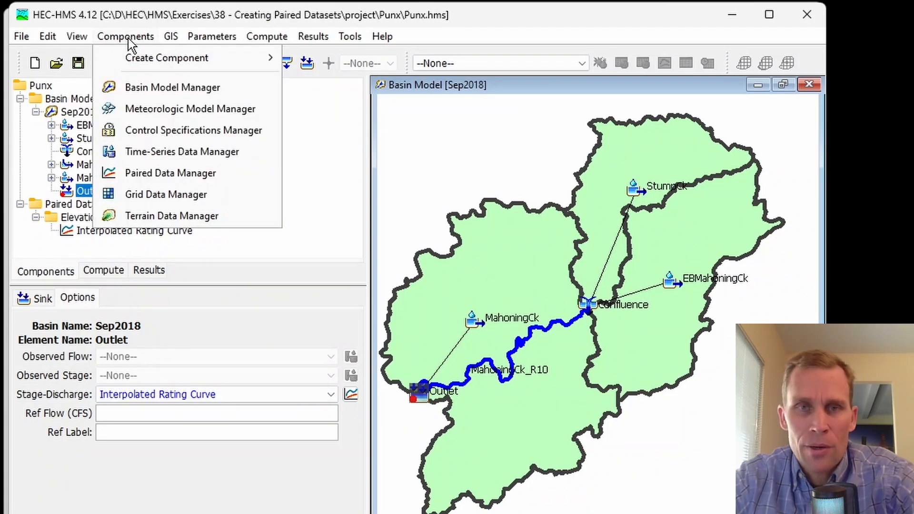
{"action": "left_click", "coordinate": [167, 173]}
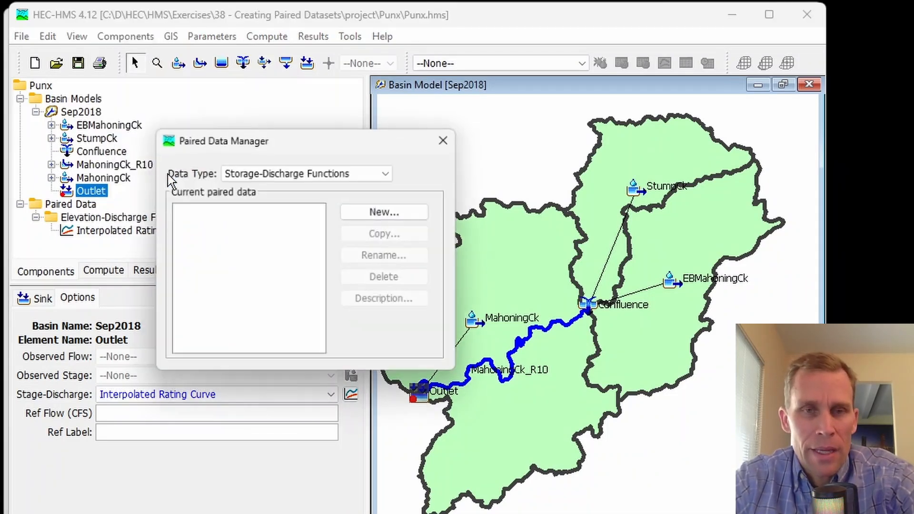
{"action": "left_click", "coordinate": [278, 174]}
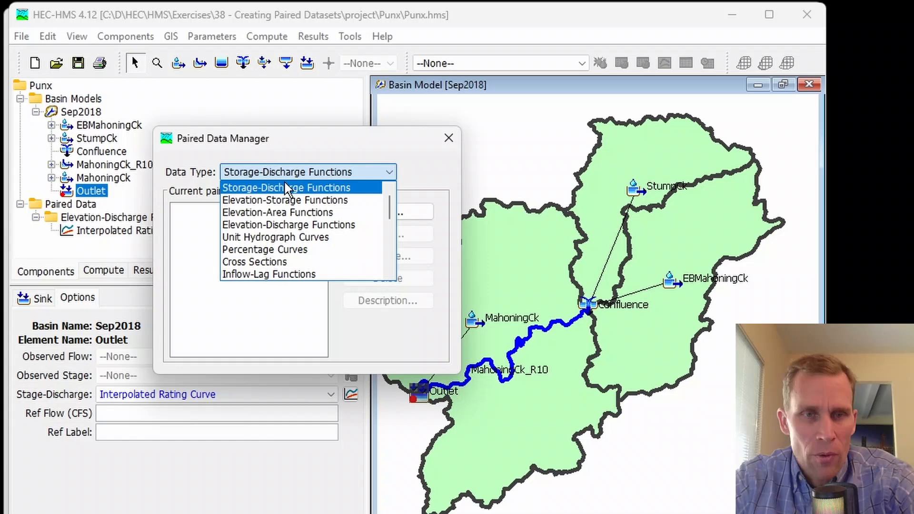
{"action": "left_click", "coordinate": [287, 222]}
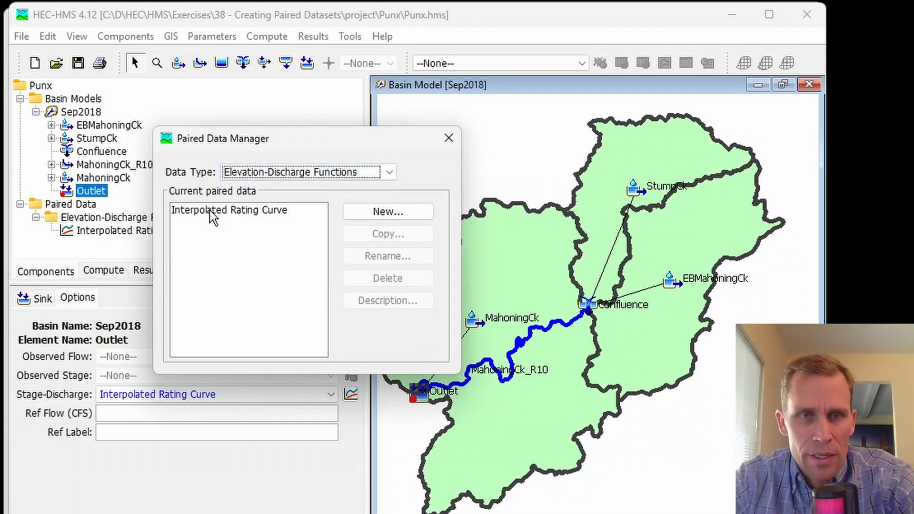
Look through the available paired data types and set the manager's data type to Cross Sections
{"action": "left_click", "coordinate": [318, 175]}
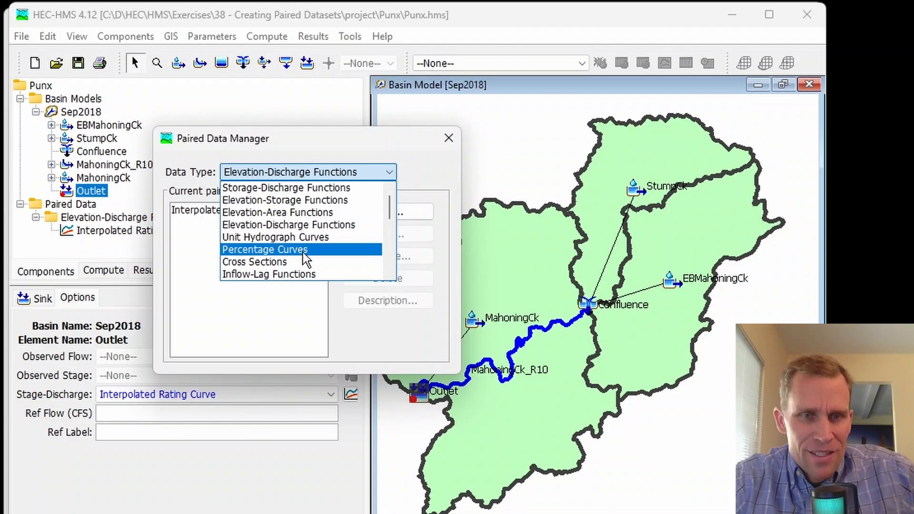
{"action": "scroll", "coordinate": [308, 265], "scroll_direction": "down", "scroll_amount": 2}
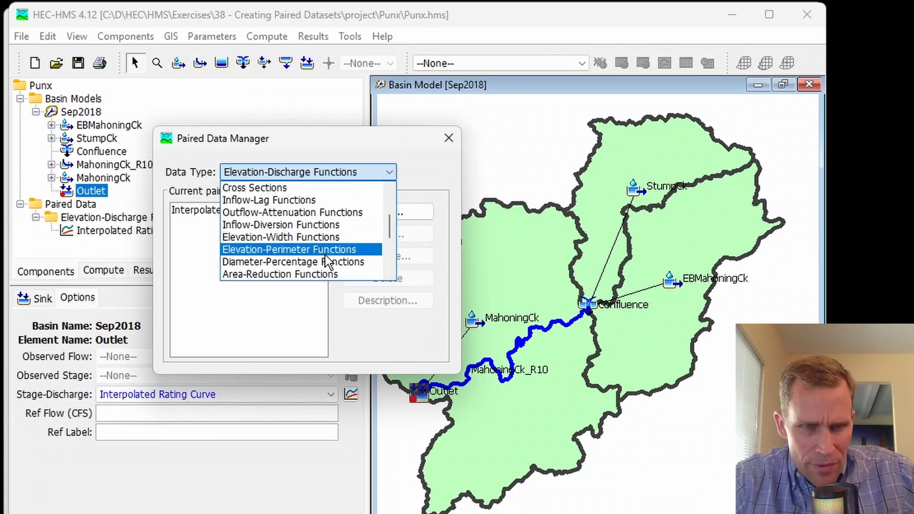
{"action": "scroll", "coordinate": [325, 256], "scroll_direction": "down", "scroll_amount": 2}
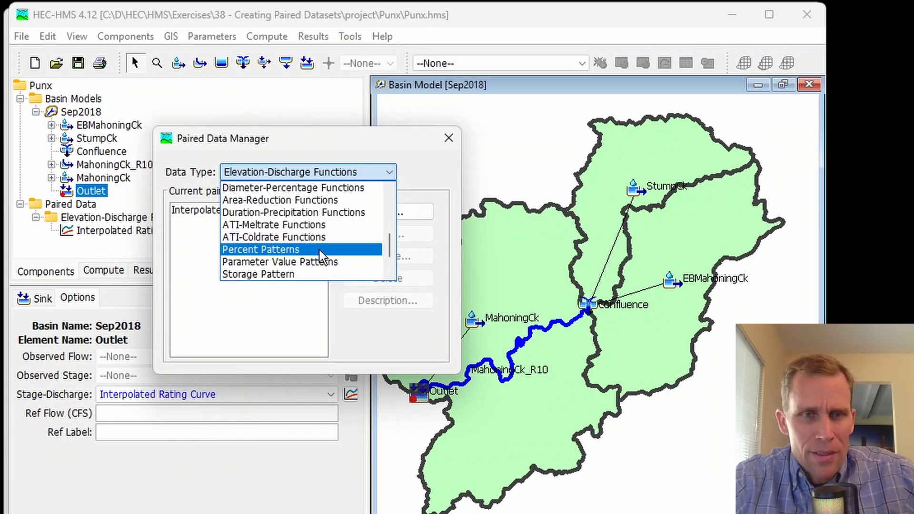
{"action": "scroll", "coordinate": [319, 250], "scroll_direction": "down", "scroll_amount": 1}
{"action": "scroll", "coordinate": [317, 247], "scroll_direction": "up", "scroll_amount": 3}
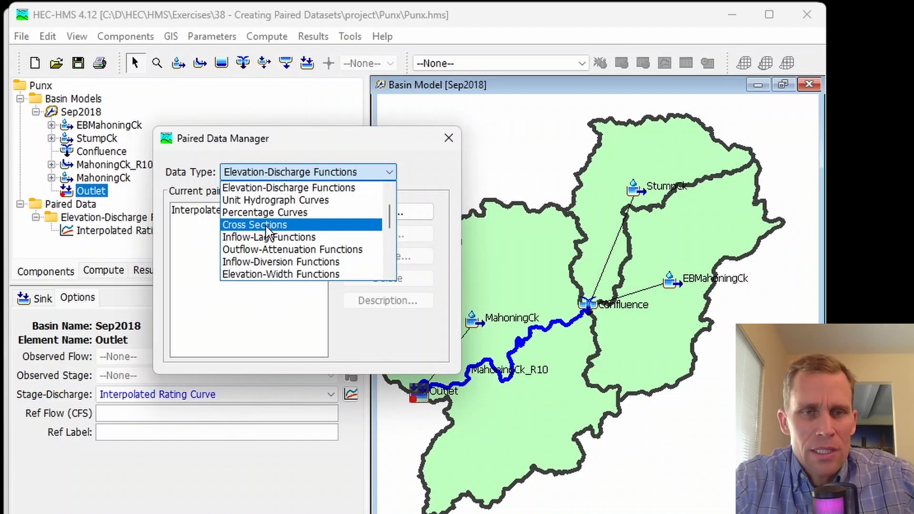
{"action": "left_click", "coordinate": [265, 225]}
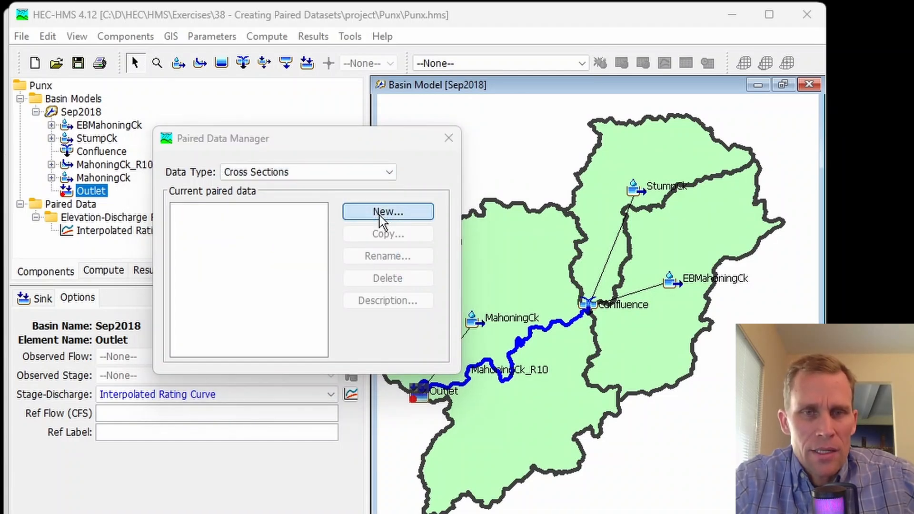
Create a new cross section paired data named "XS - R10" and close the Paired Data Manager
{"action": "left_click", "coordinate": [379, 214]}
{"action": "left_click", "coordinate": [253, 233]}
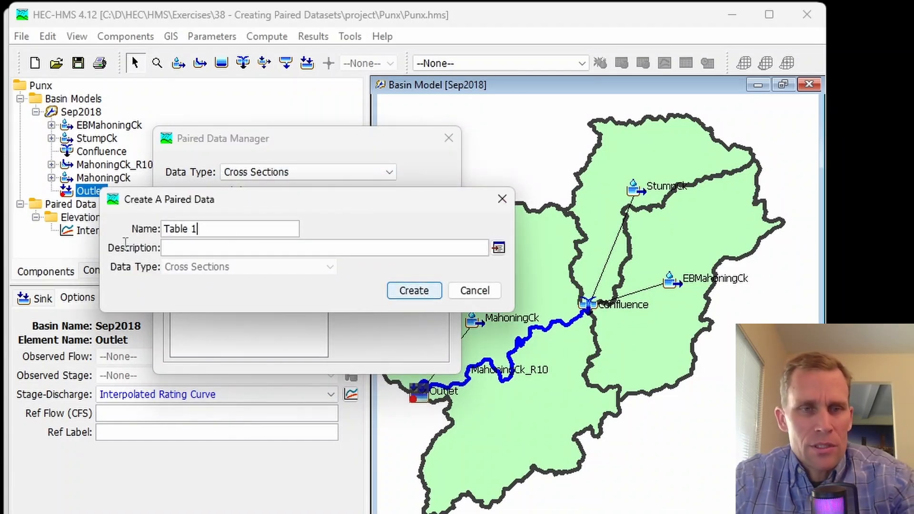
{"action": "key", "text": "BackSpace"}
{"action": "key", "text": "BackSpace"}
{"action": "key", "text": "BackSpace"}
{"action": "key", "text": "BackSpace"}
{"action": "key", "text": "BackSpace"}
{"action": "key", "text": "BackSpace"}
{"action": "key", "text": "BackSpace"}
{"action": "type", "text": "XS"}
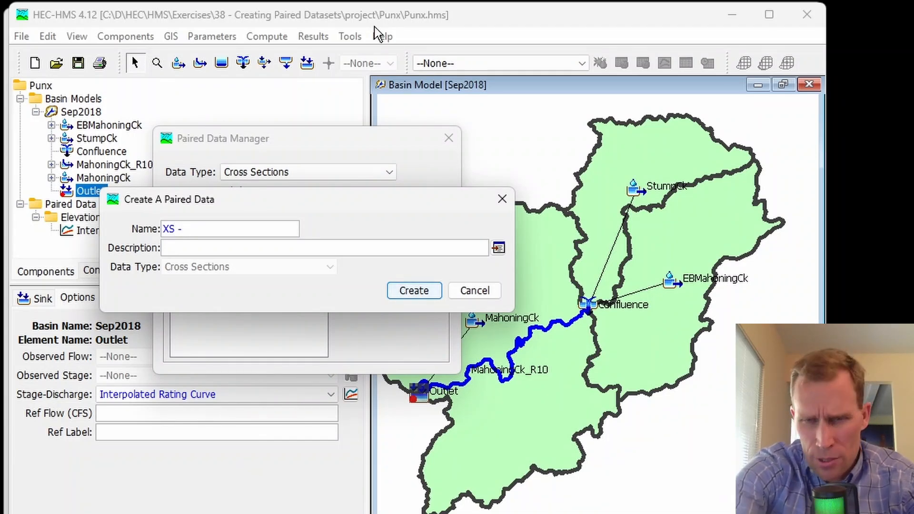
{"action": "type", "text": "- "}
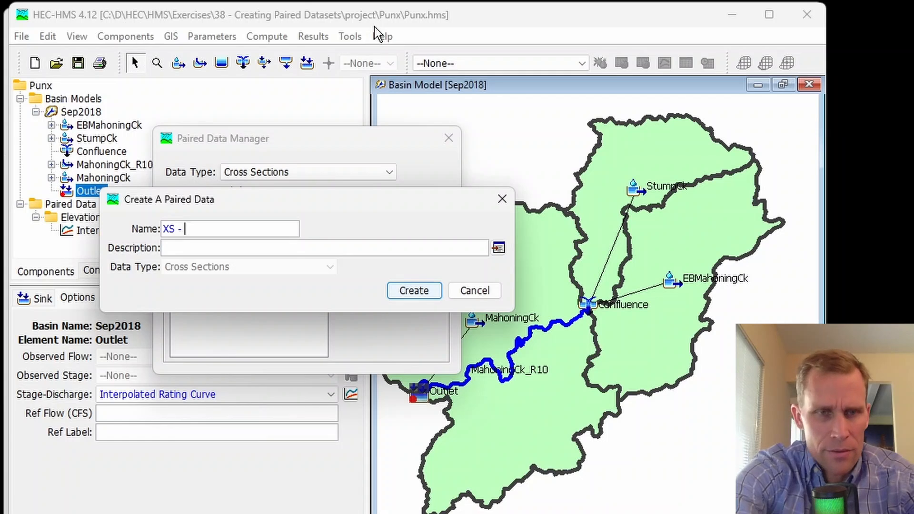
{"action": "type", "text": "R10"}
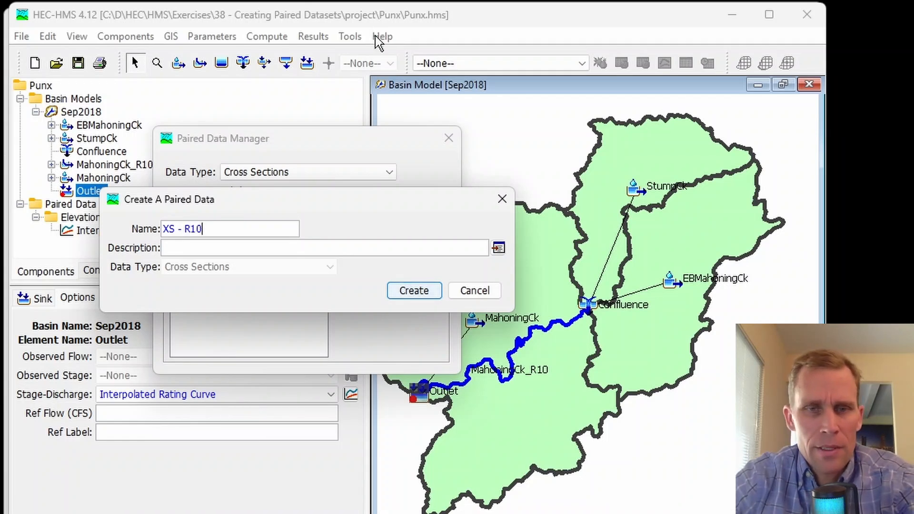
{"action": "left_click", "coordinate": [405, 292]}
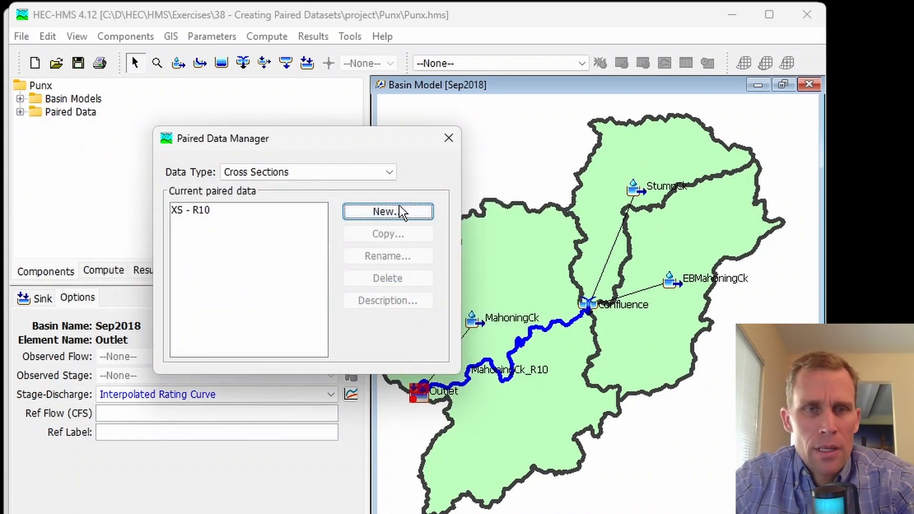
{"action": "left_click", "coordinate": [449, 139]}
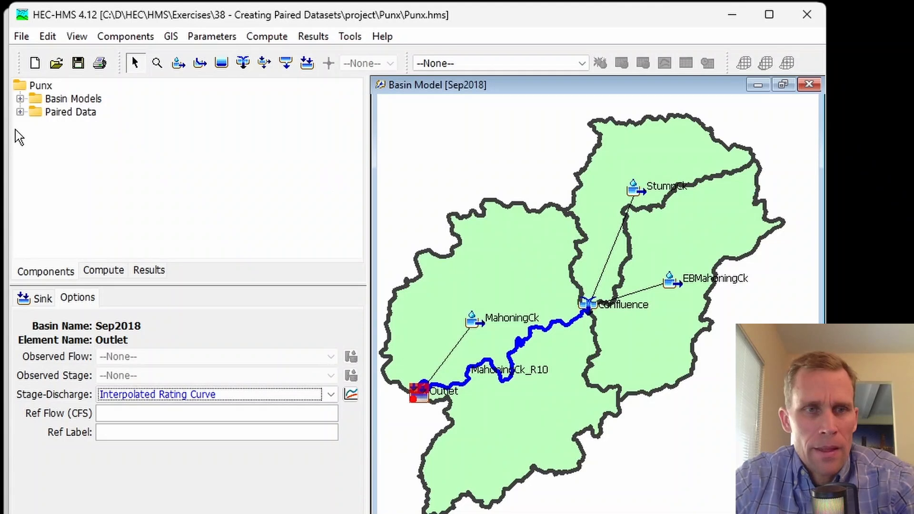
Open the XS - R10 cross section from the project's paired data and show its station-elevation table
{"action": "left_click", "coordinate": [20, 112]}
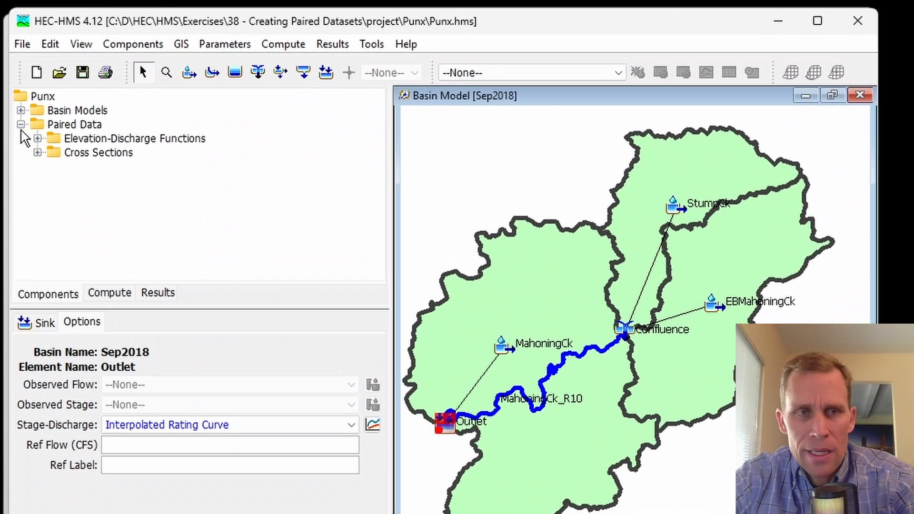
{"action": "left_click", "coordinate": [79, 155]}
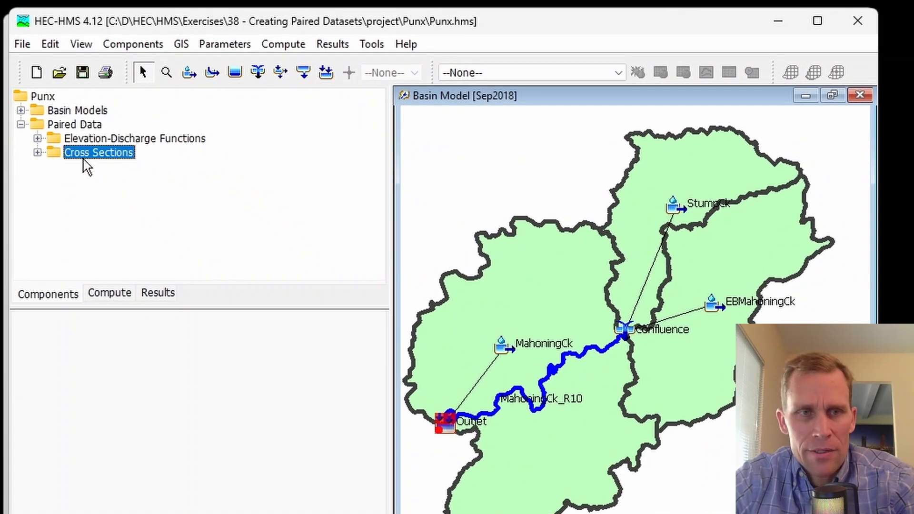
{"action": "left_click", "coordinate": [37, 152]}
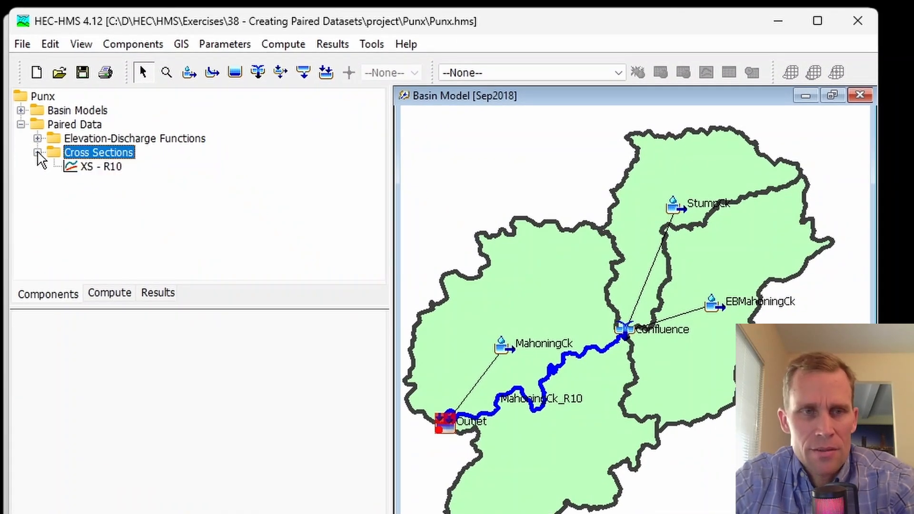
{"action": "left_click", "coordinate": [92, 170]}
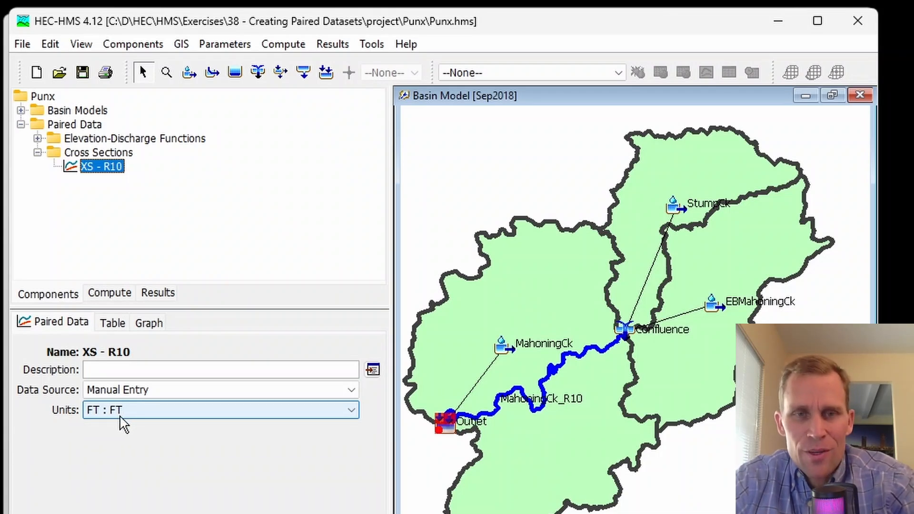
{"action": "left_click", "coordinate": [114, 324]}
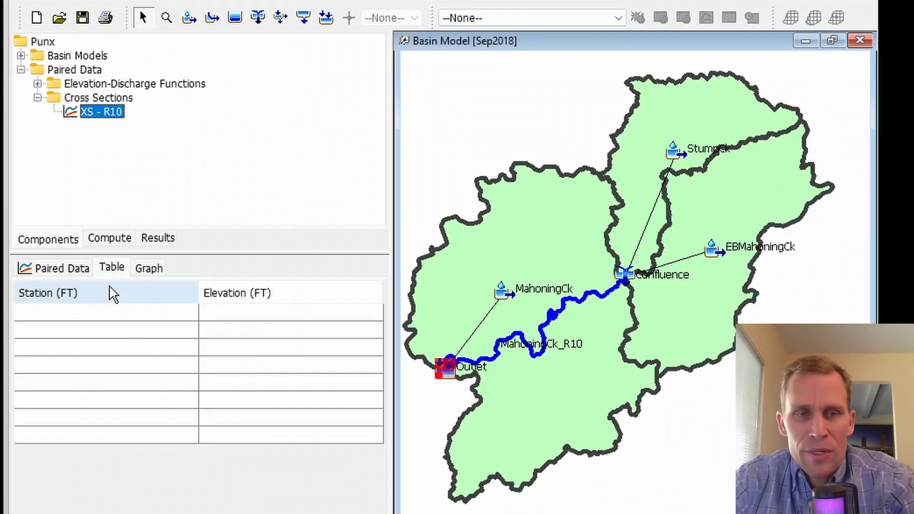
Examine the rows of XS - R10's table by moving down the Station column to the last row, then return to the first row
{"action": "left_click", "coordinate": [112, 312]}
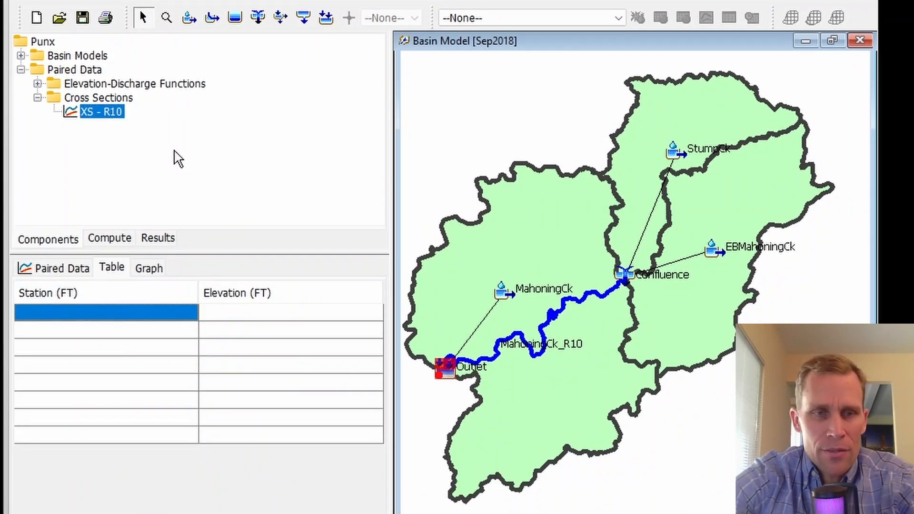
{"action": "key", "text": "Down"}
{"action": "key", "text": "Down"}
{"action": "key", "text": "Down"}
{"action": "key", "text": "Down"}
{"action": "key", "text": "Down"}
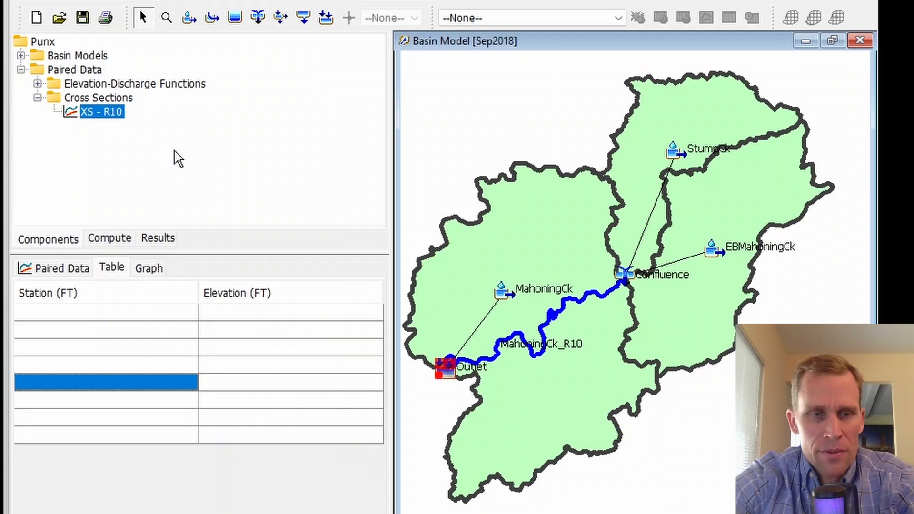
{"action": "key", "text": "Down"}
{"action": "key", "text": "Down"}
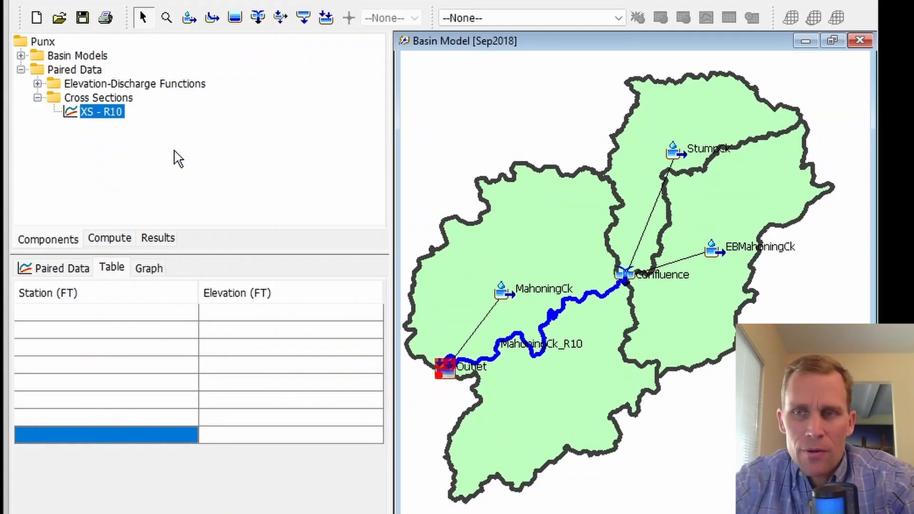
{"action": "left_click", "coordinate": [147, 312]}
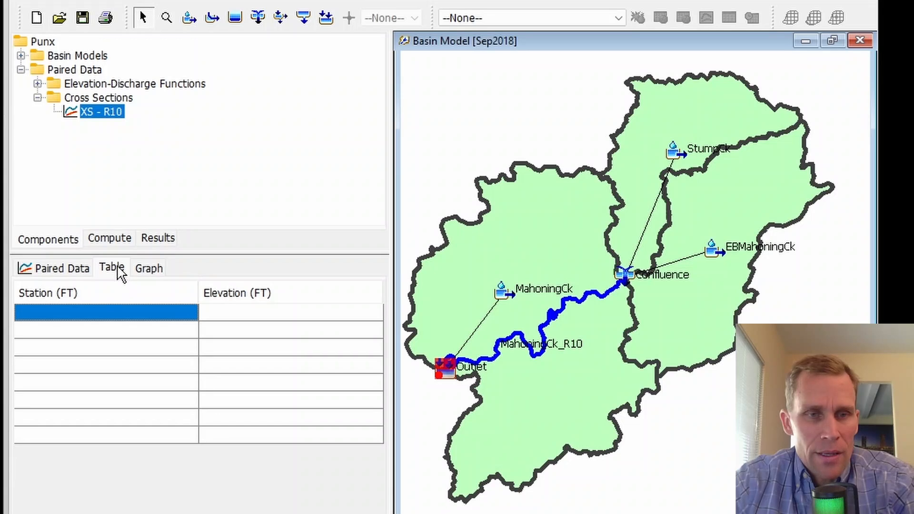
Enter stations 0, 10, 30, 40, 60, 70, 90 and 100 ft in XS - R10's table, with elevation 70 ft at station 0
{"action": "left_click", "coordinate": [119, 269]}
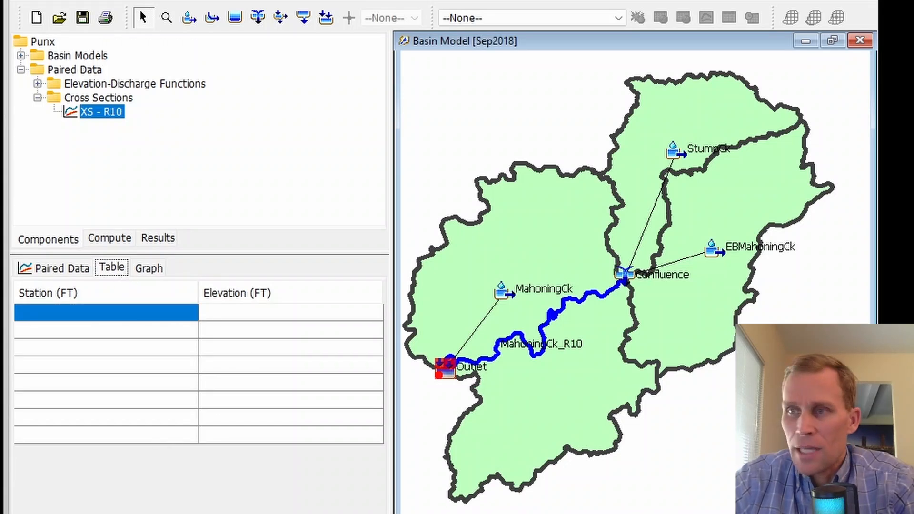
{"action": "left_click", "coordinate": [165, 314]}
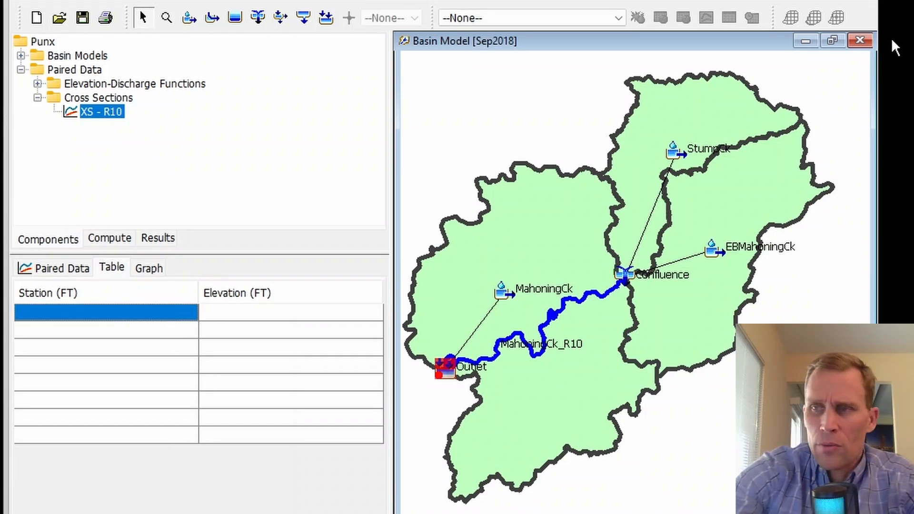
{"action": "type", "text": "0"}
{"action": "key", "text": "Tab"}
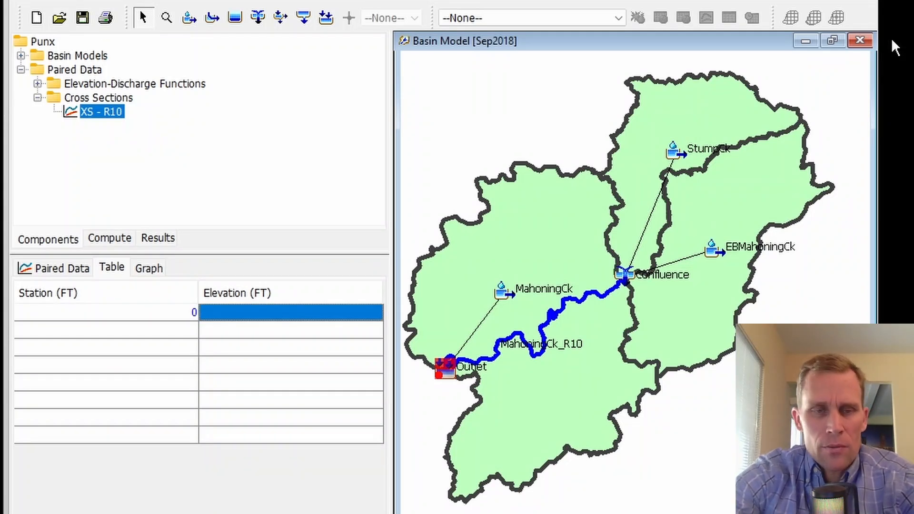
{"action": "type", "text": "70"}
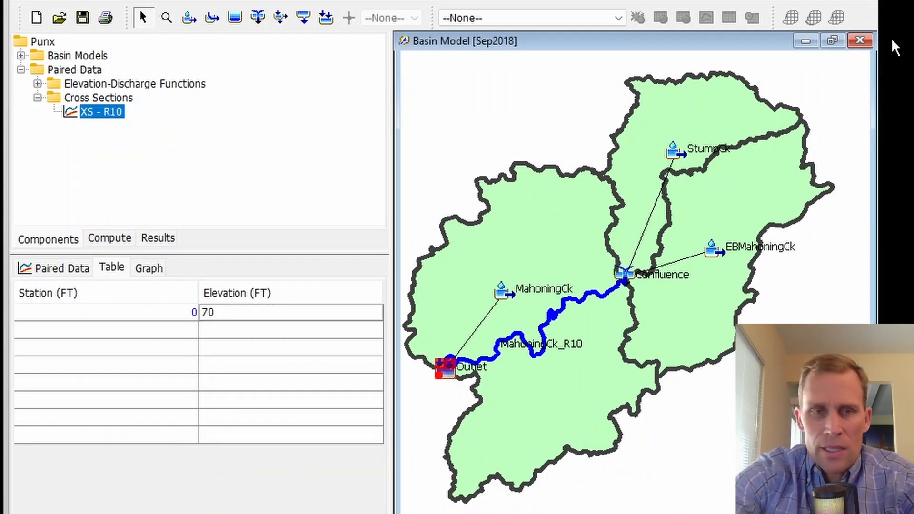
{"action": "key", "text": "Return"}
{"action": "type", "text": "10"}
{"action": "key", "text": "Return"}
{"action": "type", "text": "30"}
{"action": "key", "text": "Return"}
{"action": "type", "text": "40"}
{"action": "key", "text": "Return"}
{"action": "type", "text": "60"}
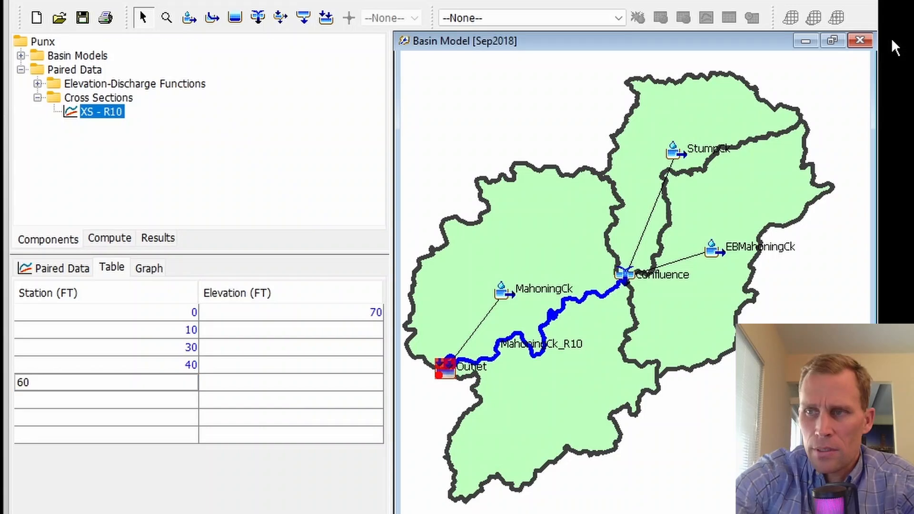
{"action": "key", "text": "Return"}
{"action": "type", "text": "70"}
{"action": "key", "text": "Return"}
{"action": "type", "text": "90"}
{"action": "key", "text": "Return"}
{"action": "type", "text": "100"}
Fill in XS - R10's elevations from station 10 to station 100 with 58, 57, 42, 41, 55, 56 and 70 ft
{"action": "key", "text": "Tab"}
{"action": "key", "text": "Up"}
{"action": "key", "text": "Up"}
{"action": "key", "text": "Up"}
{"action": "key", "text": "Up"}
{"action": "key", "text": "Up"}
{"action": "key", "text": "Up"}
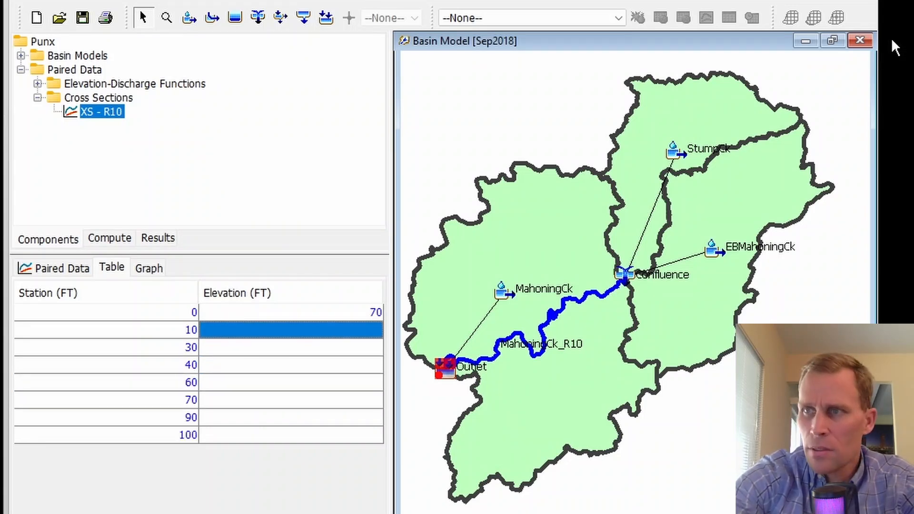
{"action": "type", "text": "58 57 42 41 55 56 70"}
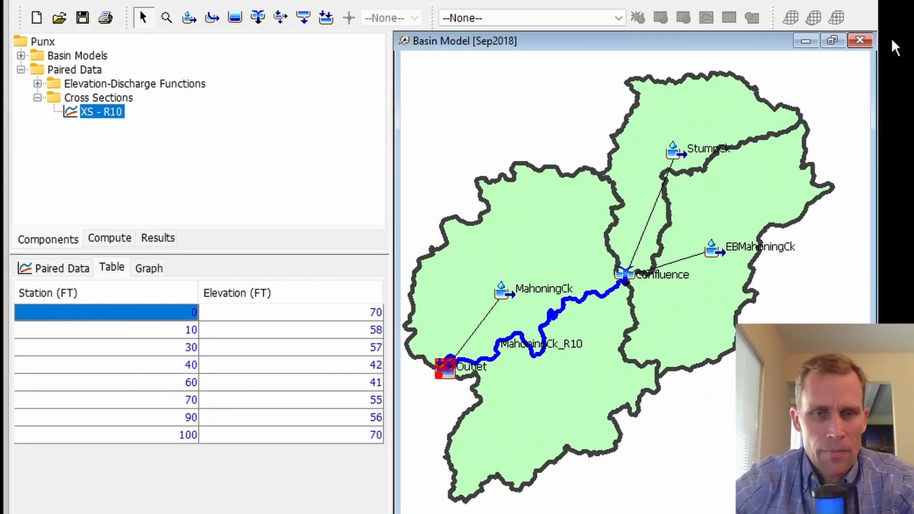
Save the project and display the graph of the XS - R10 cross section
{"action": "left_click", "coordinate": [83, 20]}
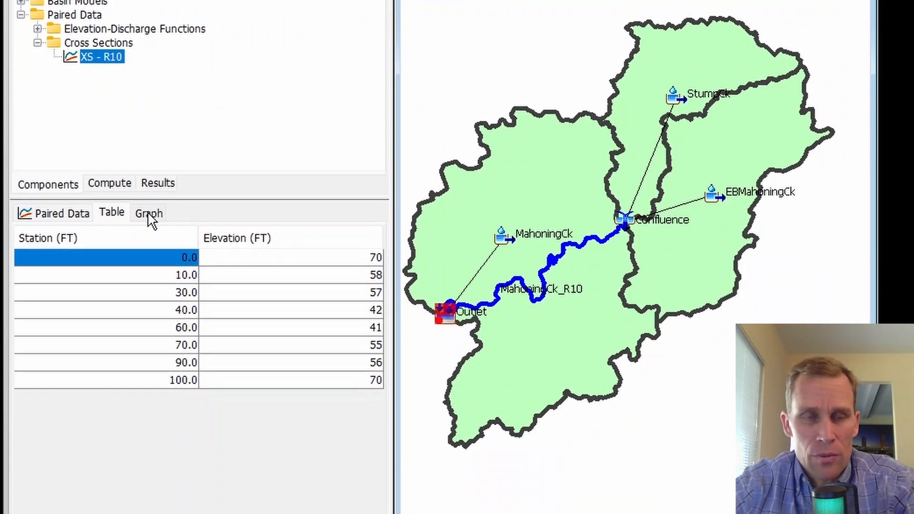
{"action": "left_click", "coordinate": [150, 270]}
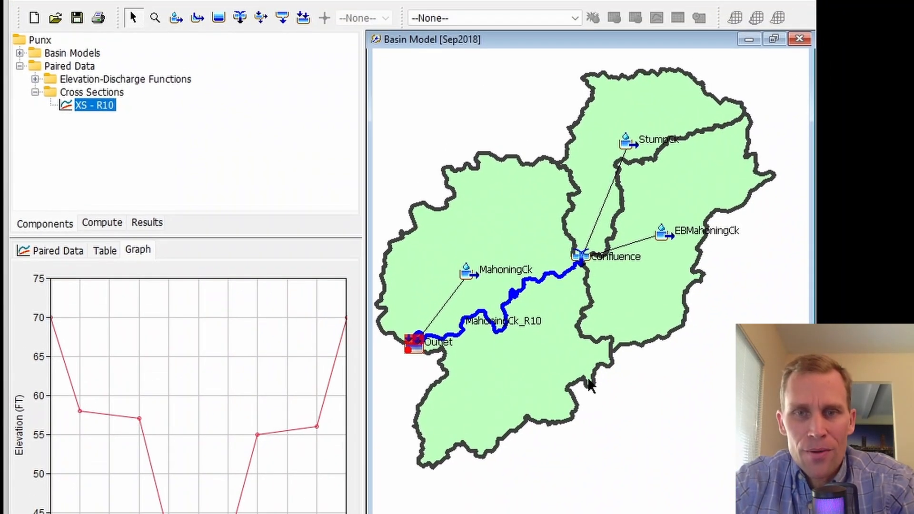
Check the routing parameters of reach MahoningCk_R10 and change its routing method to Muskingum-Cunge
{"action": "left_click", "coordinate": [512, 298]}
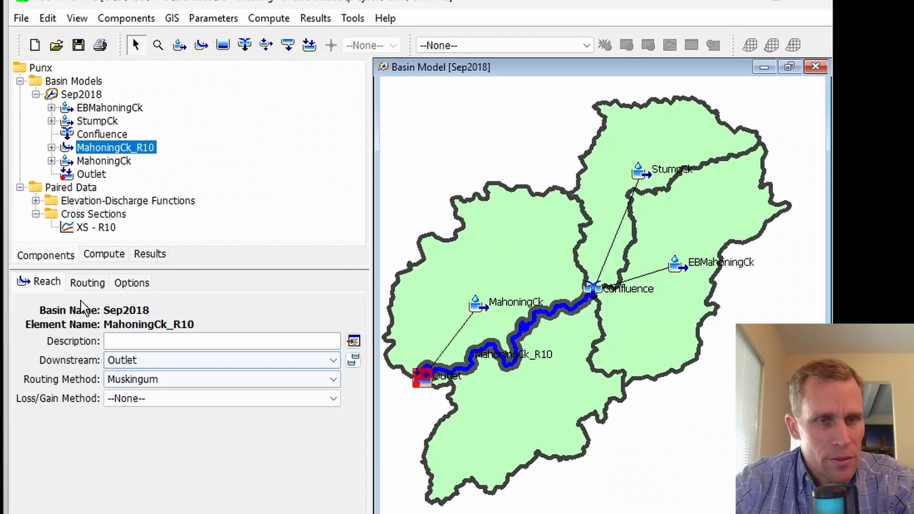
{"action": "left_click", "coordinate": [86, 251]}
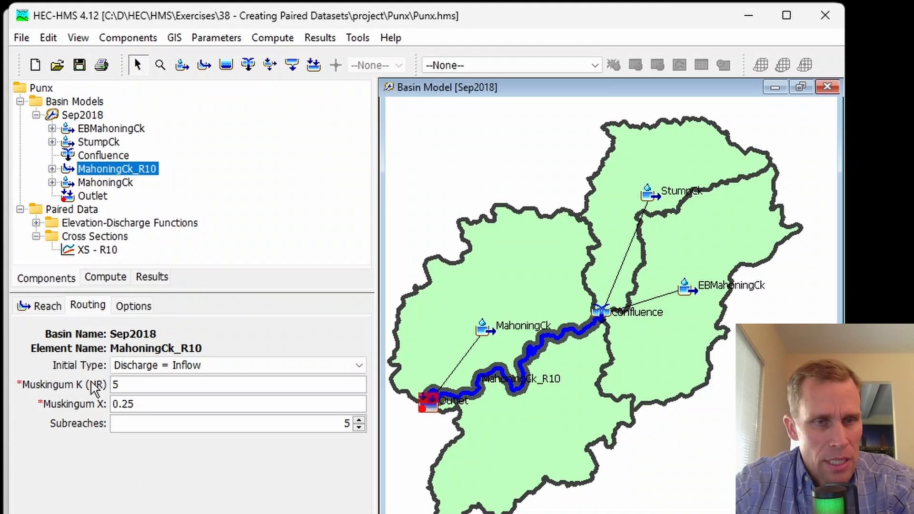
{"action": "left_click", "coordinate": [47, 309]}
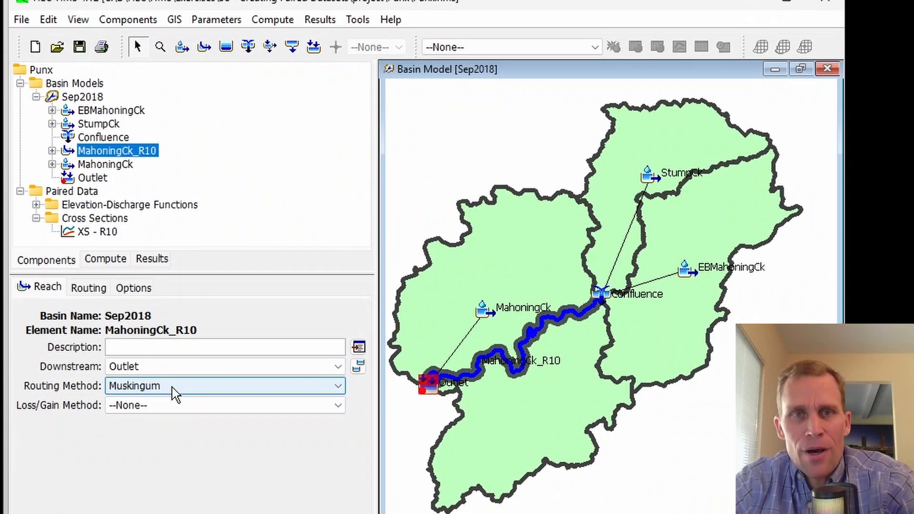
{"action": "left_click", "coordinate": [172, 405]}
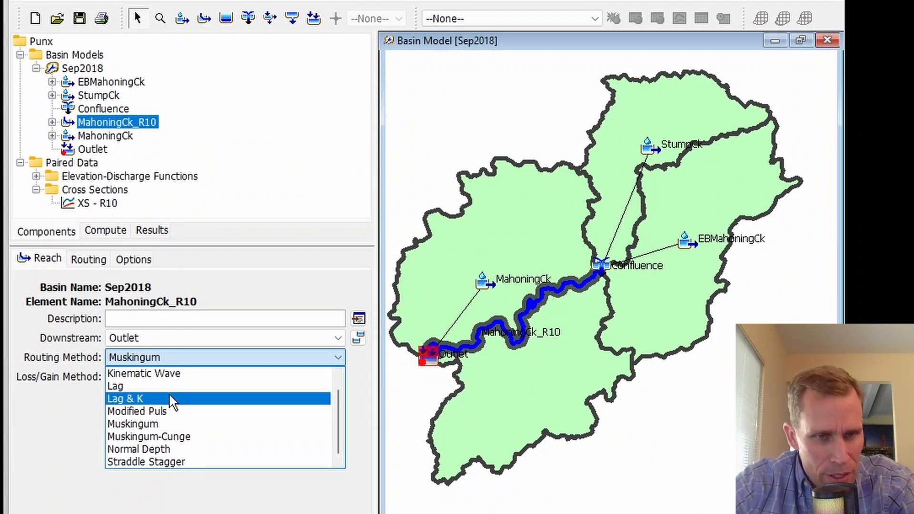
{"action": "left_click", "coordinate": [172, 436]}
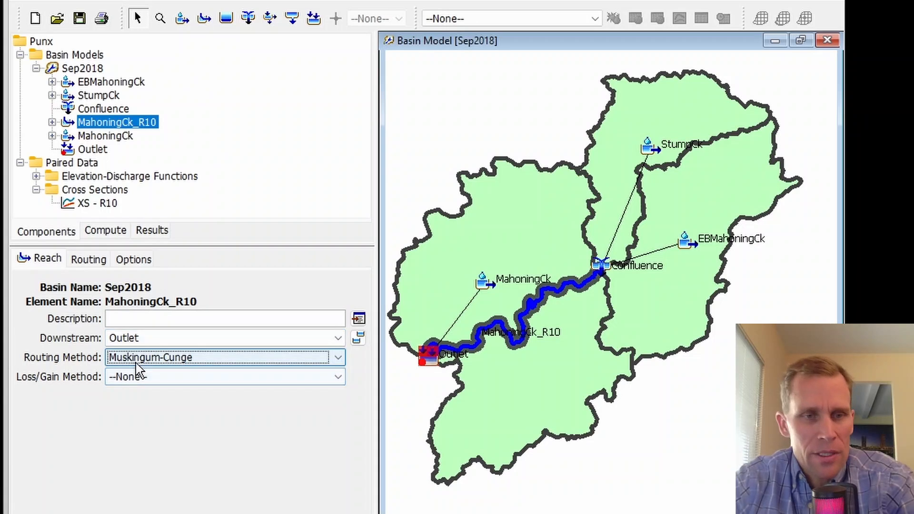
In MahoningCk_R10's routing parameters, set the shape to Eight Point with cross section XS - R10, and save the project
{"action": "left_click", "coordinate": [89, 260]}
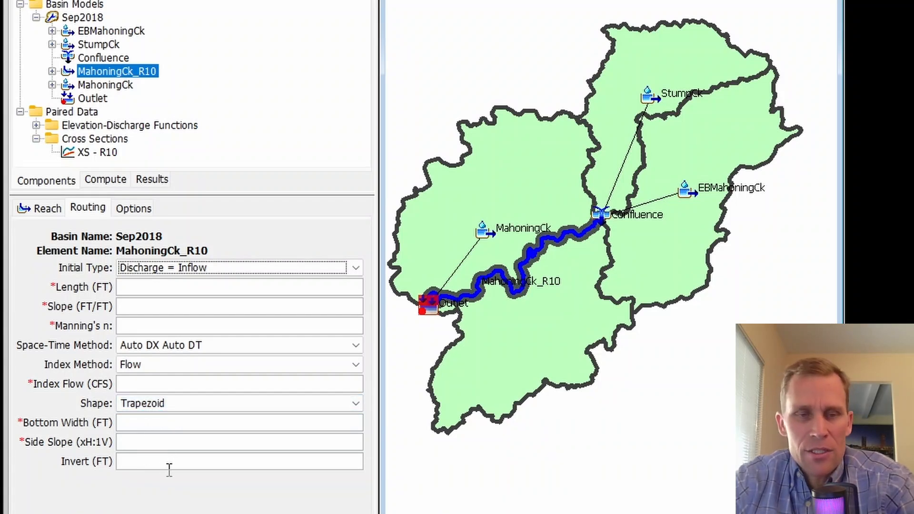
{"action": "left_click", "coordinate": [185, 404]}
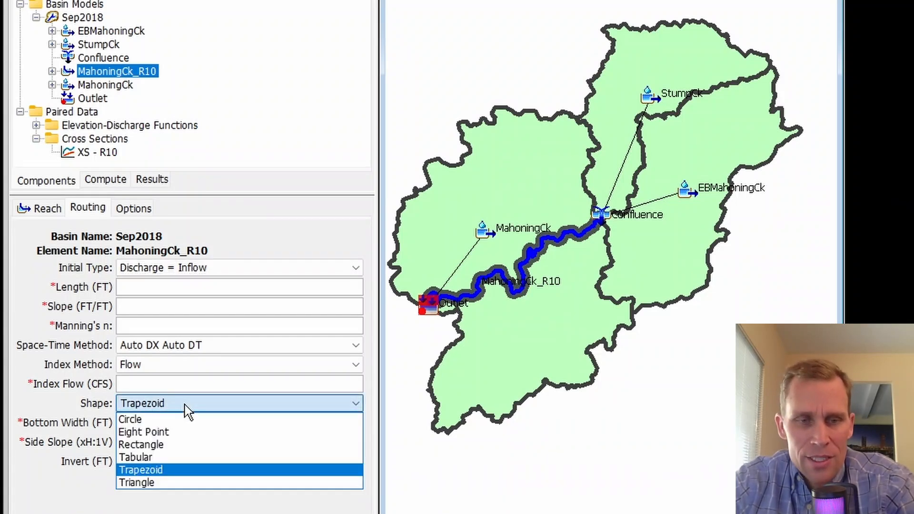
{"action": "left_click", "coordinate": [172, 434]}
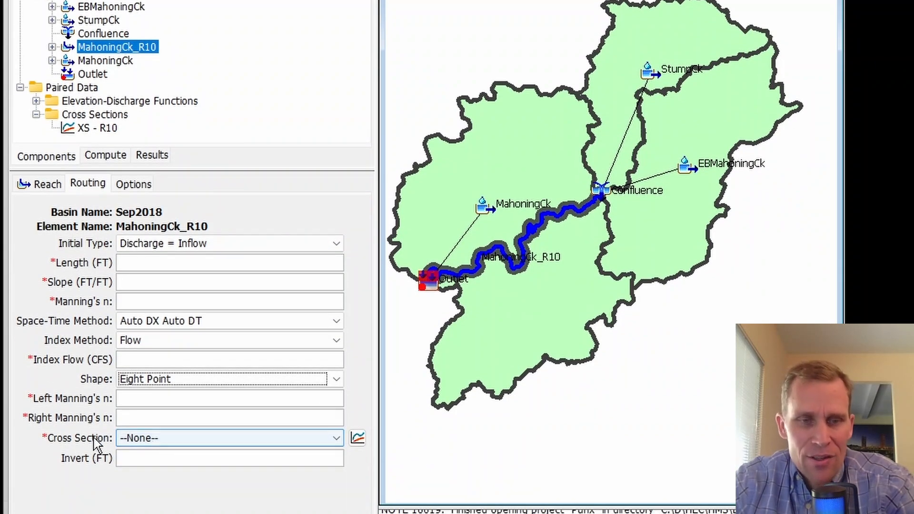
{"action": "left_click", "coordinate": [172, 439]}
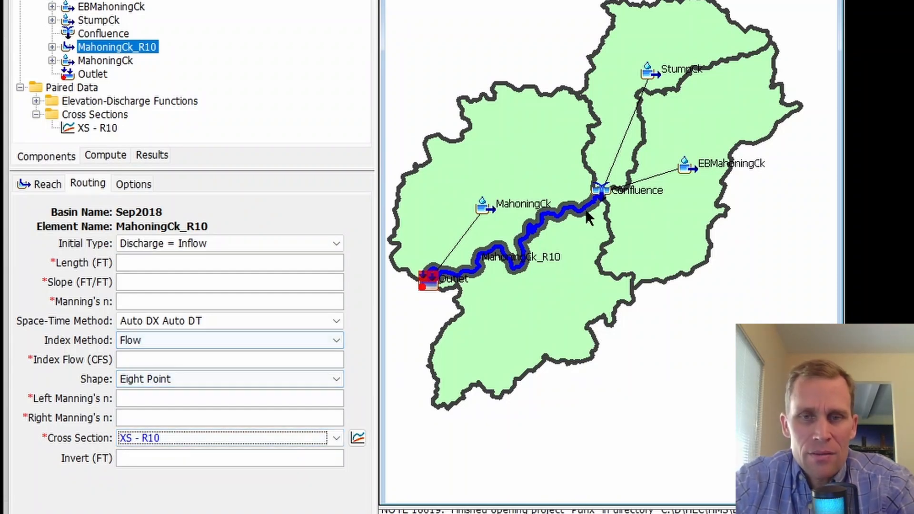
{"action": "key", "text": "ctrl+s"}
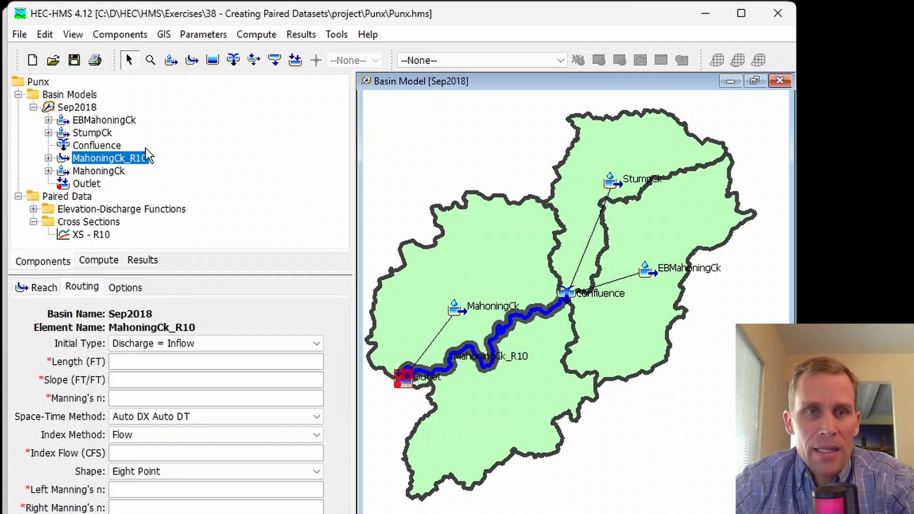
Create a new paired data component named "Reservoir1 Storage" with the data type Elevation-Storage Functions
{"action": "left_click", "coordinate": [120, 36]}
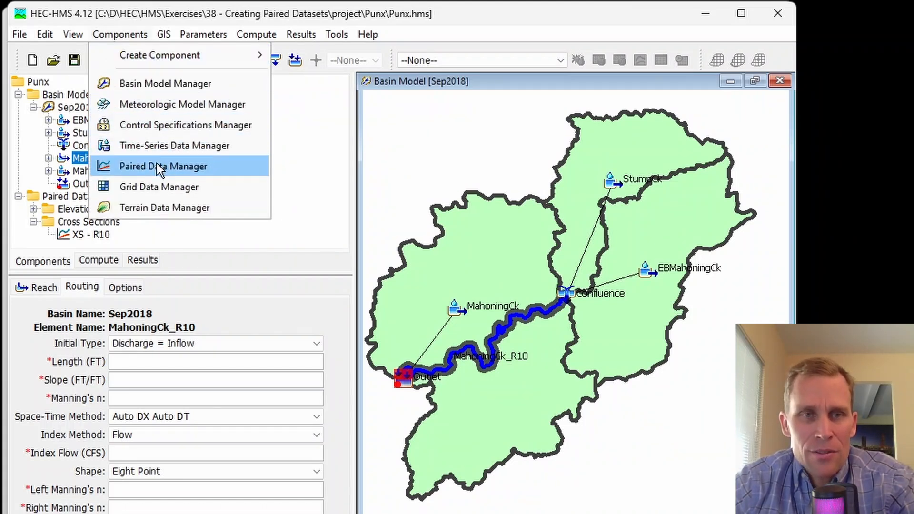
{"action": "left_click", "coordinate": [124, 35]}
{"action": "left_click", "coordinate": [124, 35]}
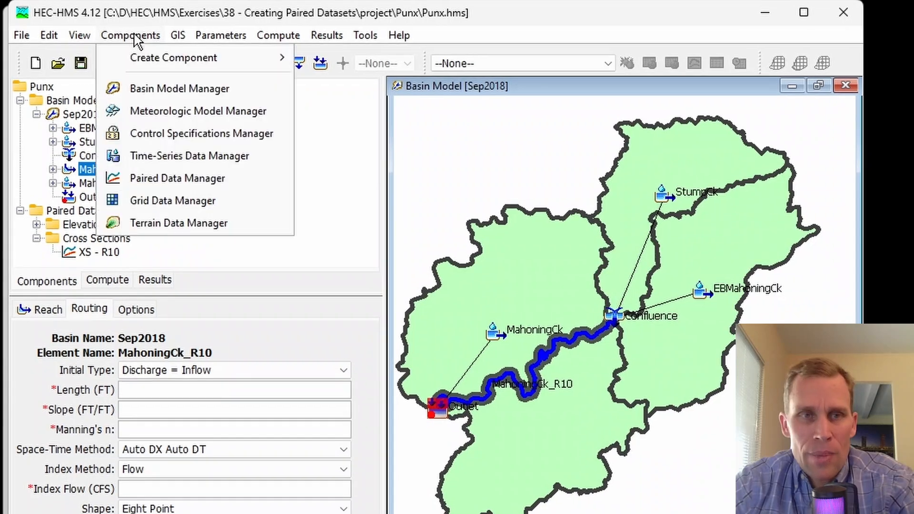
{"action": "mouse_move", "coordinate": [152, 66]}
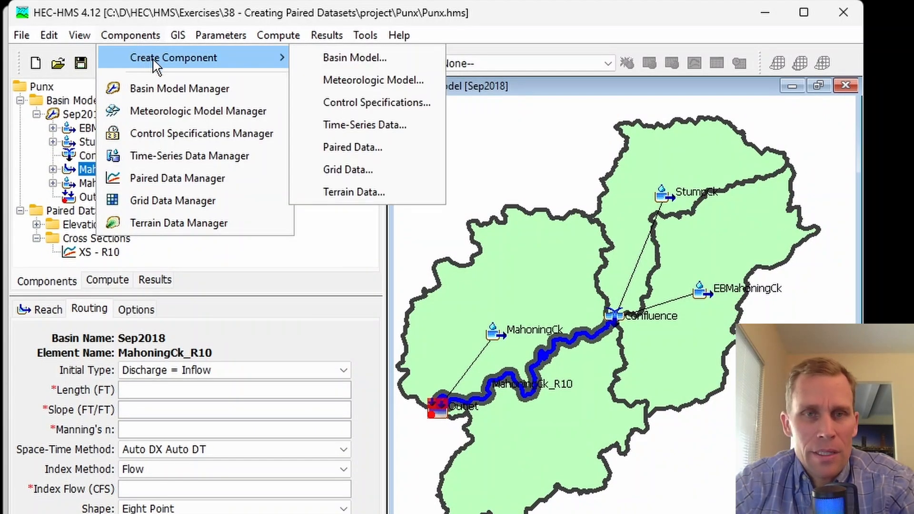
{"action": "left_click", "coordinate": [356, 146]}
{"action": "left_click_drag", "start_coordinate": [373, 292], "coordinate": [284, 228]}
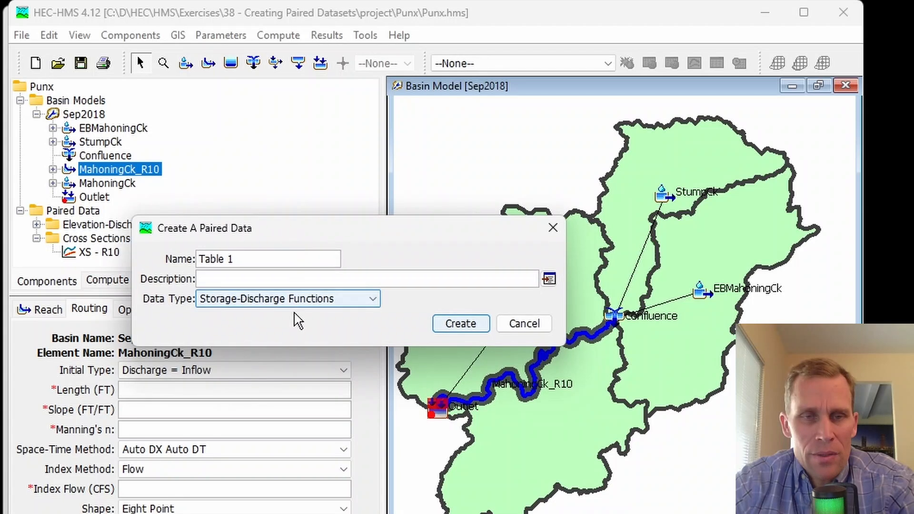
{"action": "left_click", "coordinate": [303, 307]}
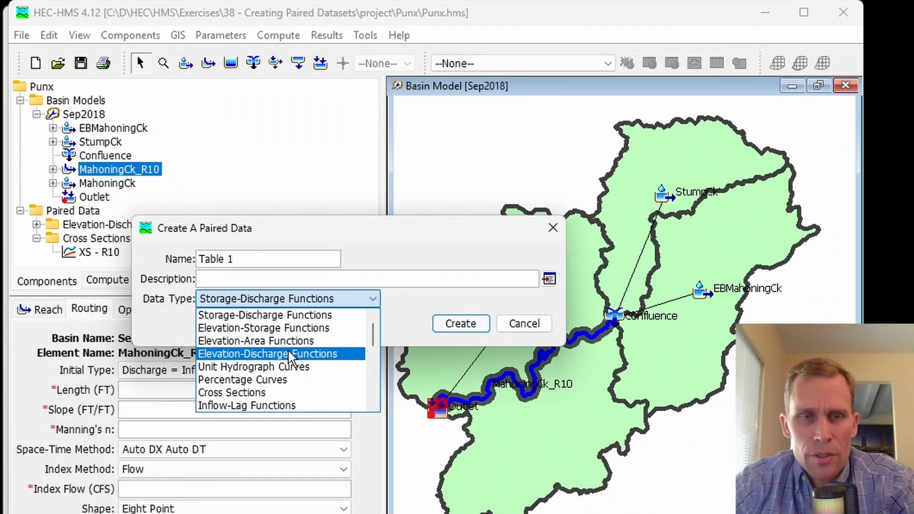
{"action": "left_click", "coordinate": [271, 329]}
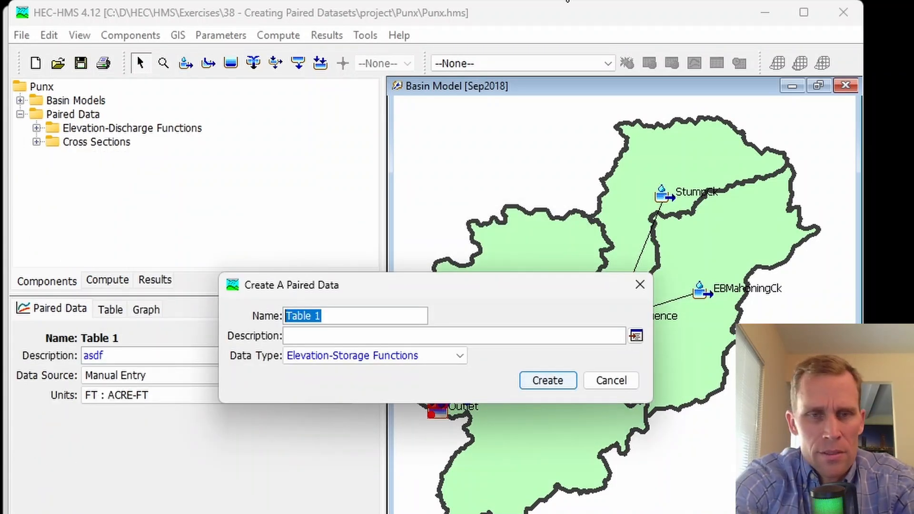
{"action": "type", "text": "Reserv"}
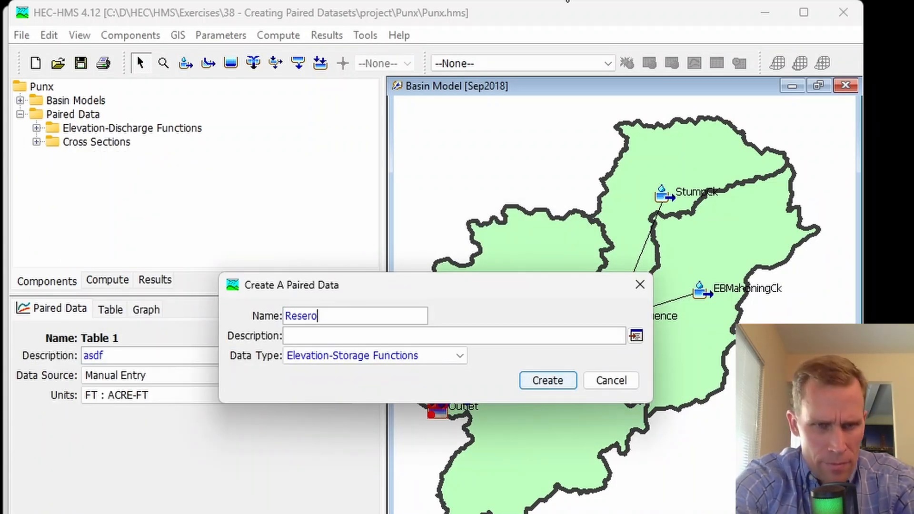
{"action": "type", "text": "oir1 Storage"}
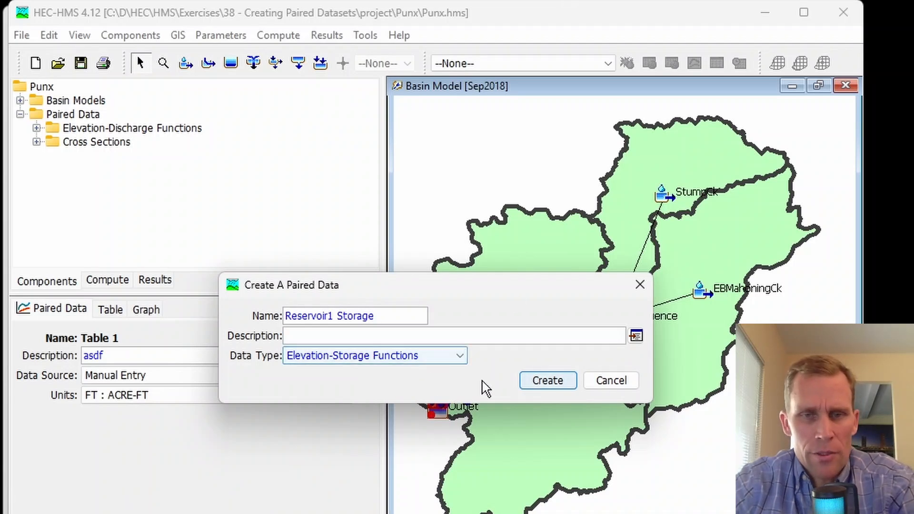
{"action": "left_click", "coordinate": [547, 383]}
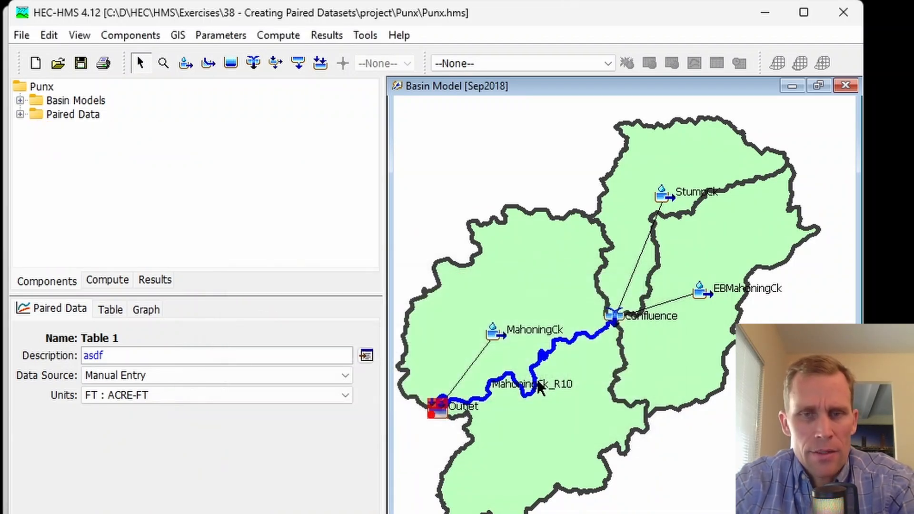
Open Reservoir1 Storage from the project's elevation-storage functions and set its data source to Data Storage System (HEC-DSS)
{"action": "left_click", "coordinate": [20, 115]}
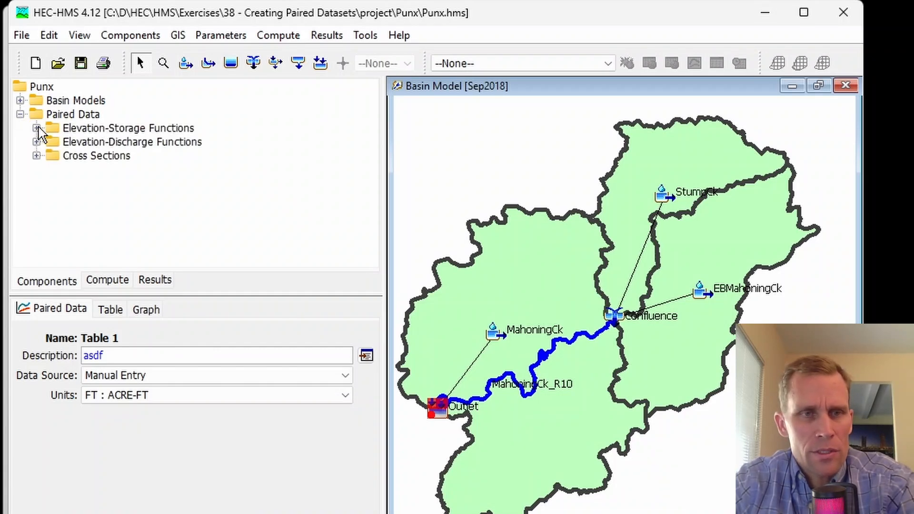
{"action": "left_click", "coordinate": [37, 128]}
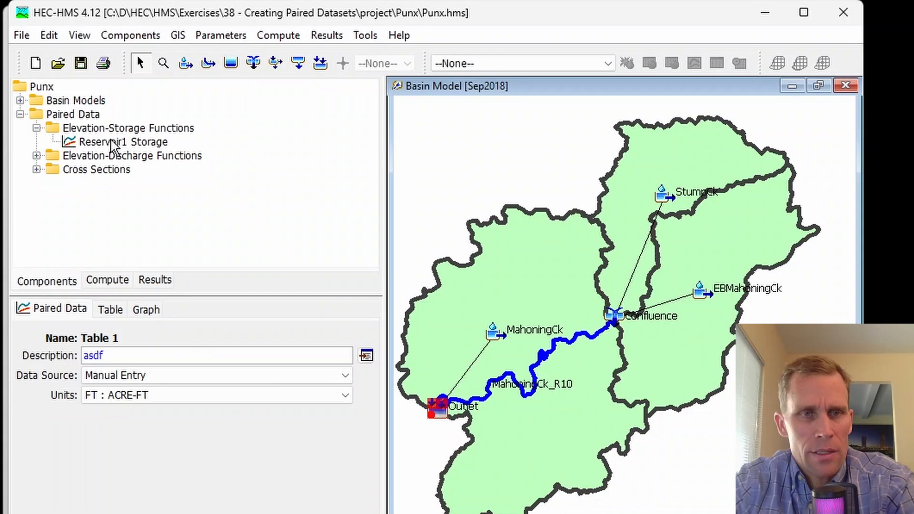
{"action": "left_click", "coordinate": [114, 145]}
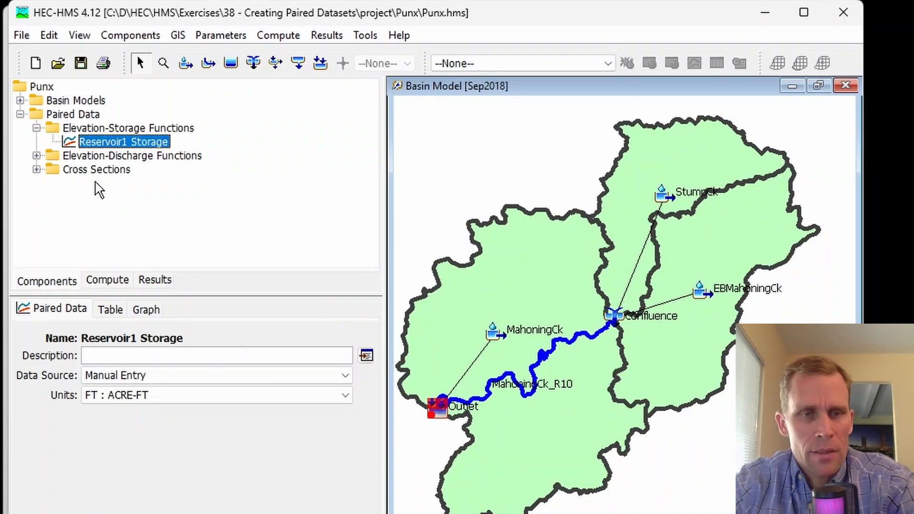
{"action": "left_click", "coordinate": [141, 375]}
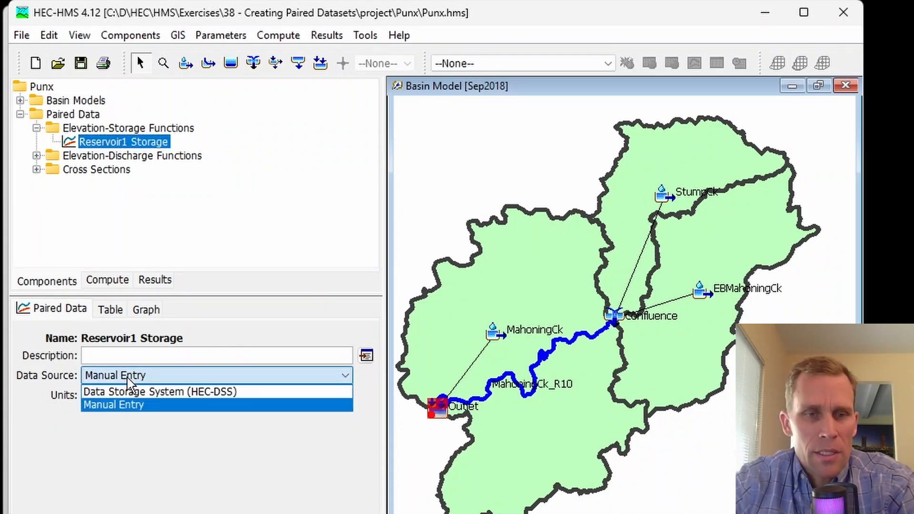
{"action": "left_click", "coordinate": [142, 392]}
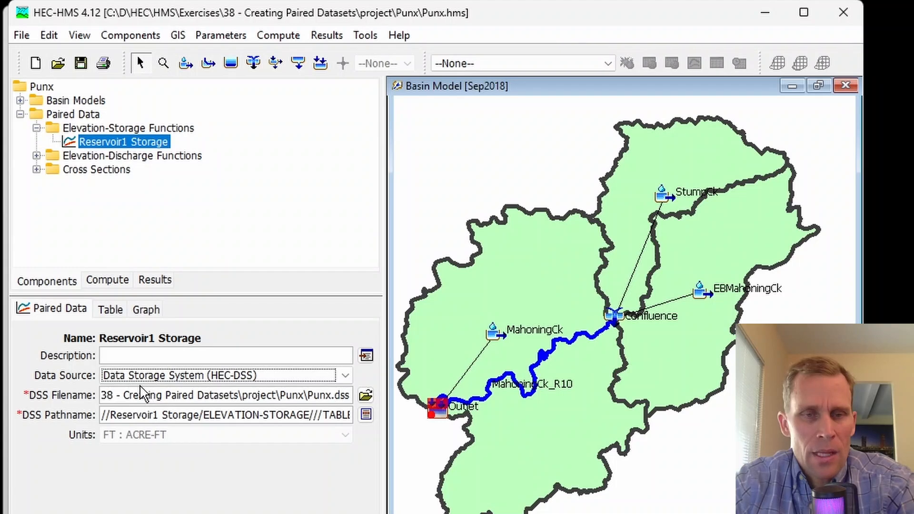
Look through the HEC-DSS files available for Reservoir1 Storage and close the file selection without choosing one
{"action": "left_click", "coordinate": [365, 394]}
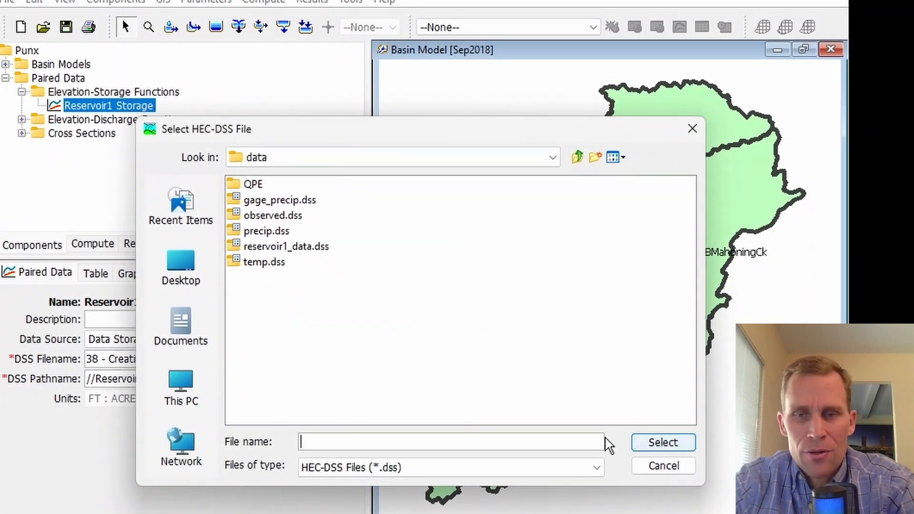
{"action": "left_click", "coordinate": [663, 466]}
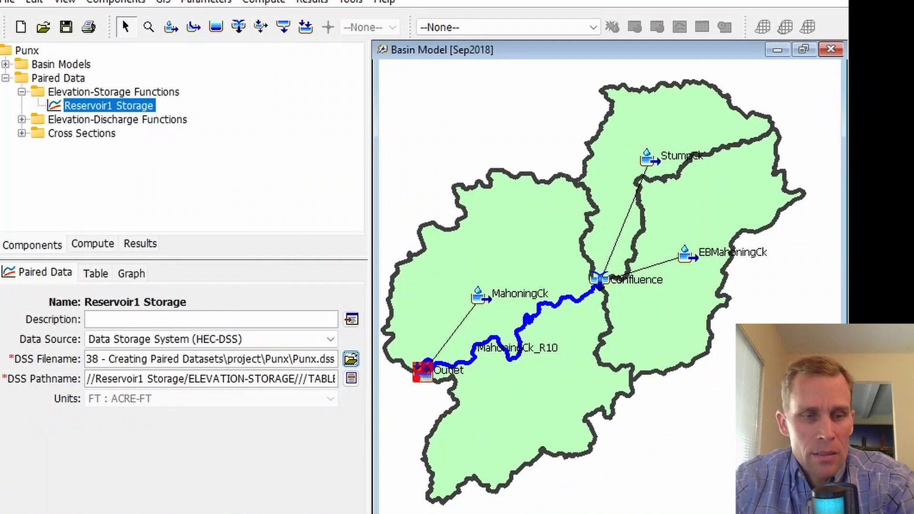
Switch to HEC-DSSVue by launching it from the HEC Programs group
{"action": "key", "text": "super"}
{"action": "left_click", "coordinate": [238, 273]}
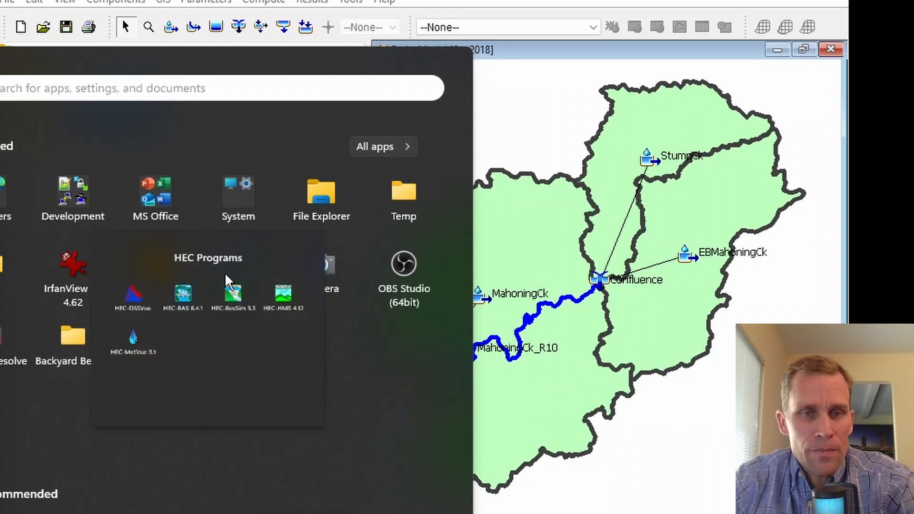
{"action": "left_click", "coordinate": [102, 319]}
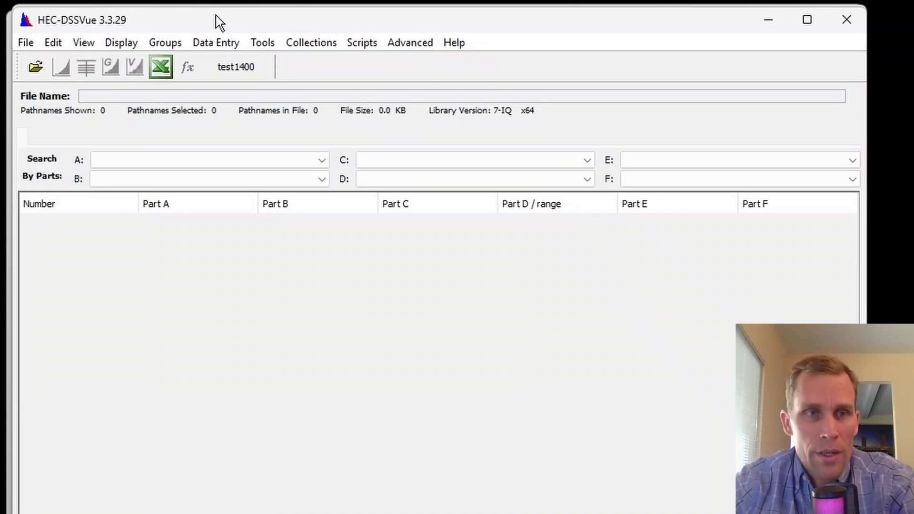
Create a new version 6 DSS file named reseervoir1_data in the data folder of the project's Punx directory
{"action": "left_click", "coordinate": [25, 43]}
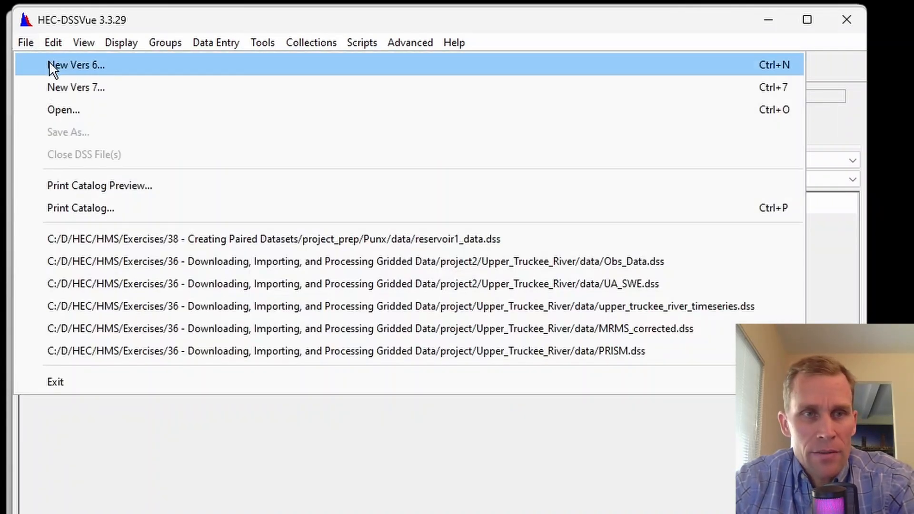
{"action": "left_click", "coordinate": [49, 63]}
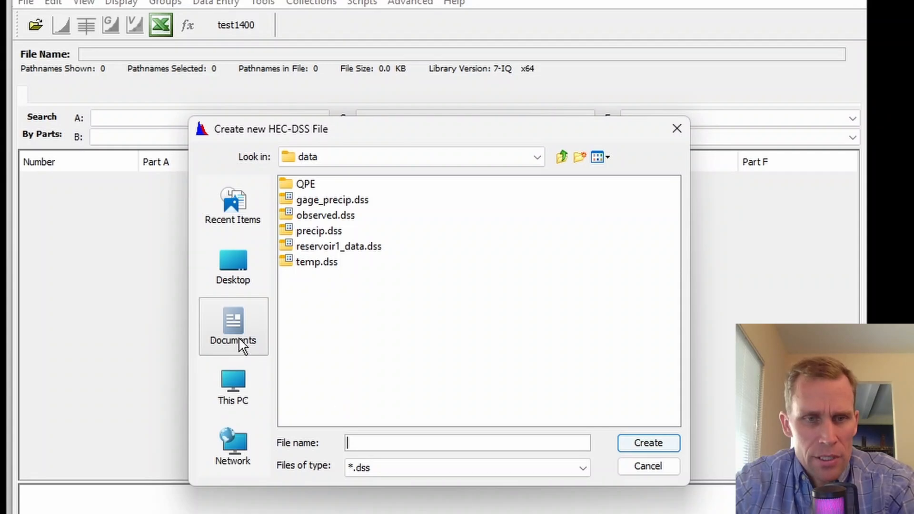
{"action": "left_click", "coordinate": [235, 271]}
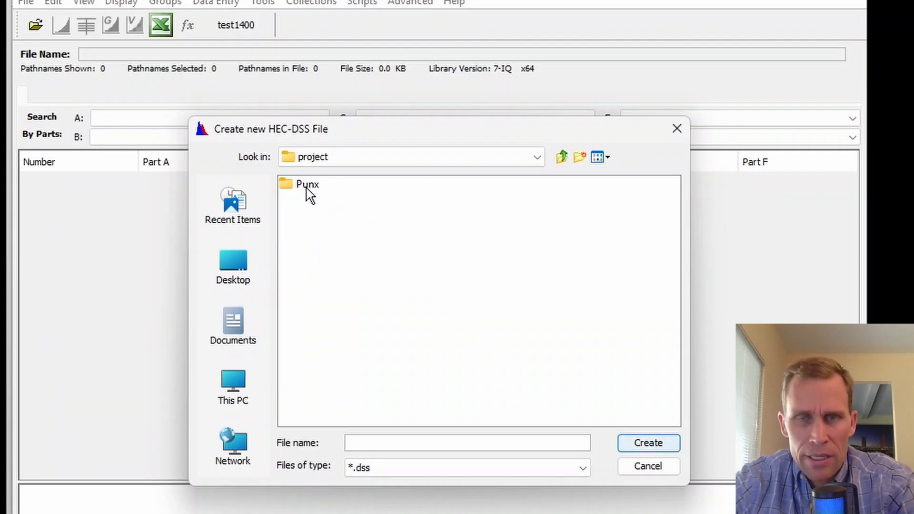
{"action": "double_click", "coordinate": [312, 186]}
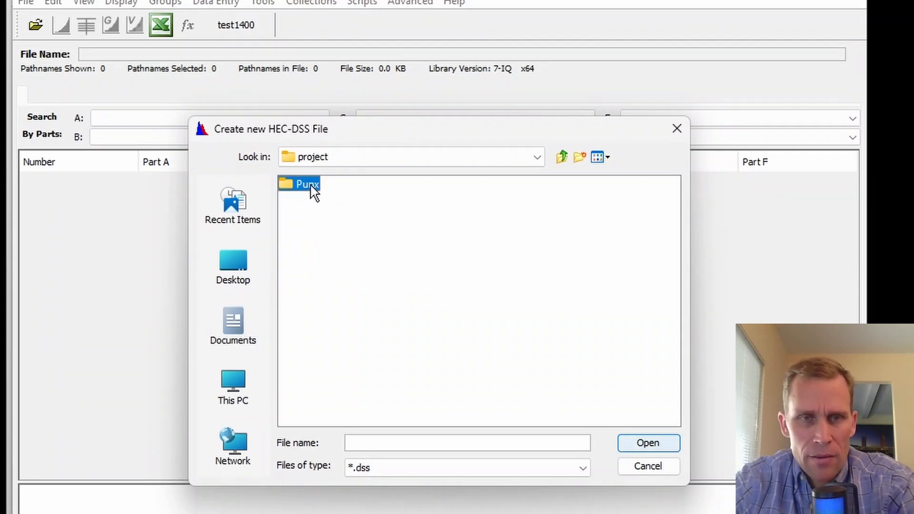
{"action": "double_click", "coordinate": [309, 213]}
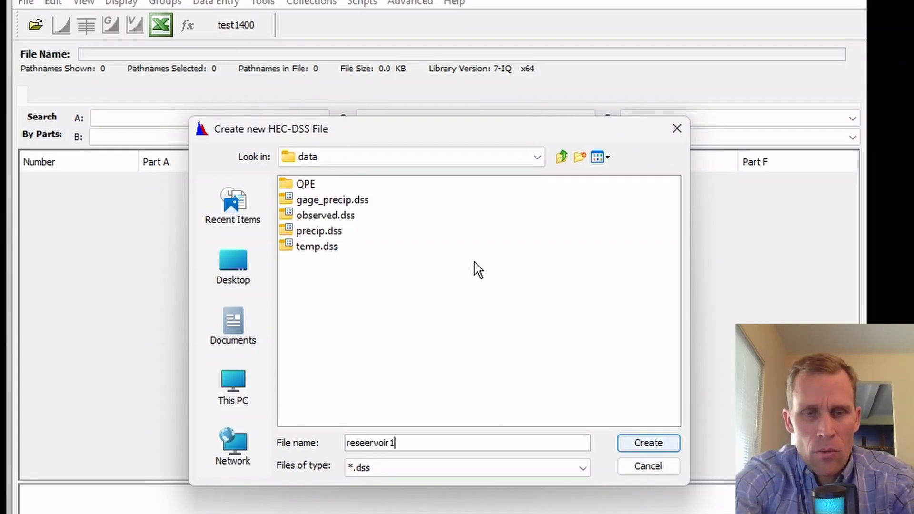
{"action": "key", "text": "Return"}
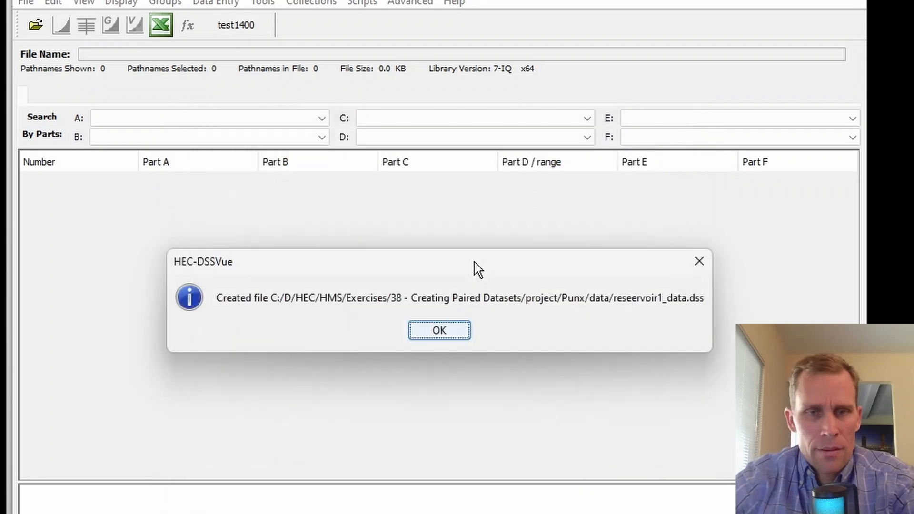
{"action": "left_click", "coordinate": [440, 328]}
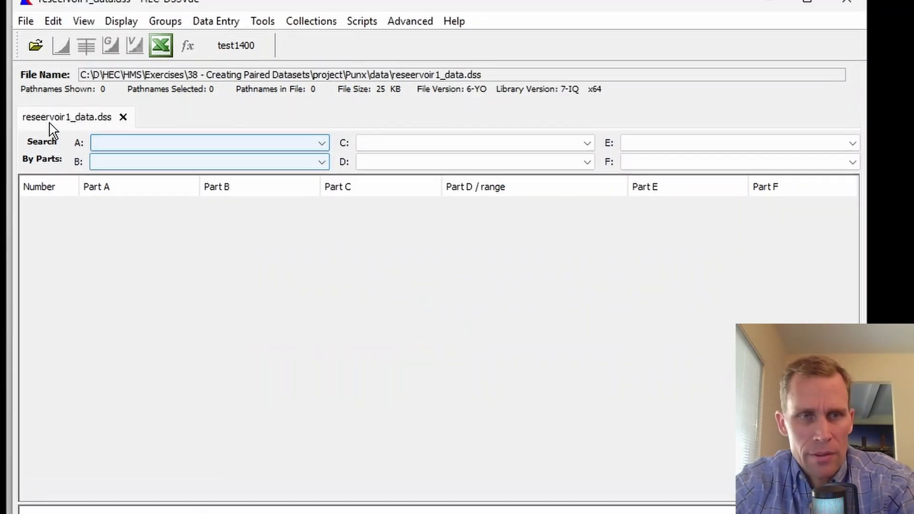
{"action": "left_click", "coordinate": [59, 142]}
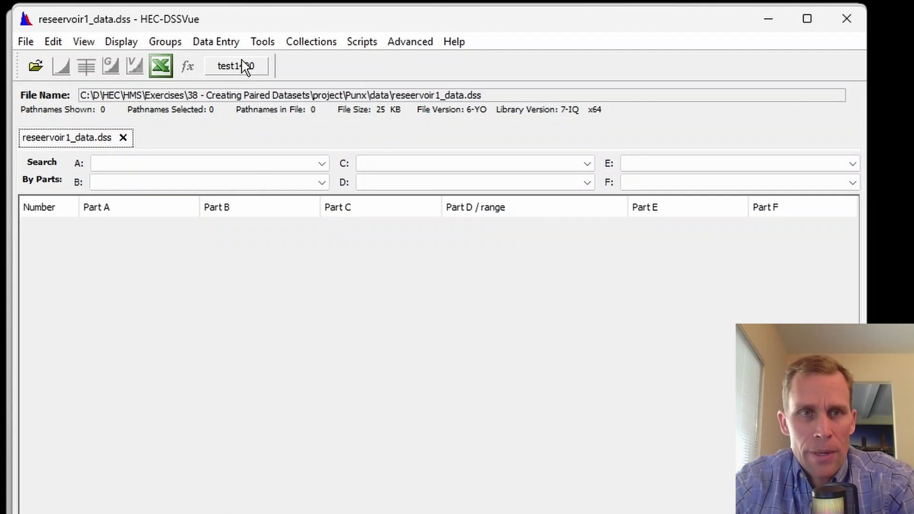
Start a manual paired data entry with pathname part A set to PROJECT and part B set to LOCATION
{"action": "left_click", "coordinate": [232, 44]}
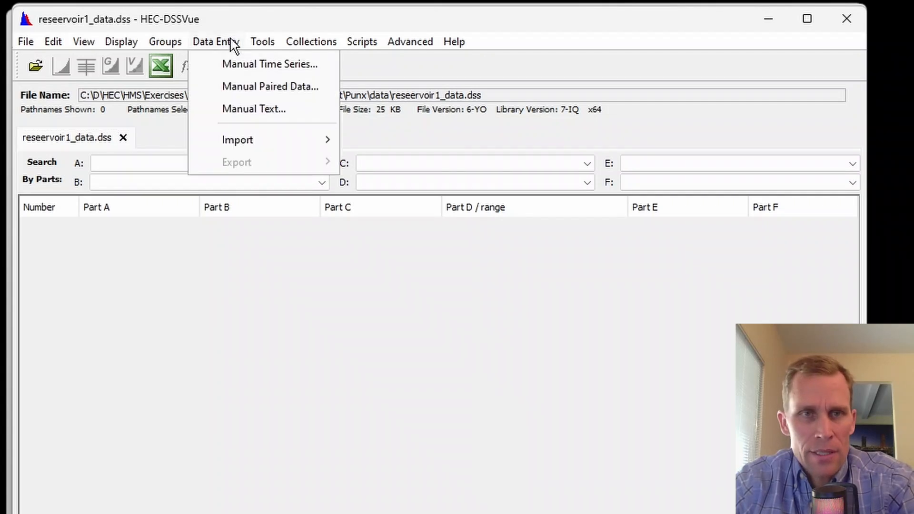
{"action": "left_click", "coordinate": [239, 90]}
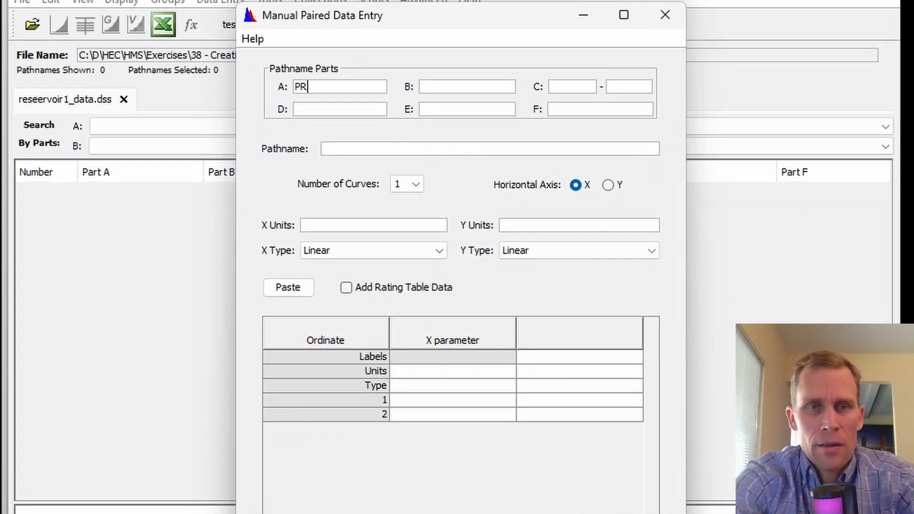
{"action": "type", "text": "PROJECT"}
{"action": "key", "text": "Tab"}
{"action": "type", "text": "LOCATION"}
{"action": "key", "text": "Tab"}
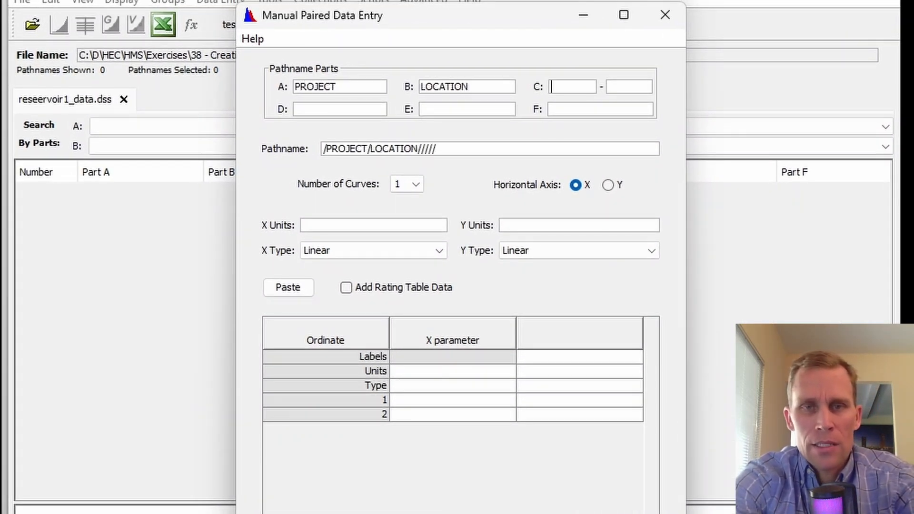
Set pathname part C to ELEV-STORAGE and part F to RESERVOIR1, leaving parts D and E blank
{"action": "type", "text": "FT"}
{"action": "key", "text": "BackSpace"}
{"action": "key", "text": "BackSpace"}
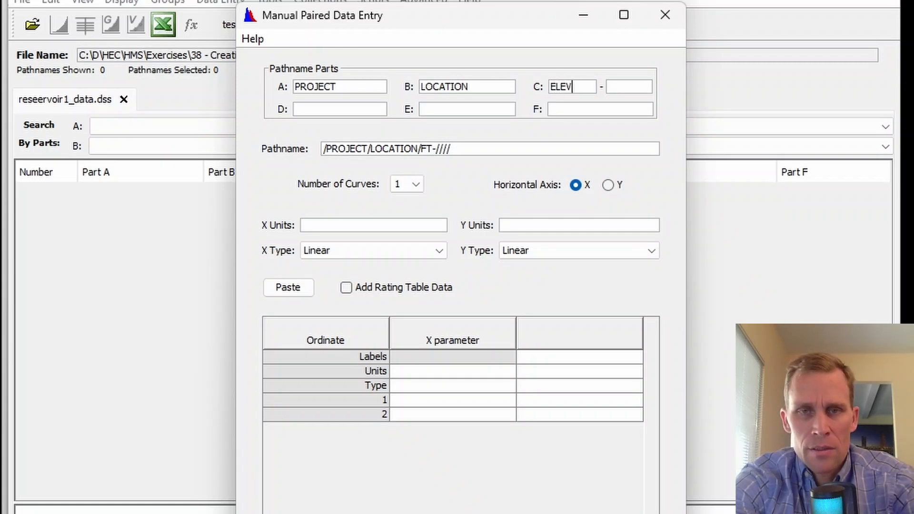
{"action": "key", "text": "Tab"}
{"action": "type", "text": "STORAGE"}
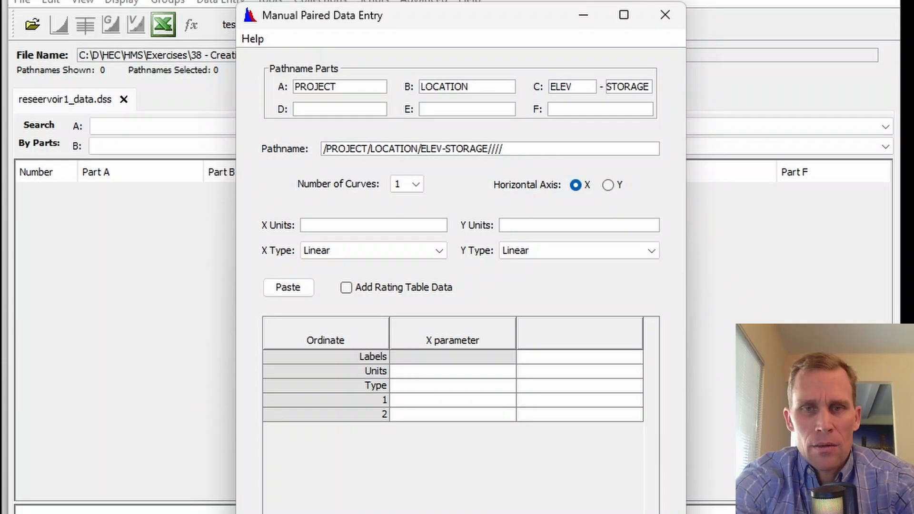
{"action": "type", "text": "//RESERVOIR1"}
{"action": "key", "text": "Tab"}
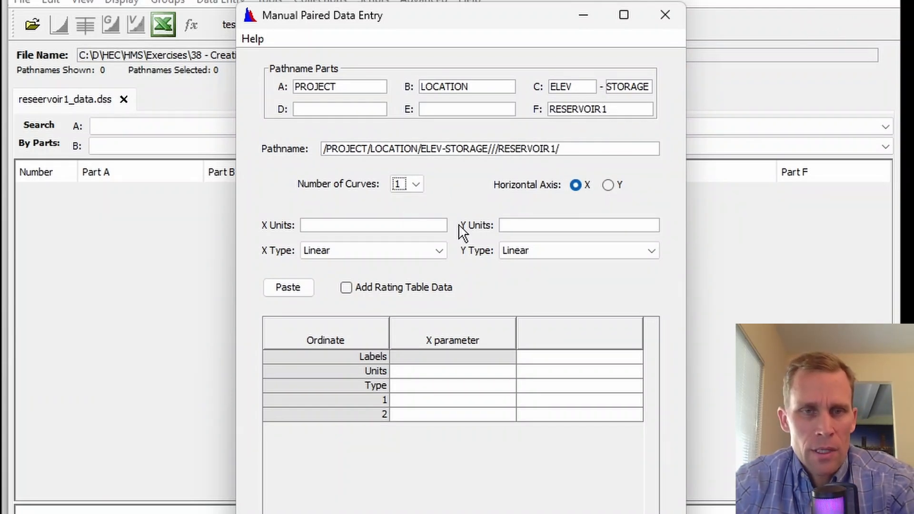
Set the paired data's X units to FT and Y units to ACRE-FT
{"action": "left_click", "coordinate": [366, 226]}
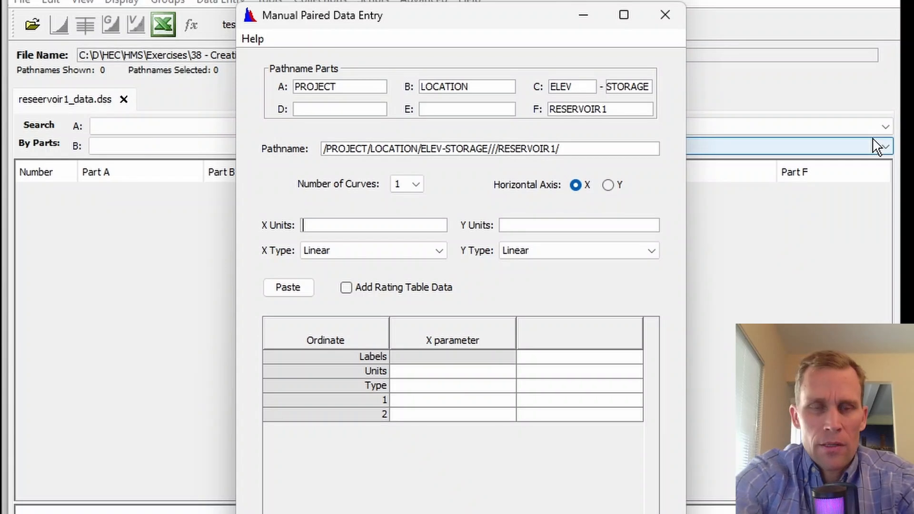
{"action": "type", "text": "FT"}
{"action": "key", "text": "Tab"}
{"action": "key", "text": "Tab"}
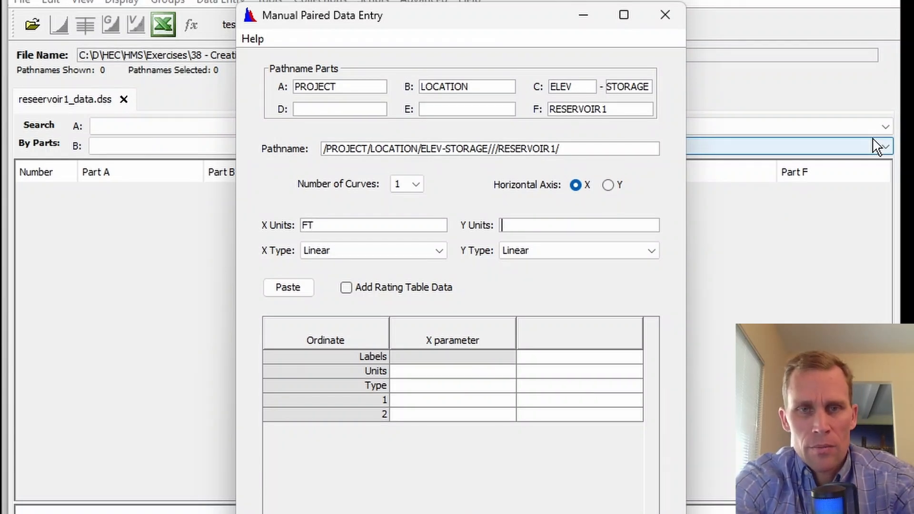
{"action": "type", "text": "ACRE-FT"}
{"action": "key", "text": "Tab"}
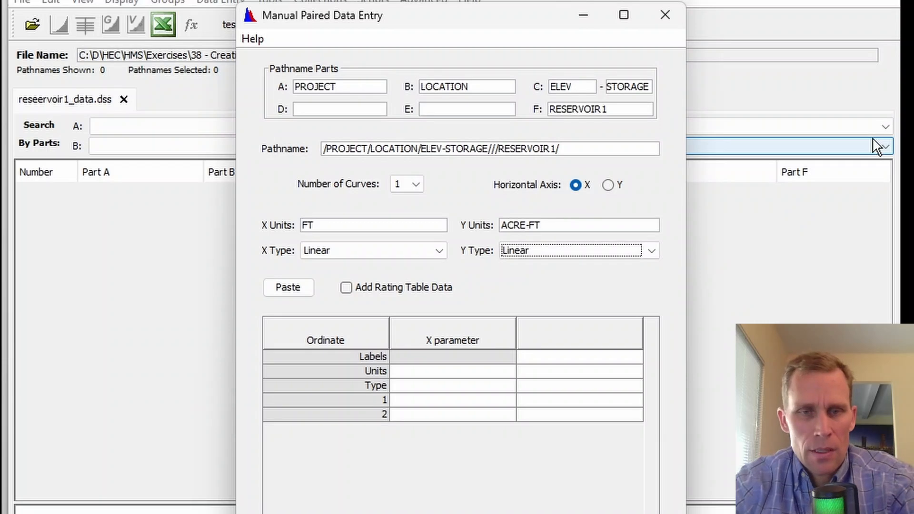
Switch to the Excel workbook and copy the pool elevation and storage values in C4:D19 of the Physical sheet
{"action": "left_click", "coordinate": [424, 401]}
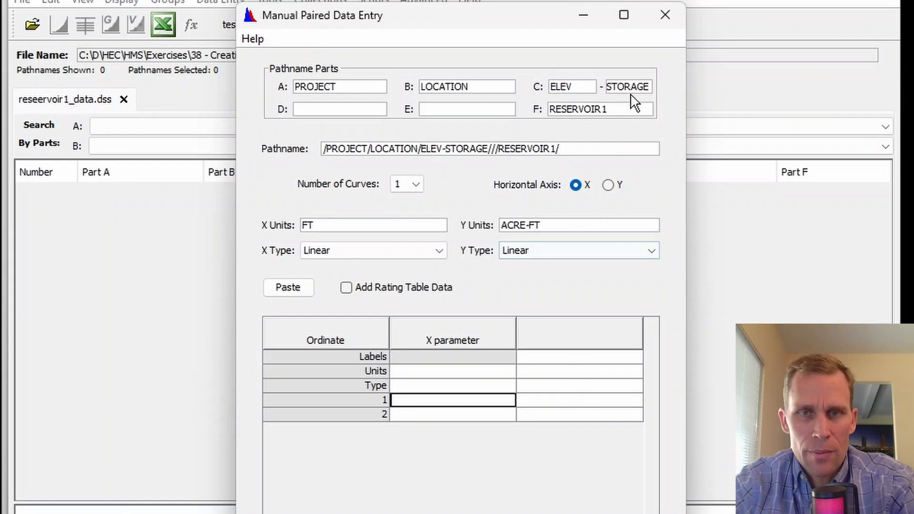
{"action": "left_click", "coordinate": [439, 512]}
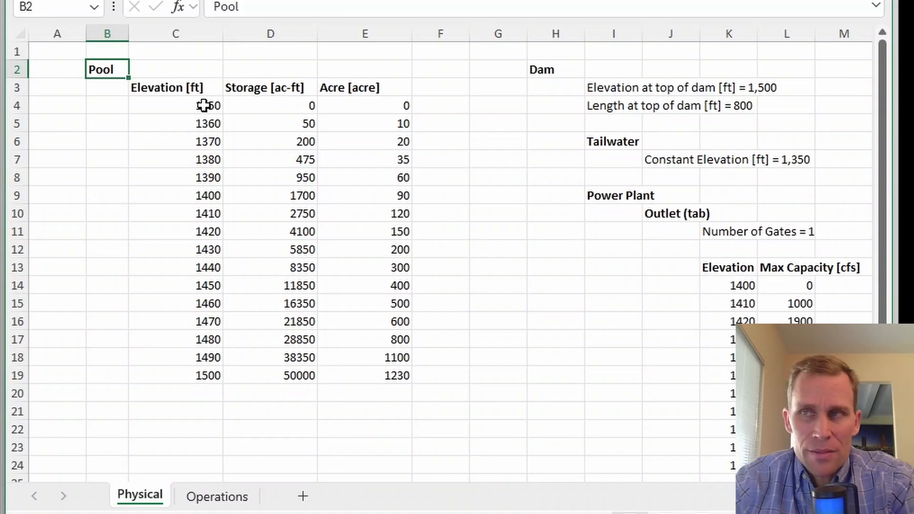
{"action": "left_click_drag", "start_coordinate": [203, 105], "coordinate": [269, 367]}
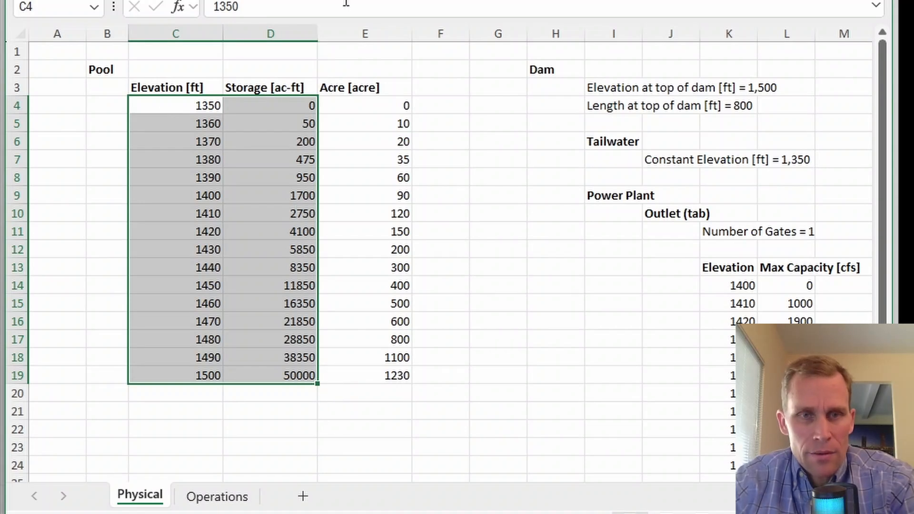
{"action": "key", "text": "ctrl+c"}
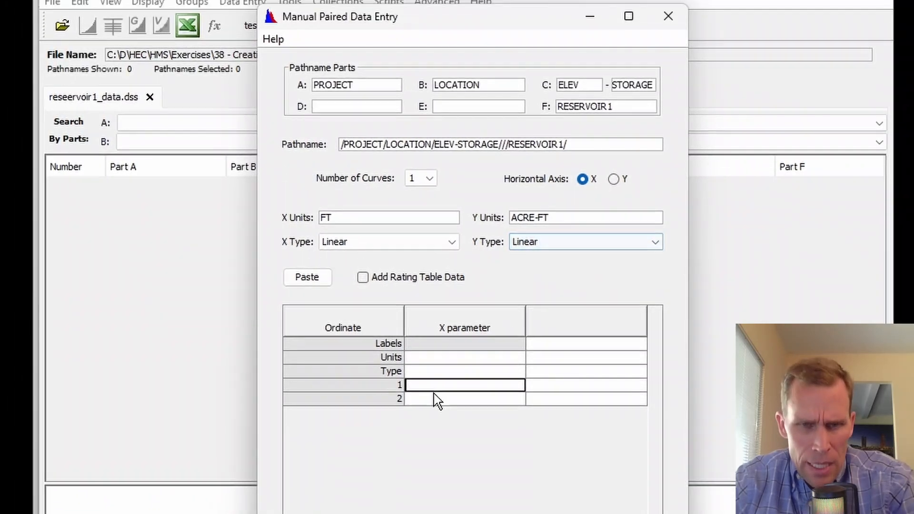
Return to HEC-DSSVue and paste the copied elevation and storage values into the paired data table starting at ordinate 1
{"action": "left_click", "coordinate": [419, 278]}
{"action": "left_click", "coordinate": [438, 385]}
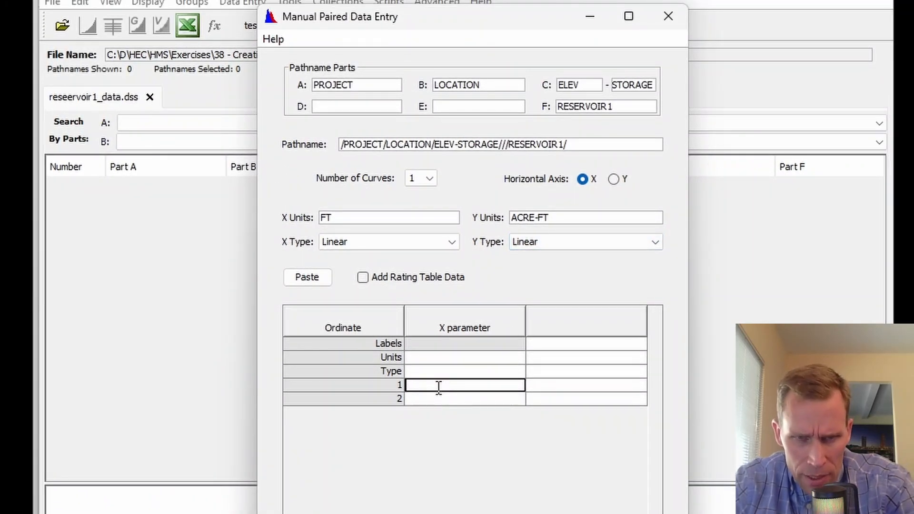
{"action": "left_click", "coordinate": [309, 279]}
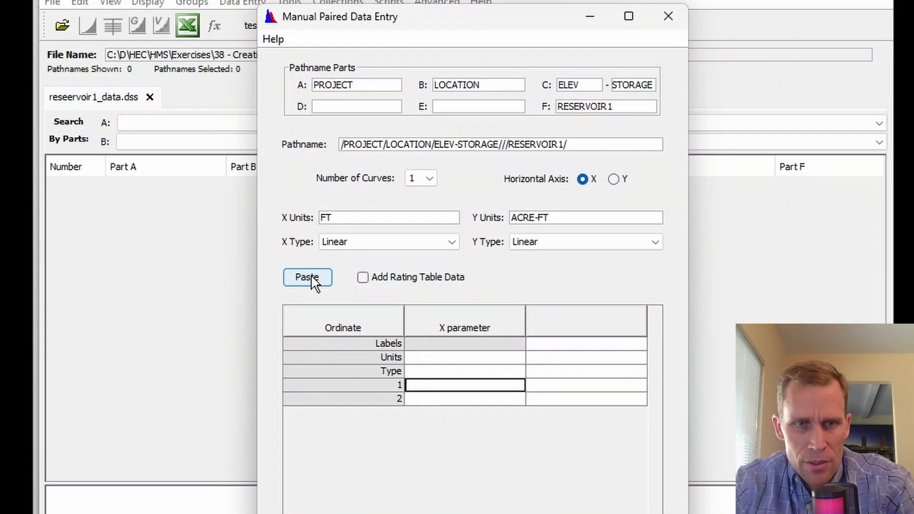
{"action": "left_click", "coordinate": [312, 277]}
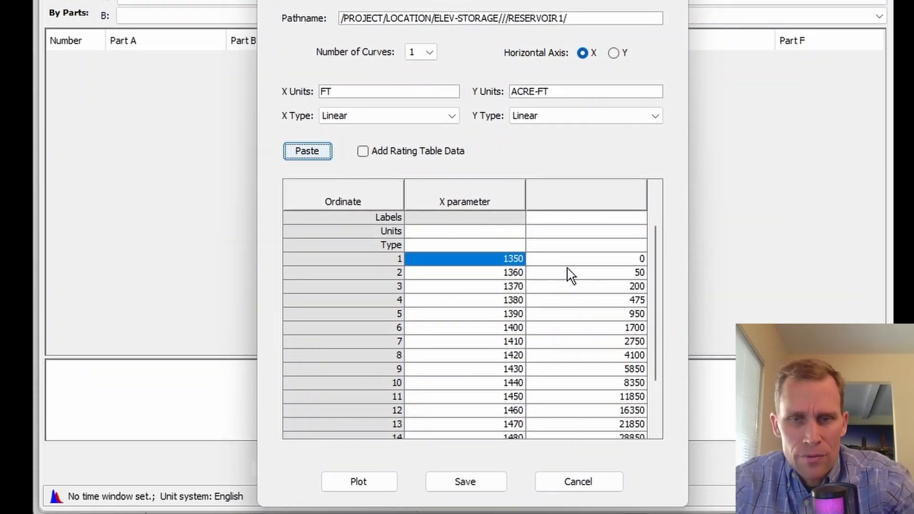
Check the pasted elevation-storage values, save the record to the DSS file, and leave the data entry screen
{"action": "scroll", "coordinate": [573, 285], "scroll_direction": "down", "scroll_amount": 3}
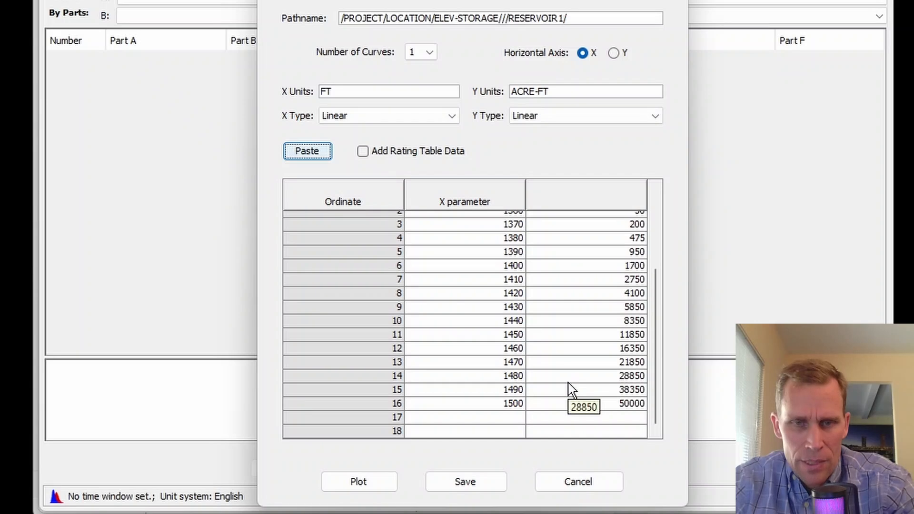
{"action": "scroll", "coordinate": [571, 387], "scroll_direction": "up", "scroll_amount": 2}
{"action": "scroll", "coordinate": [563, 376], "scroll_direction": "down", "scroll_amount": 1}
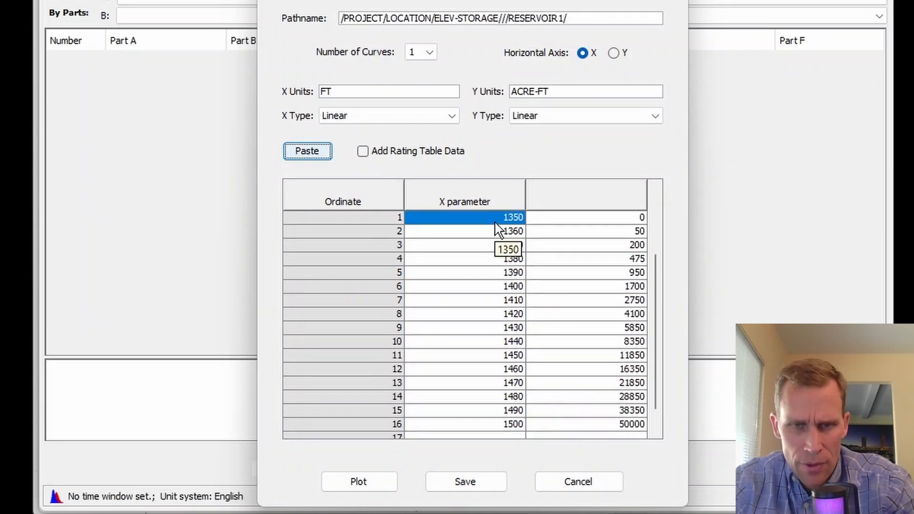
{"action": "scroll", "coordinate": [504, 329], "scroll_direction": "down", "scroll_amount": 1}
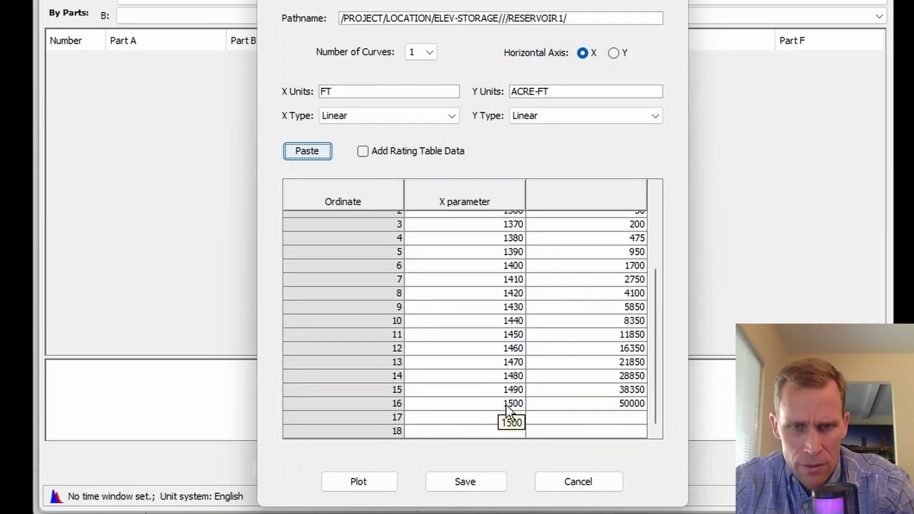
{"action": "scroll", "coordinate": [508, 405], "scroll_direction": "up", "scroll_amount": 2}
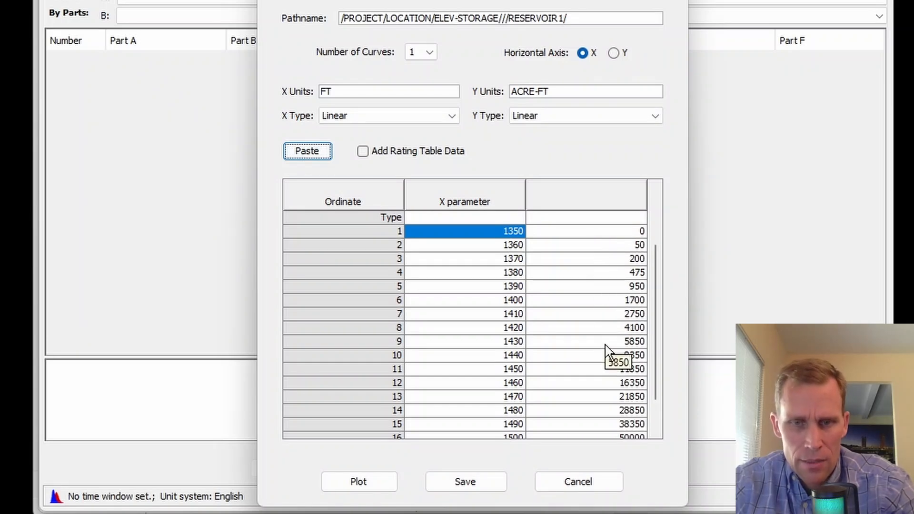
{"action": "left_click", "coordinate": [433, 482]}
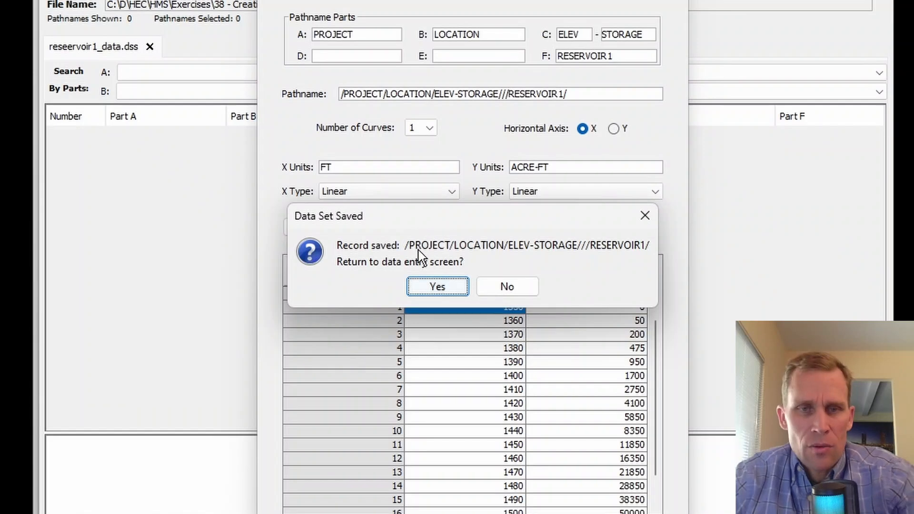
{"action": "left_click", "coordinate": [501, 287]}
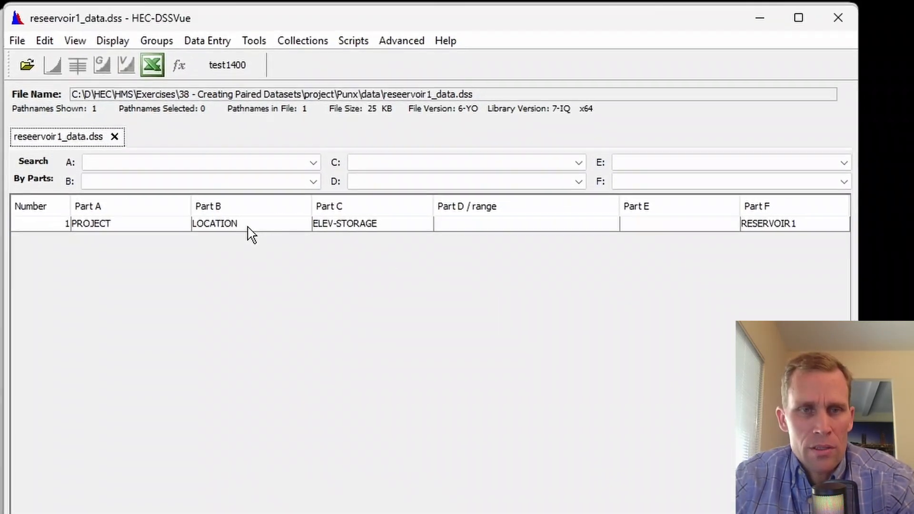
Plot the saved ELEV-STORAGE record for RESERVOIR1 to examine its curve
{"action": "left_click", "coordinate": [278, 134]}
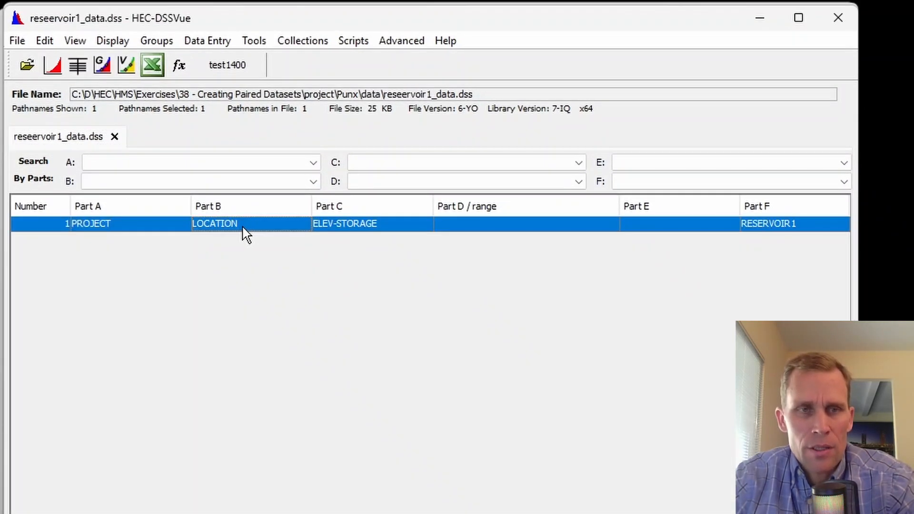
{"action": "left_click", "coordinate": [53, 65]}
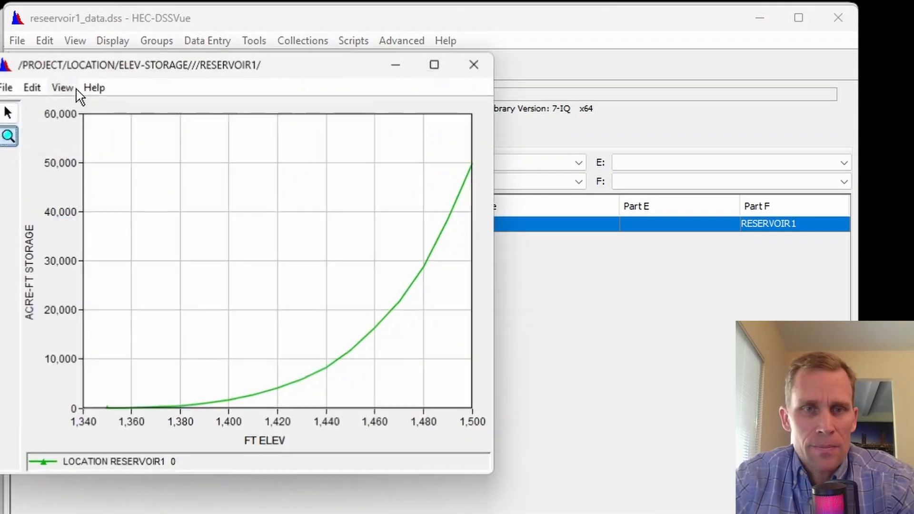
{"action": "left_click_drag", "start_coordinate": [230, 65], "coordinate": [275, 62]}
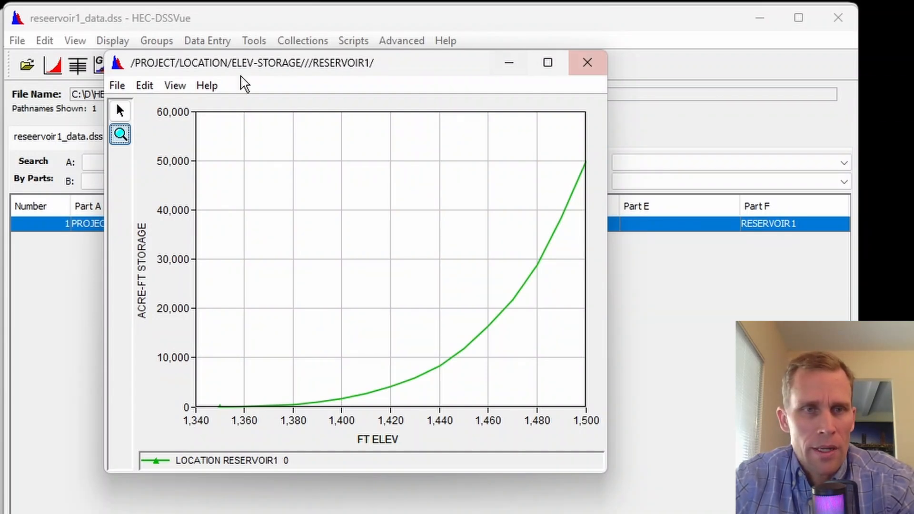
Review the plotted RESERVOIR1 elevation-storage record as a table, and close both the table and the plot
{"action": "left_click", "coordinate": [124, 87]}
{"action": "left_click", "coordinate": [142, 106]}
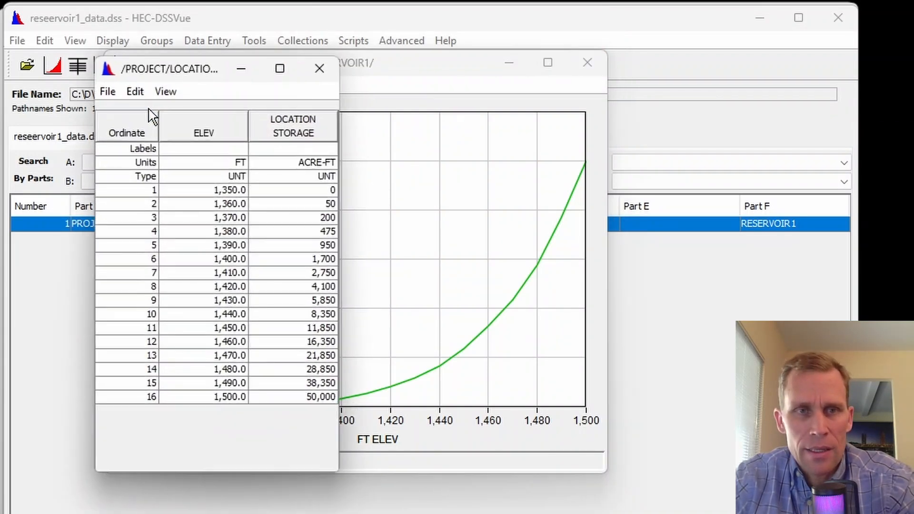
{"action": "left_click", "coordinate": [320, 68]}
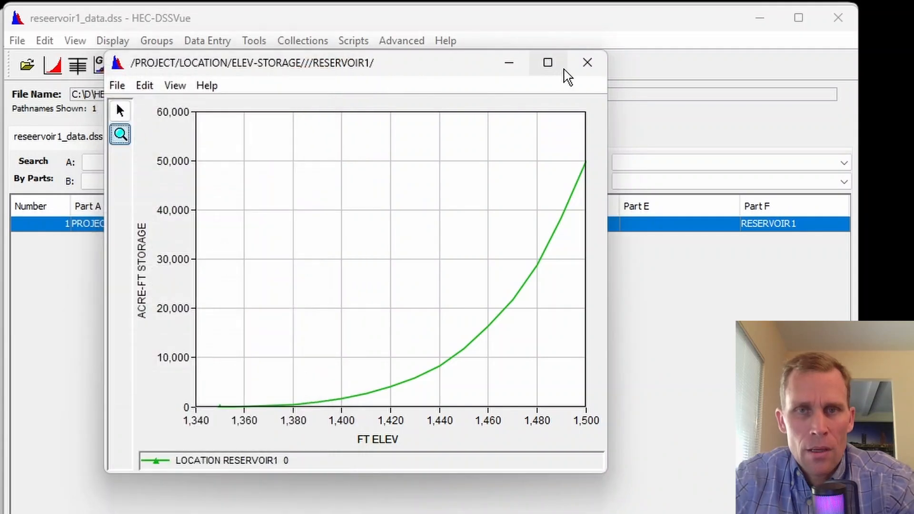
{"action": "left_click", "coordinate": [585, 63]}
Return to HEC-HMS and set the DSS file of the Reservoir1 Storage function to reseervoir1_data.dss in the Punx data folder
{"action": "left_click", "coordinate": [760, 18]}
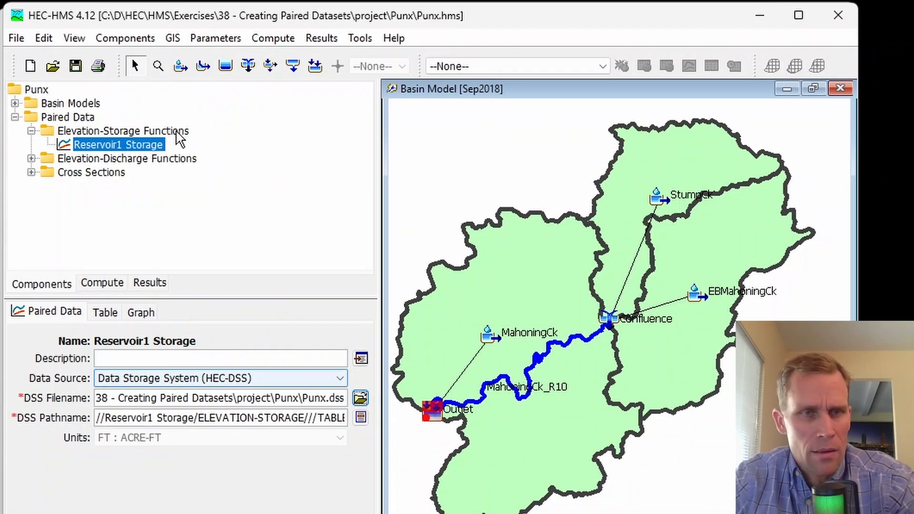
{"action": "left_click", "coordinate": [139, 145]}
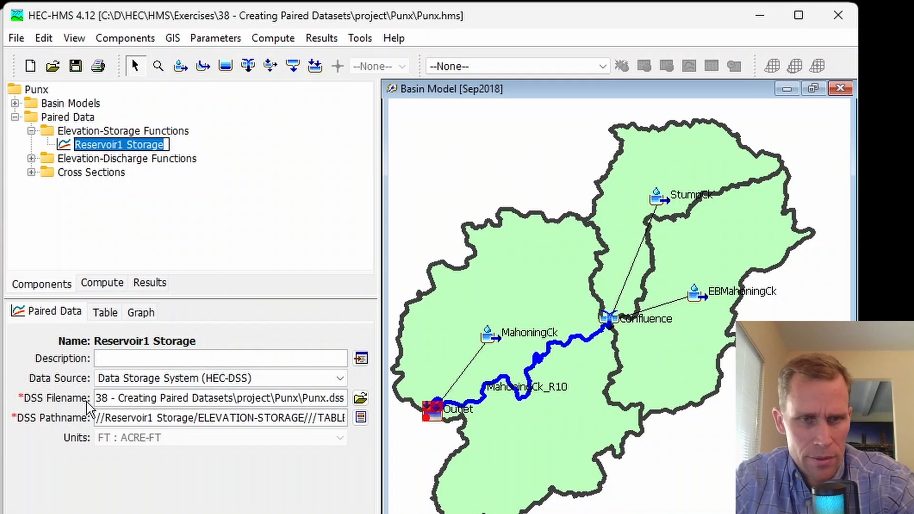
{"action": "left_click", "coordinate": [361, 397]}
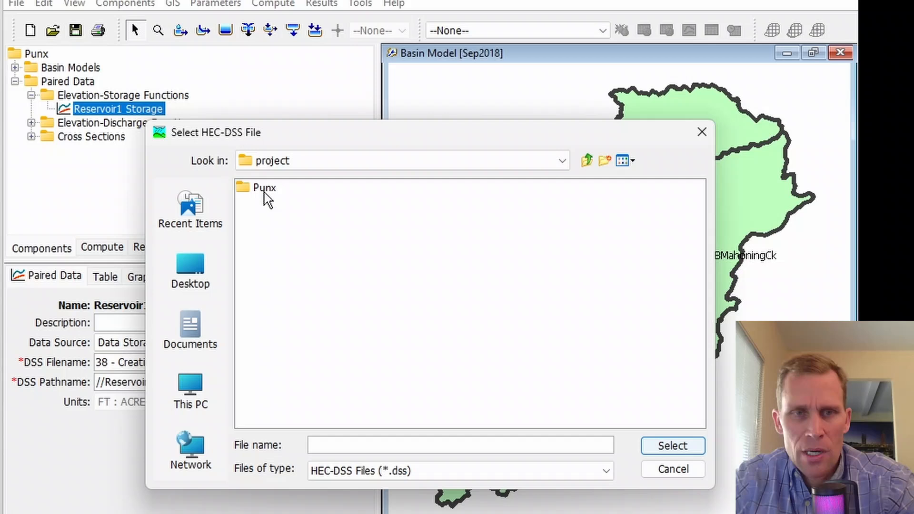
{"action": "double_click", "coordinate": [264, 190]}
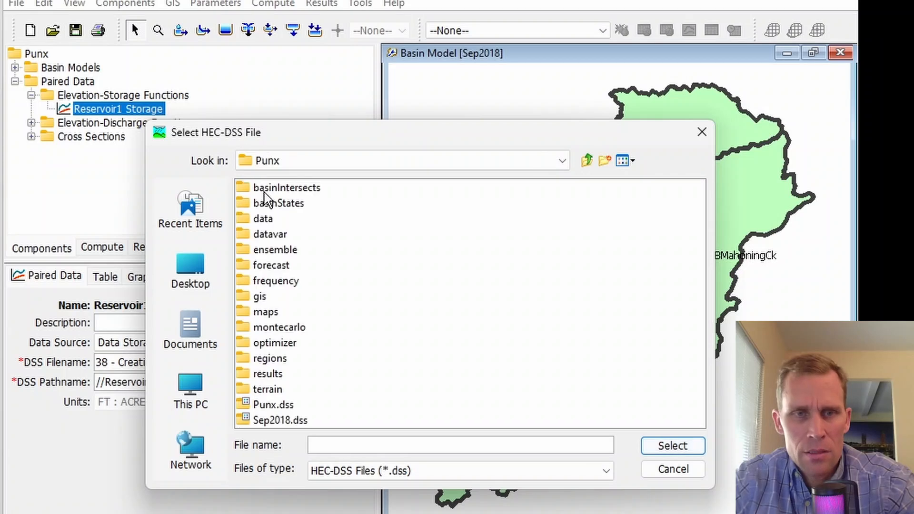
{"action": "double_click", "coordinate": [265, 219]}
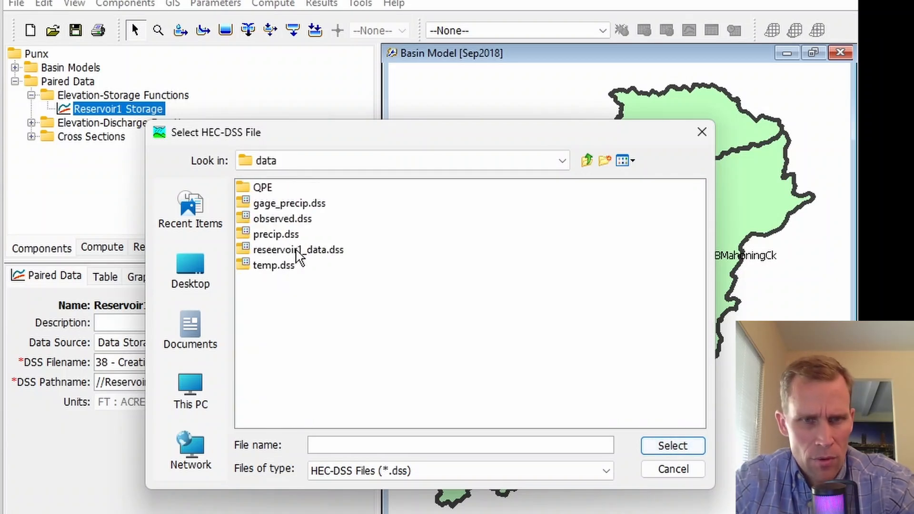
{"action": "left_click", "coordinate": [296, 250]}
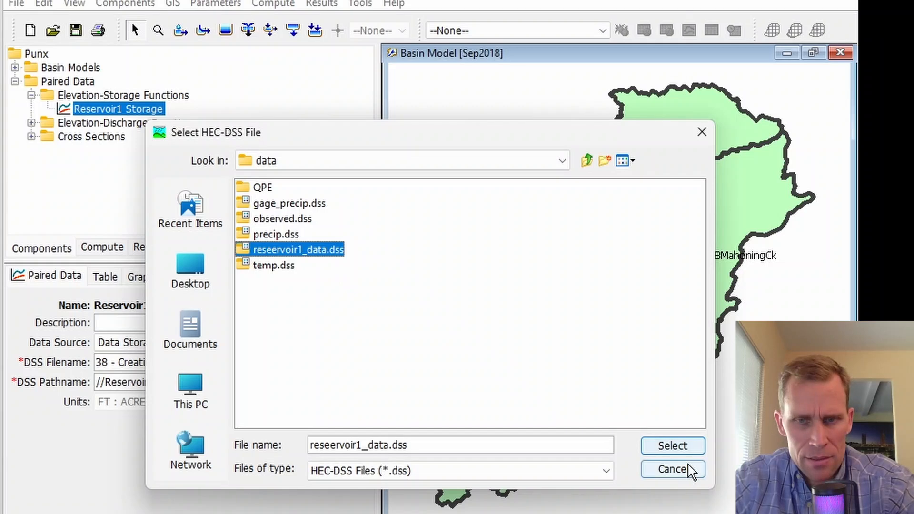
{"action": "left_click", "coordinate": [672, 446]}
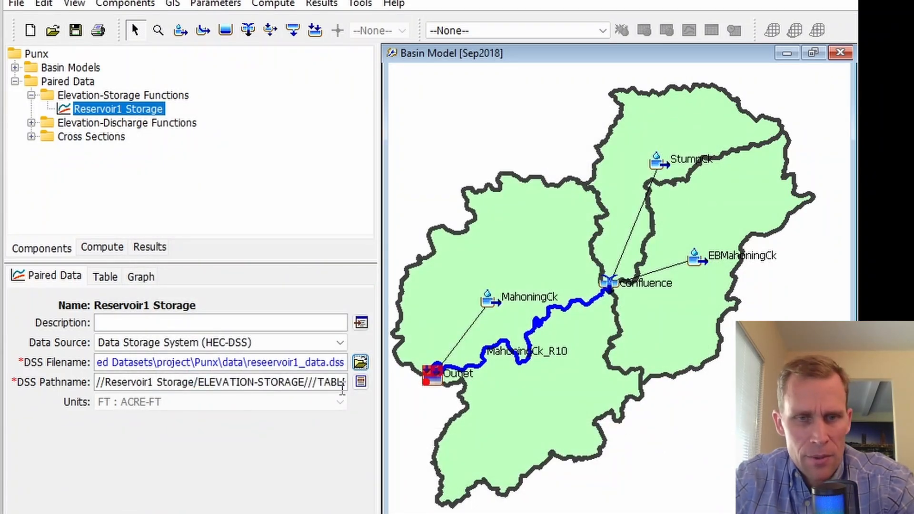
Set the DSS pathname of Reservoir1 Storage to the PROJECT/LOCATION/ELEV-STORAGE record for RESERVOIR1
{"action": "left_click", "coordinate": [360, 382]}
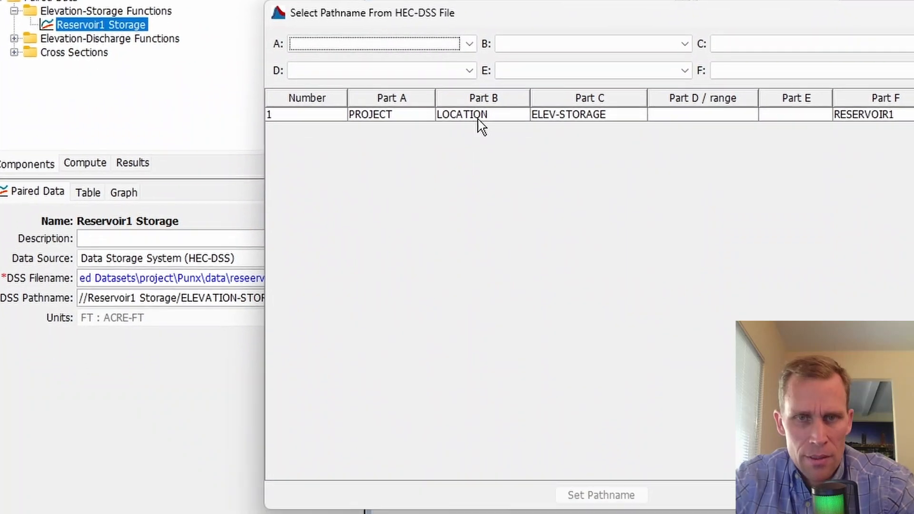
{"action": "left_click", "coordinate": [477, 119]}
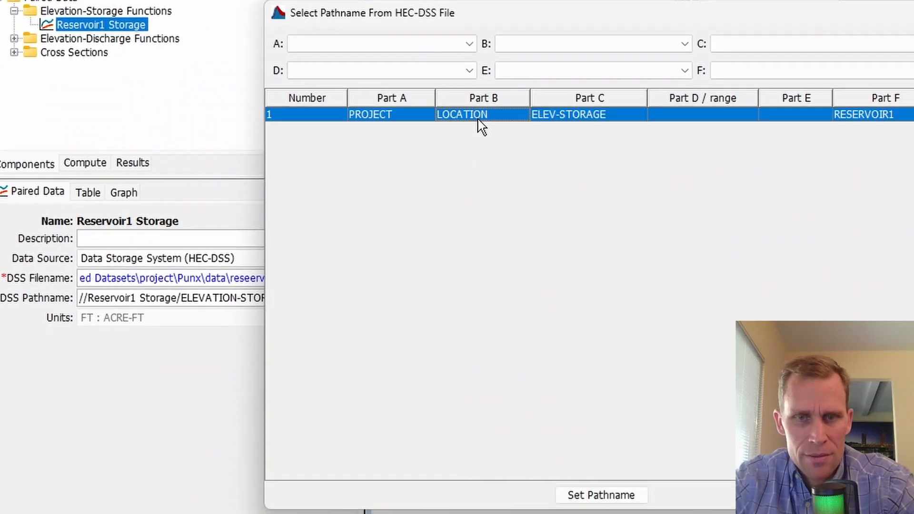
{"action": "left_click", "coordinate": [591, 496]}
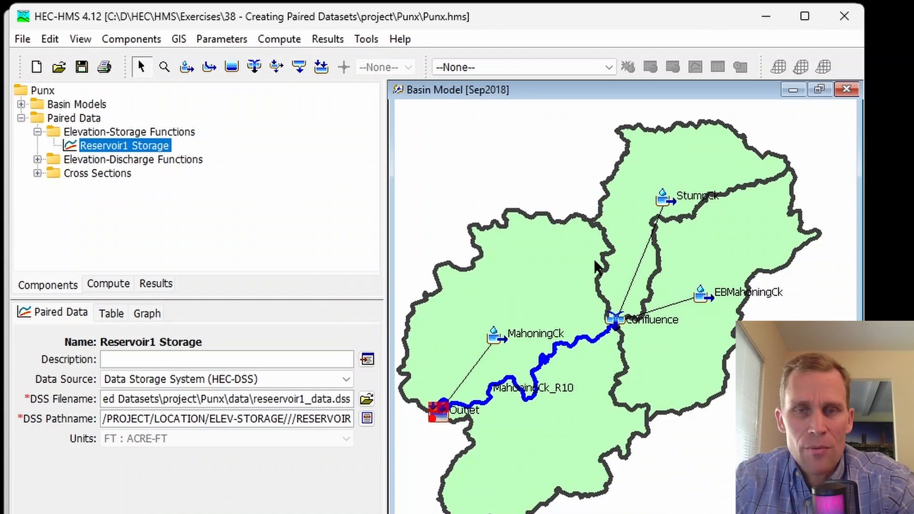
Create a reservoir element named Reservoir-1 in the Sep2018 basin model, north of the MahoningCk subbasin element
{"action": "left_click", "coordinate": [232, 71]}
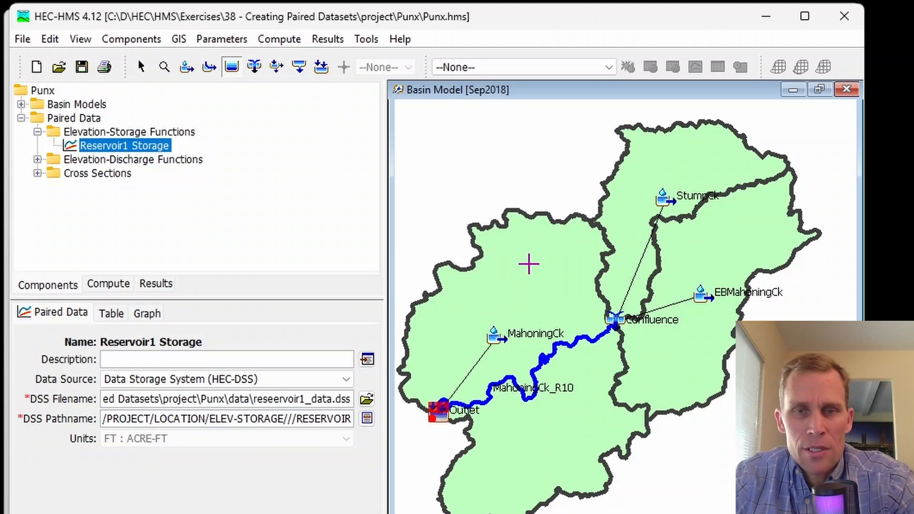
{"action": "left_click", "coordinate": [541, 268]}
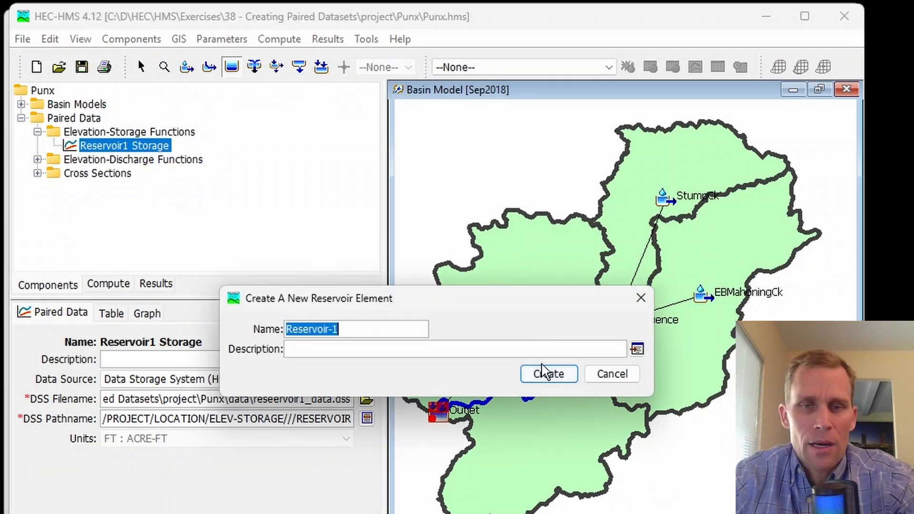
{"action": "left_click", "coordinate": [552, 374]}
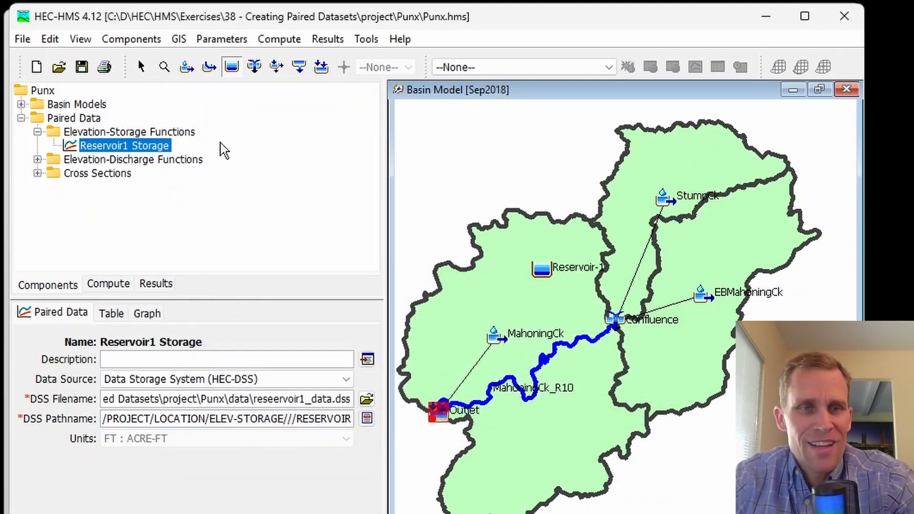
{"action": "left_click", "coordinate": [141, 66]}
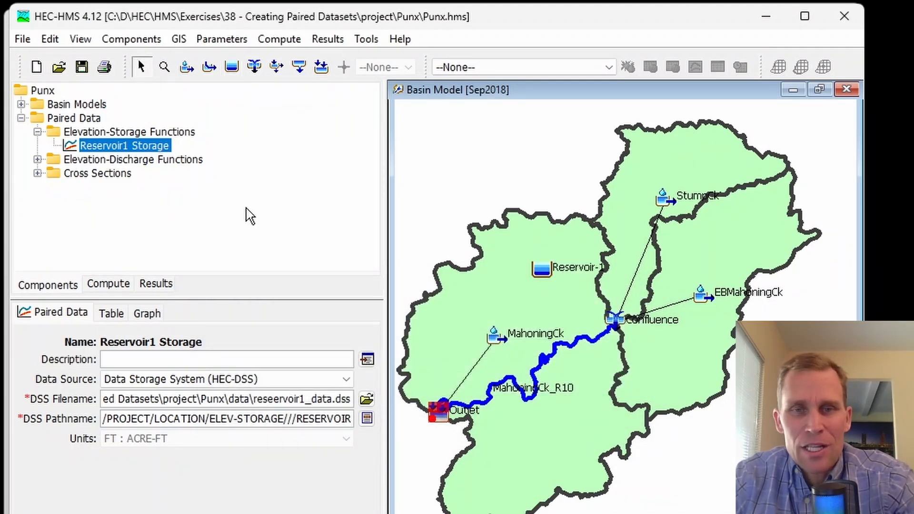
Set Reservoir-1's storage method to Elevation-Storage-Discharge and assign Reservoir1 Storage as its elevation-storage function
{"action": "left_click", "coordinate": [542, 275]}
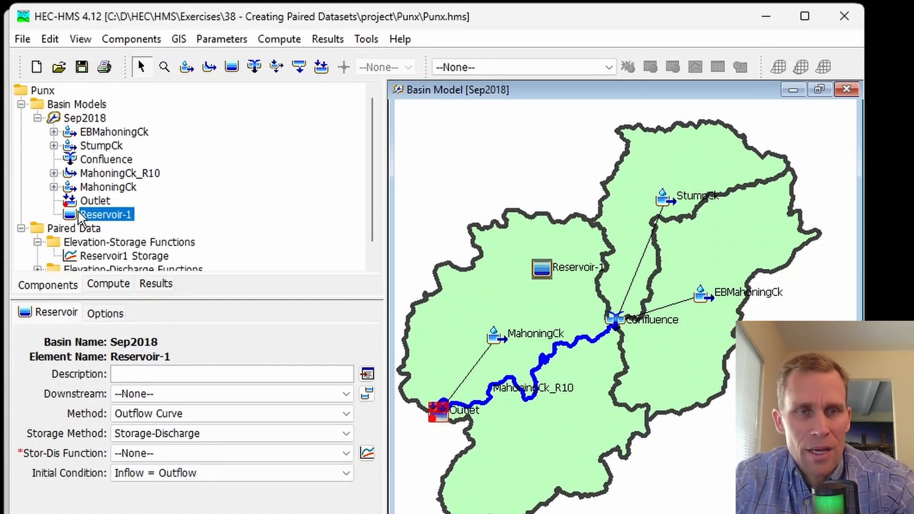
{"action": "left_click", "coordinate": [106, 215]}
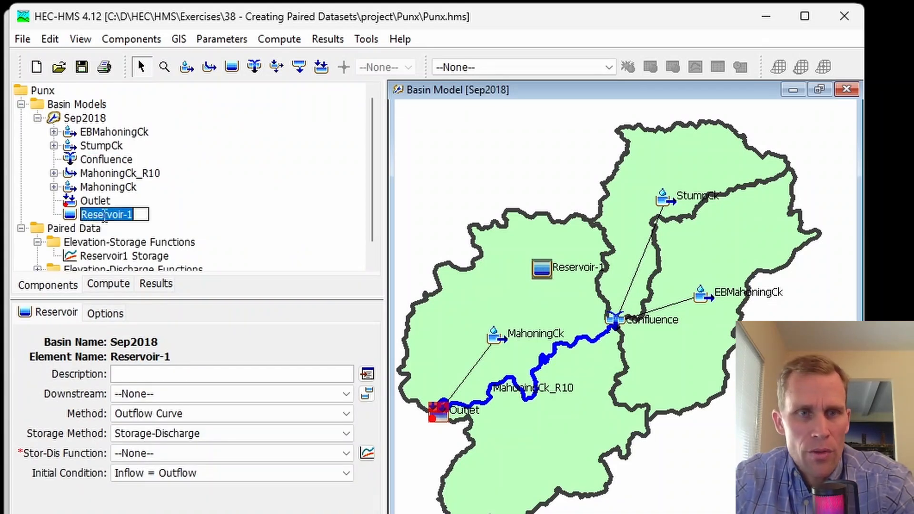
{"action": "left_click", "coordinate": [90, 214]}
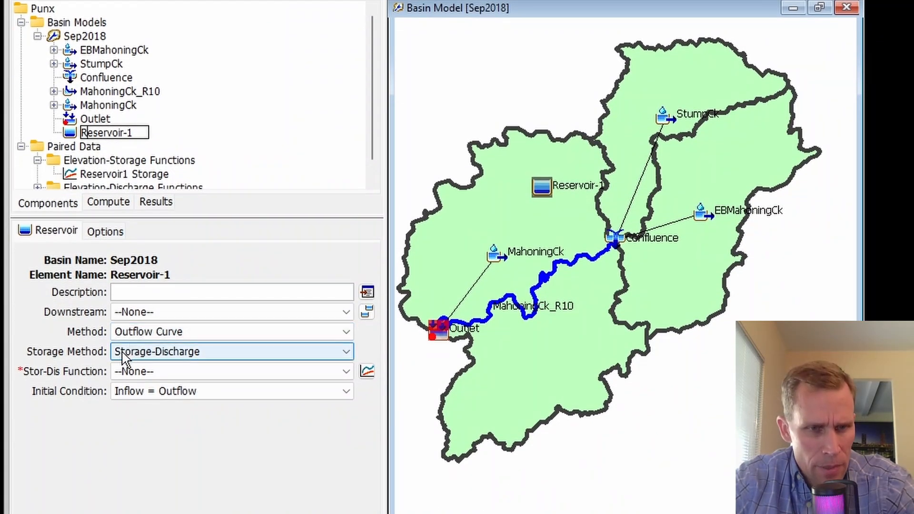
{"action": "left_click", "coordinate": [151, 351]}
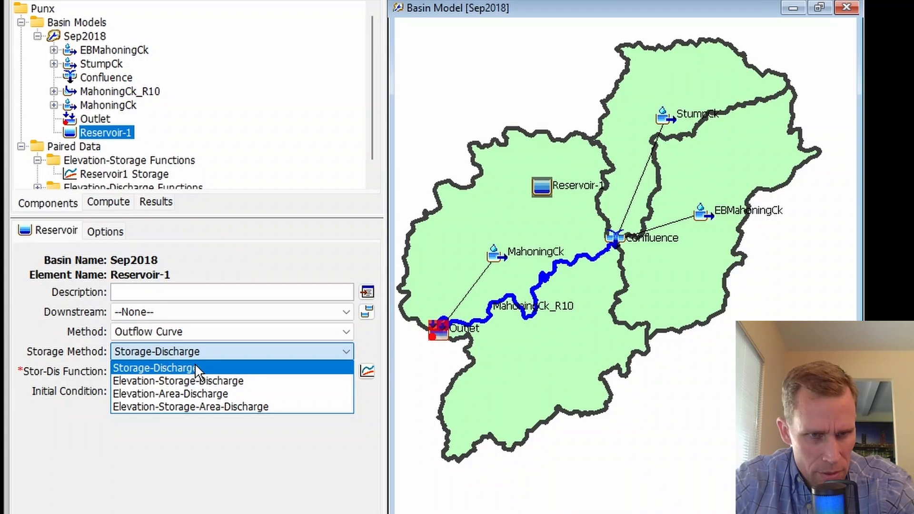
{"action": "left_click", "coordinate": [189, 381]}
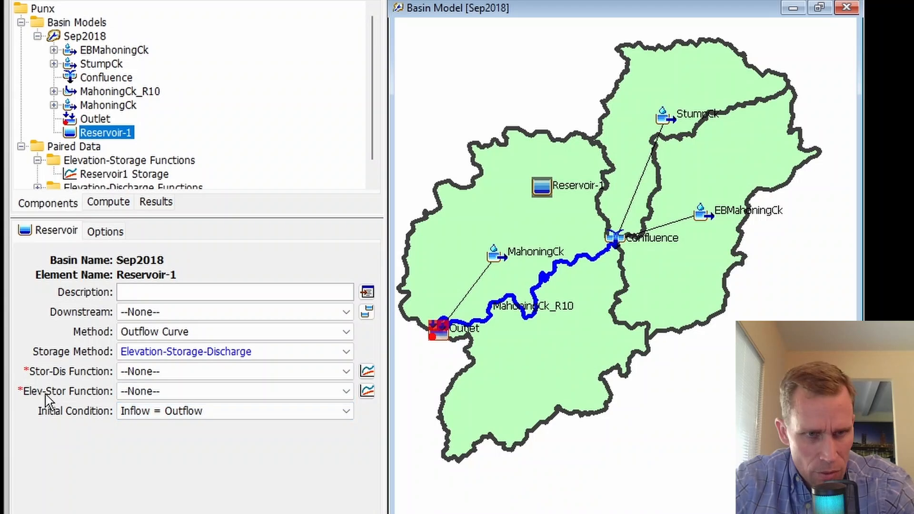
{"action": "left_click", "coordinate": [149, 394]}
{"action": "left_click", "coordinate": [146, 419]}
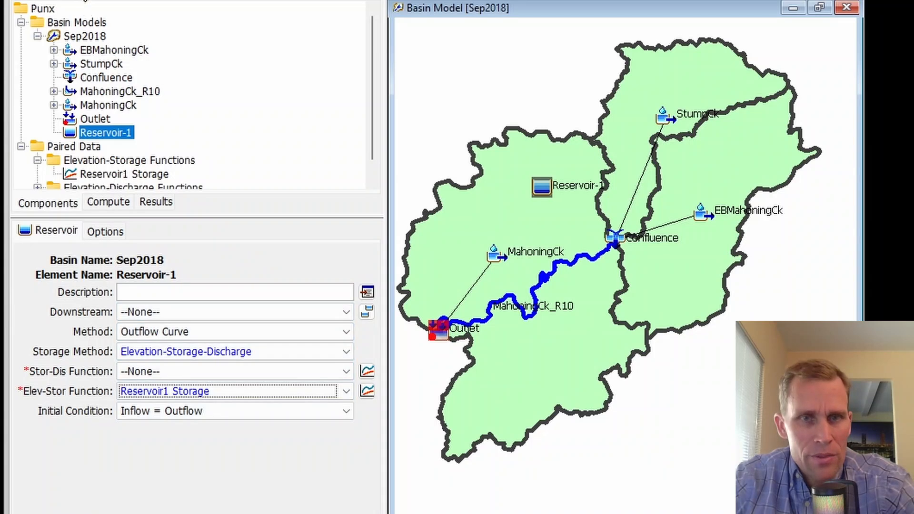
Collapse the Basin Models folder in the project tree to bring the paired data into view
{"action": "left_click", "coordinate": [90, 0]}
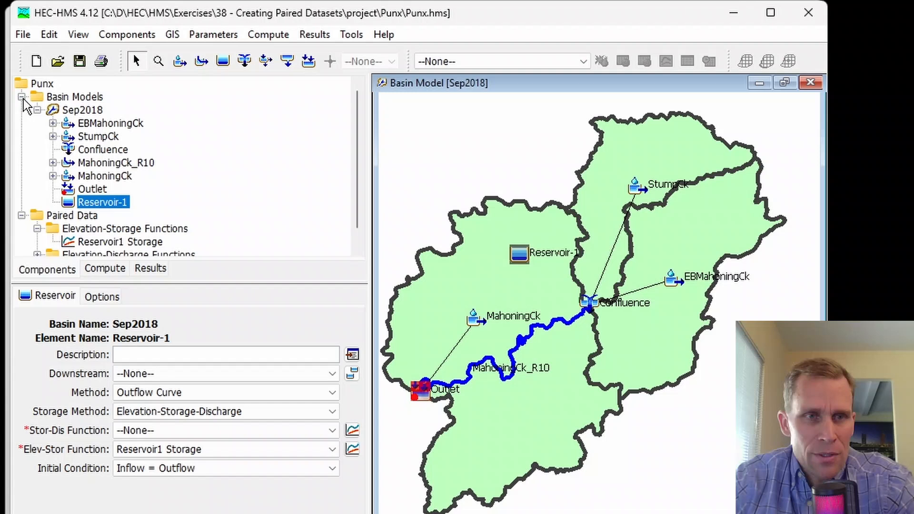
{"action": "left_click", "coordinate": [21, 23]}
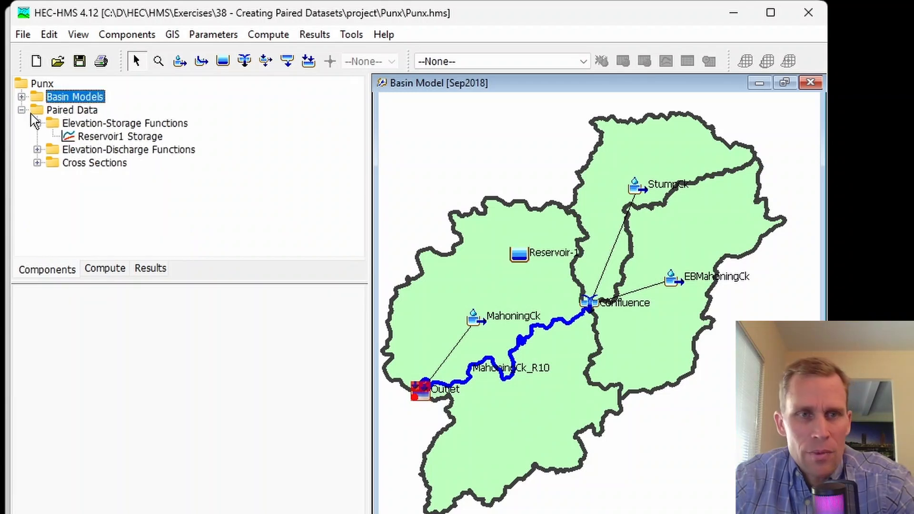